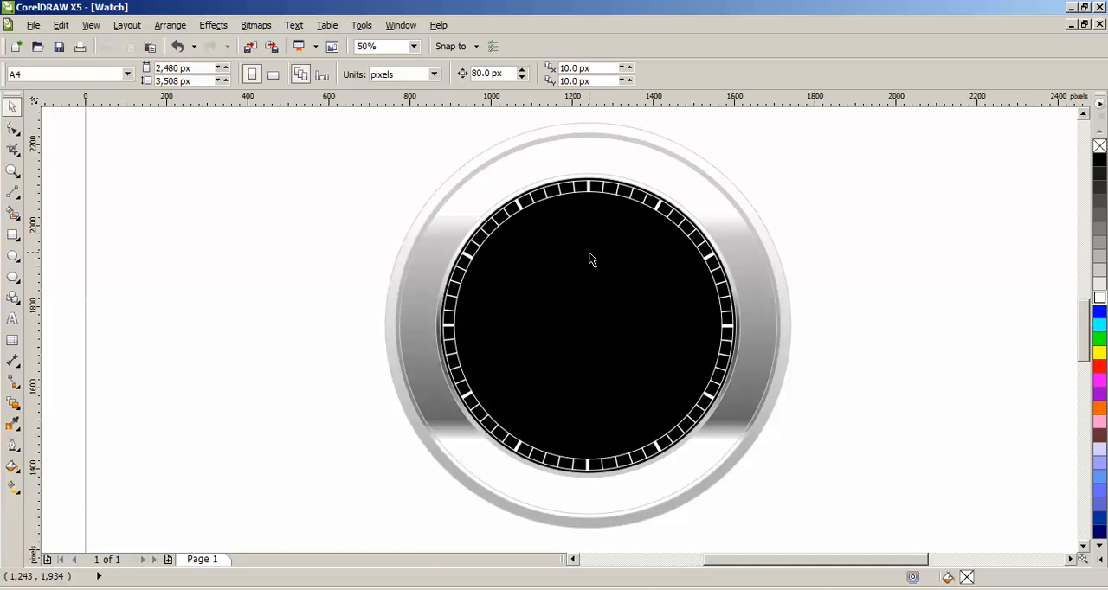
# Step: Add the text "12" on the blank area beside the watch and set its font to Script MT Bold
pyautogui.scroll(2, 580, 233)
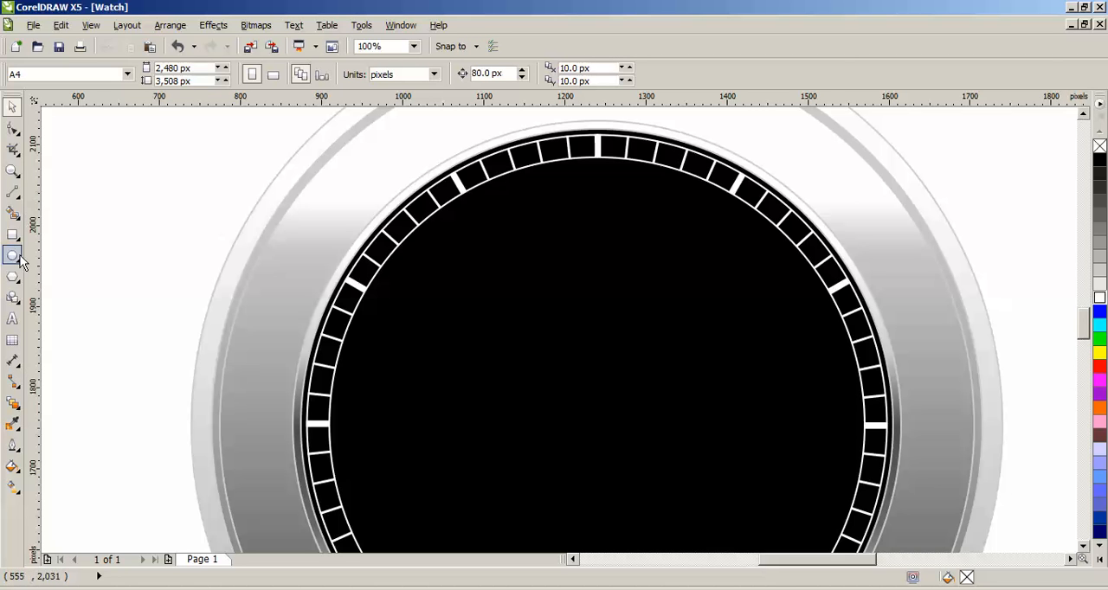
pyautogui.click(12, 319)
pyautogui.click(166, 230)
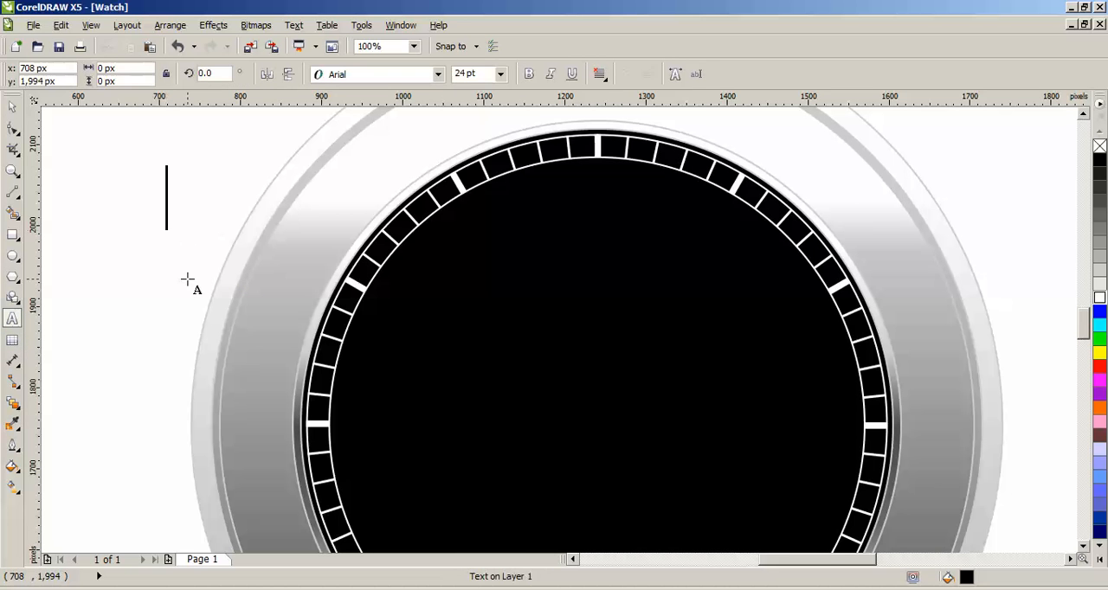
pyautogui.write('12')
pyautogui.hotkey('ctrl', 'space')
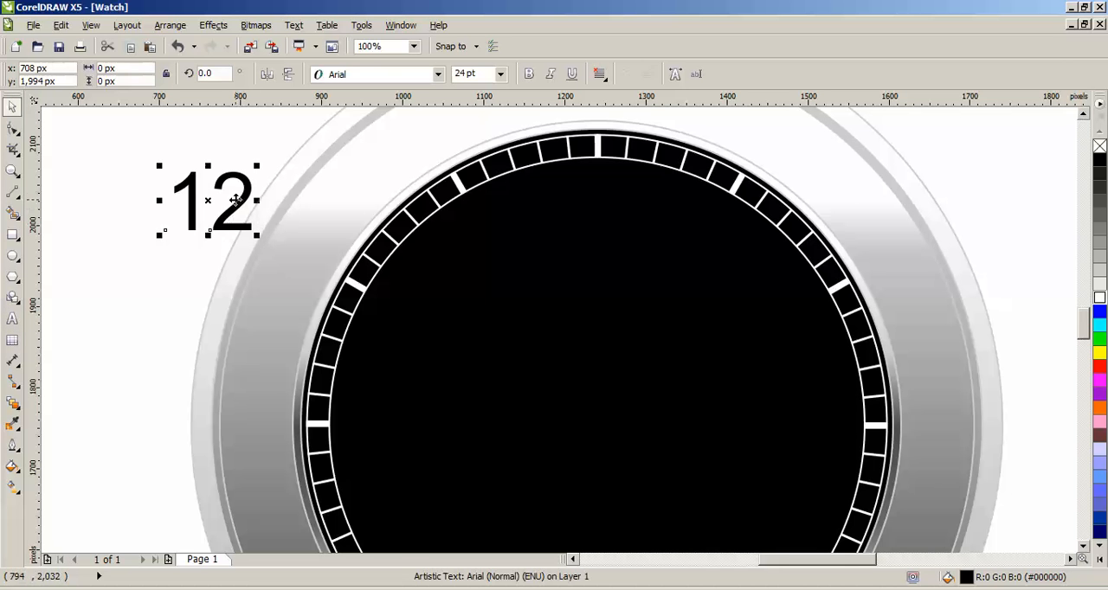
pyautogui.moveTo(245, 195); pyautogui.dragTo(149, 255)
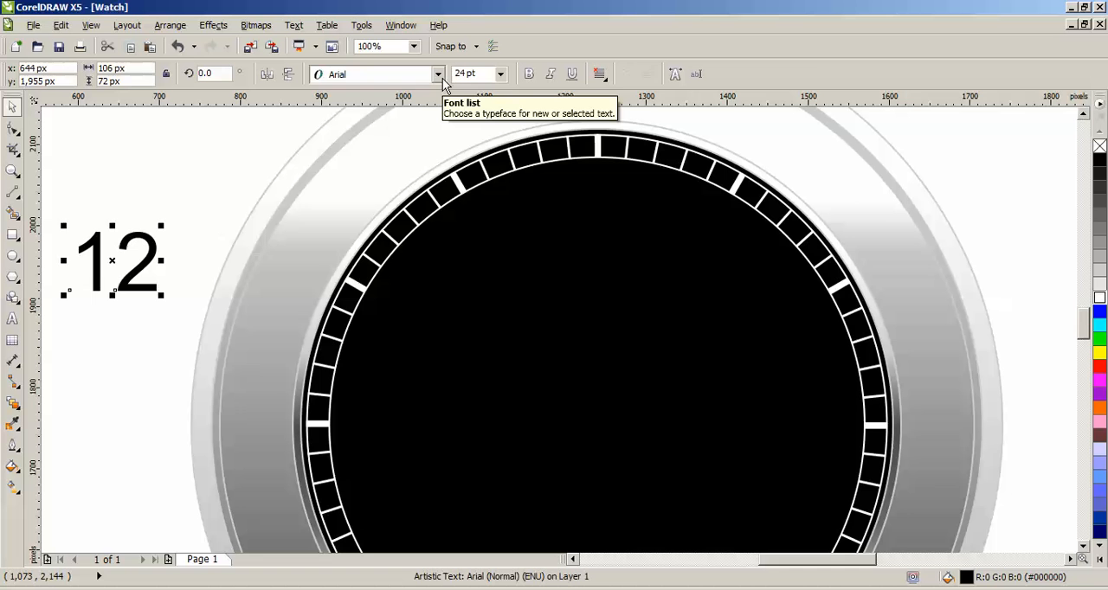
pyautogui.click(443, 78)
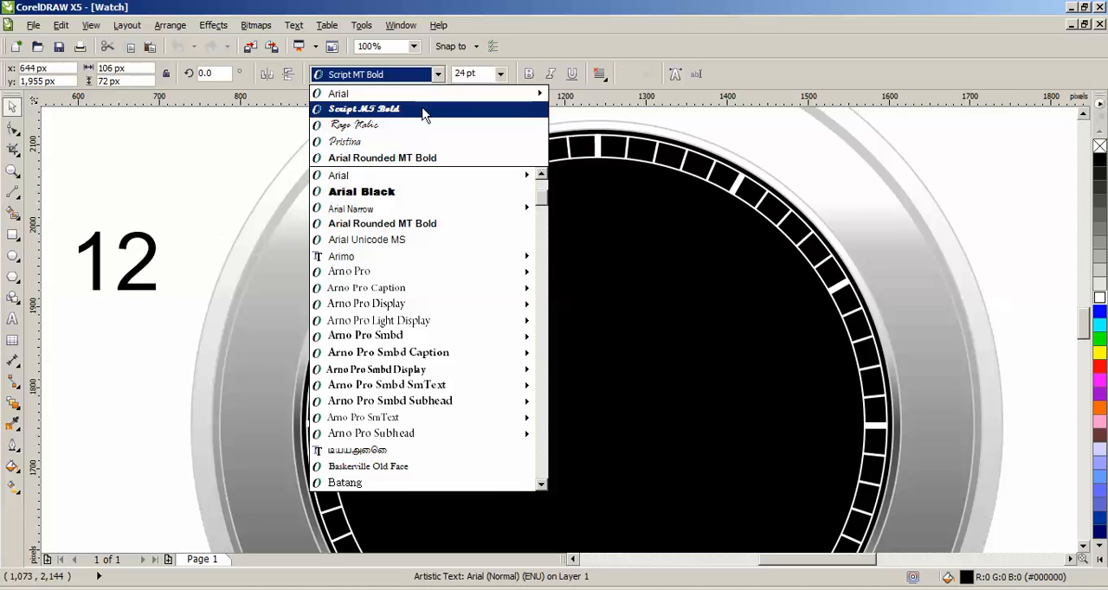
pyautogui.click(423, 113)
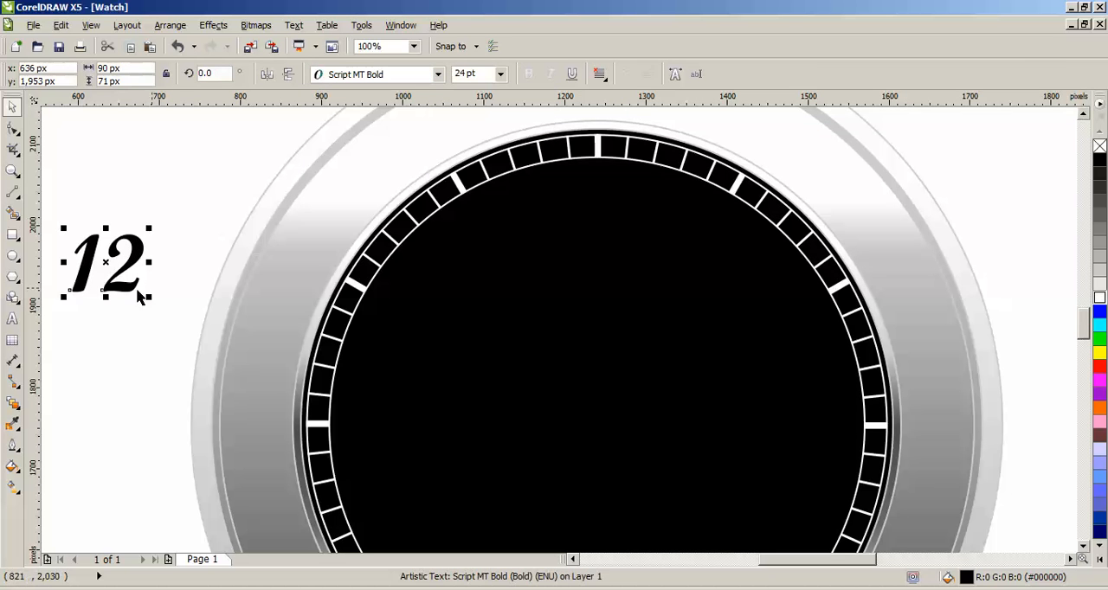
# Step: Fill the 12 with white and place it, scaled down, on the black dial near the 12 o'clock mark
pyautogui.moveTo(121, 271); pyautogui.dragTo(586, 352)
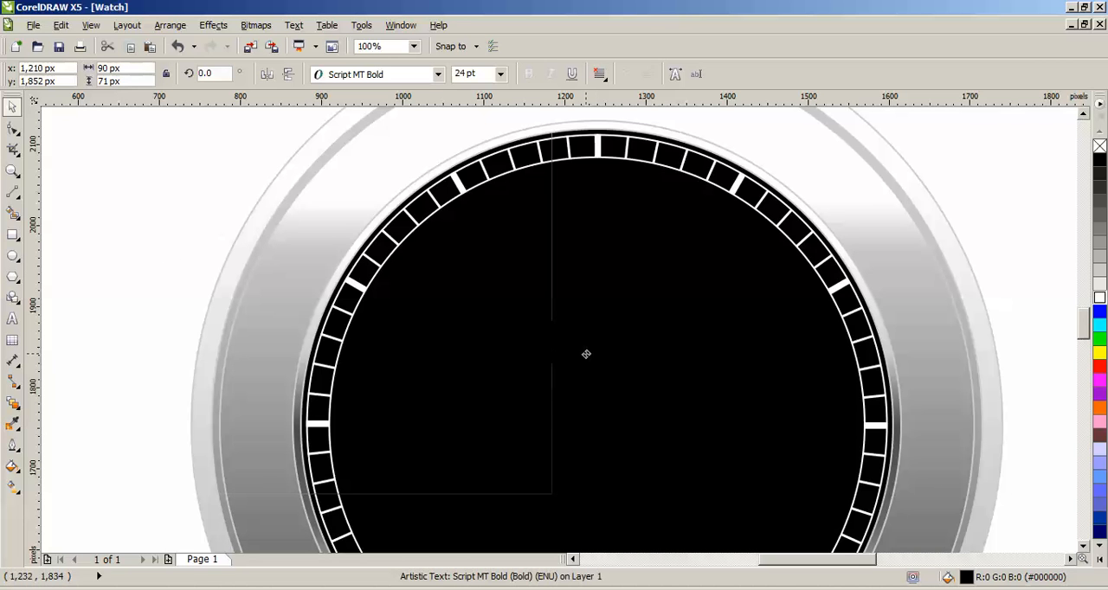
pyautogui.click(1100, 299)
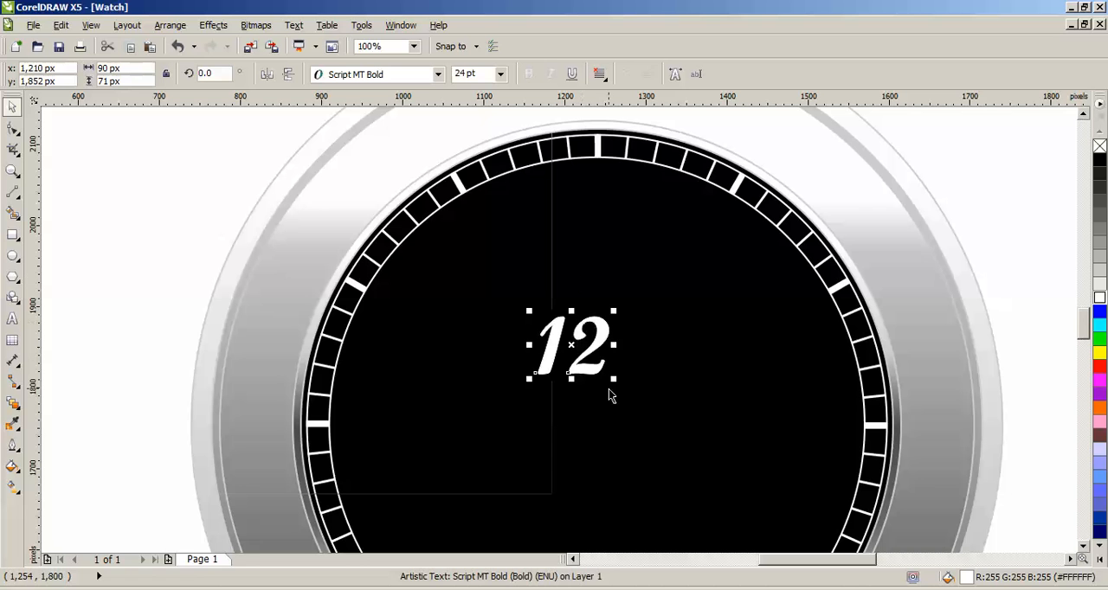
pyautogui.moveTo(614, 382); pyautogui.dragTo(615, 195)
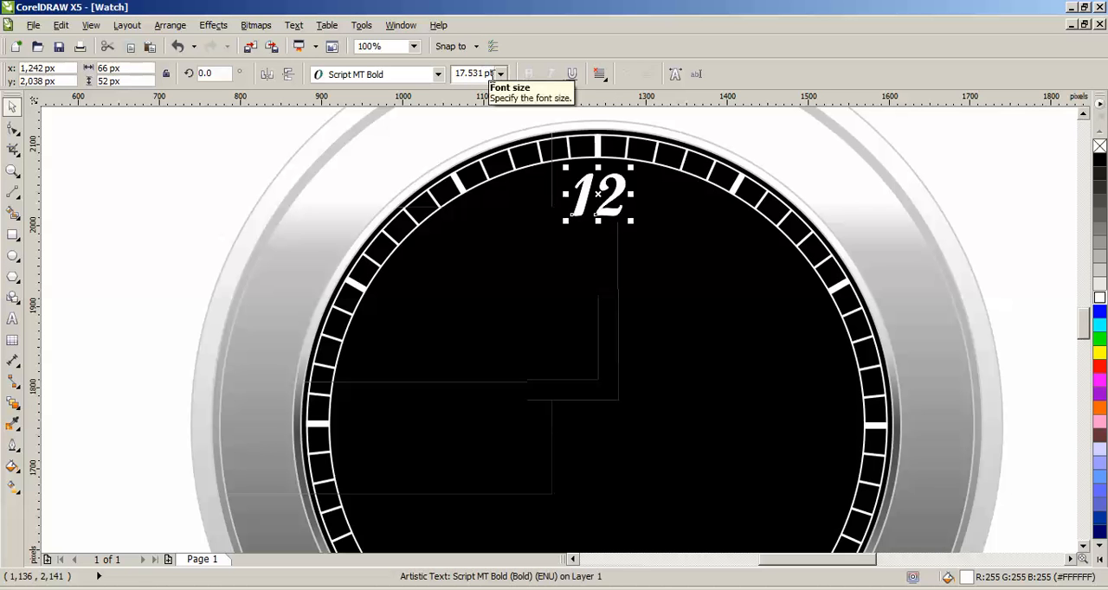
# Step: Set the 12's font size to 16 pt and position it just under the 12 o'clock mark
pyautogui.moveTo(489, 74); pyautogui.dragTo(436, 74)
pyautogui.write('1')
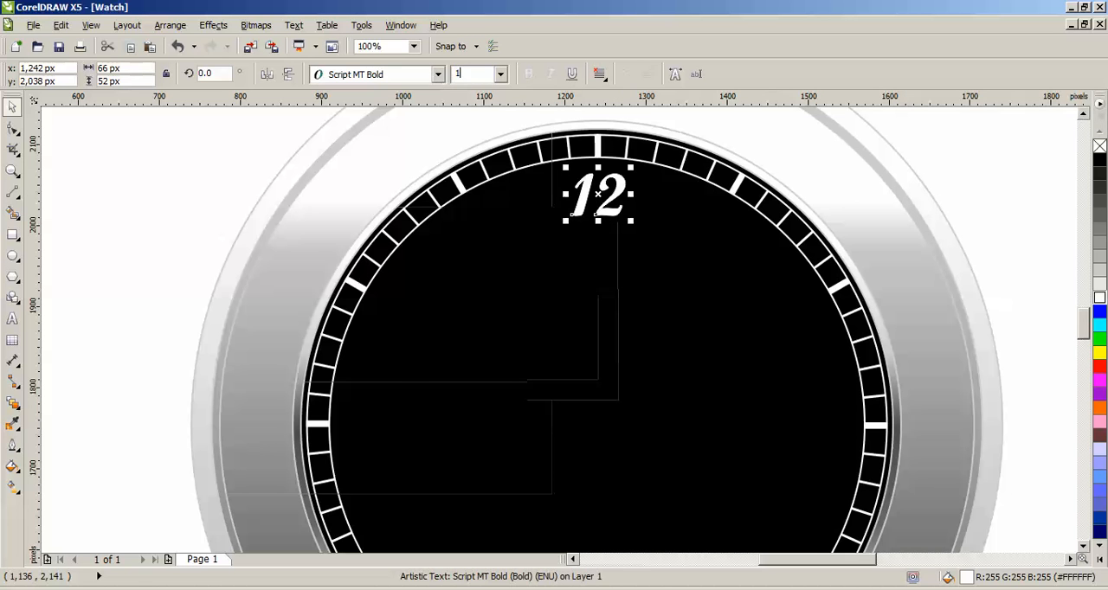
pyautogui.write('6')
pyautogui.press('Return')
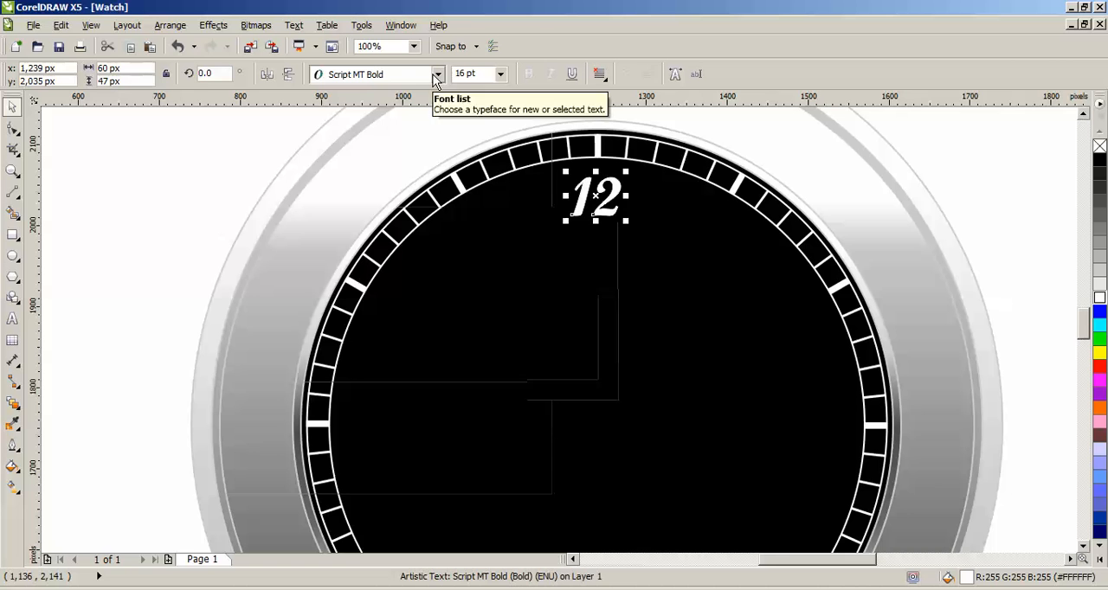
pyautogui.scroll(2, 606, 229)
pyautogui.moveTo(604, 198); pyautogui.dragTo(600, 176)
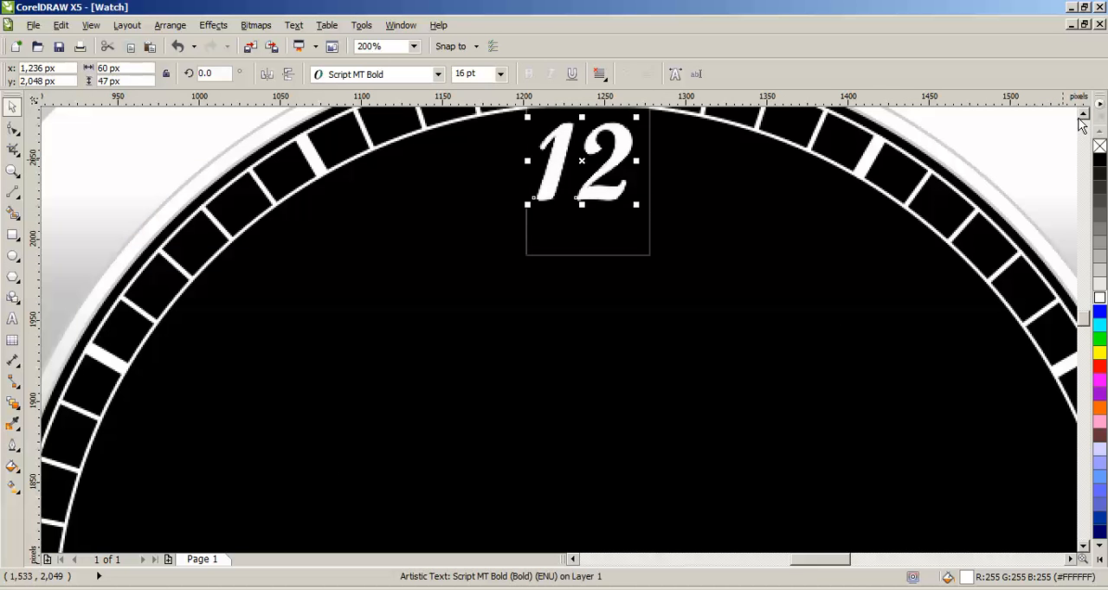
pyautogui.click(1082, 116)
pyautogui.click(1082, 116)
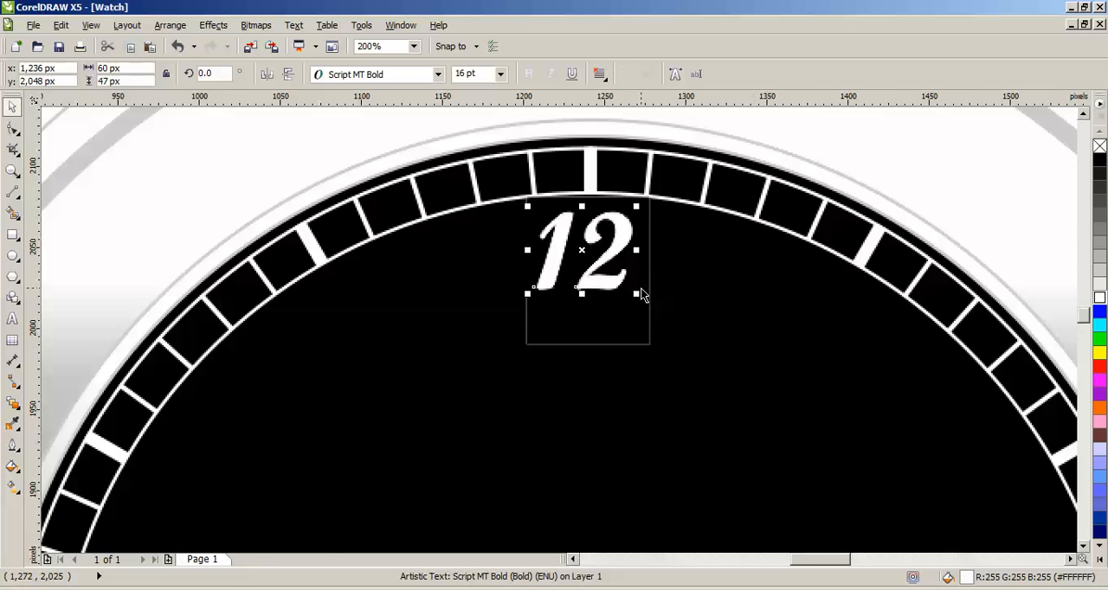
pyautogui.scroll(-1, 644, 296)
pyautogui.click(1017, 207)
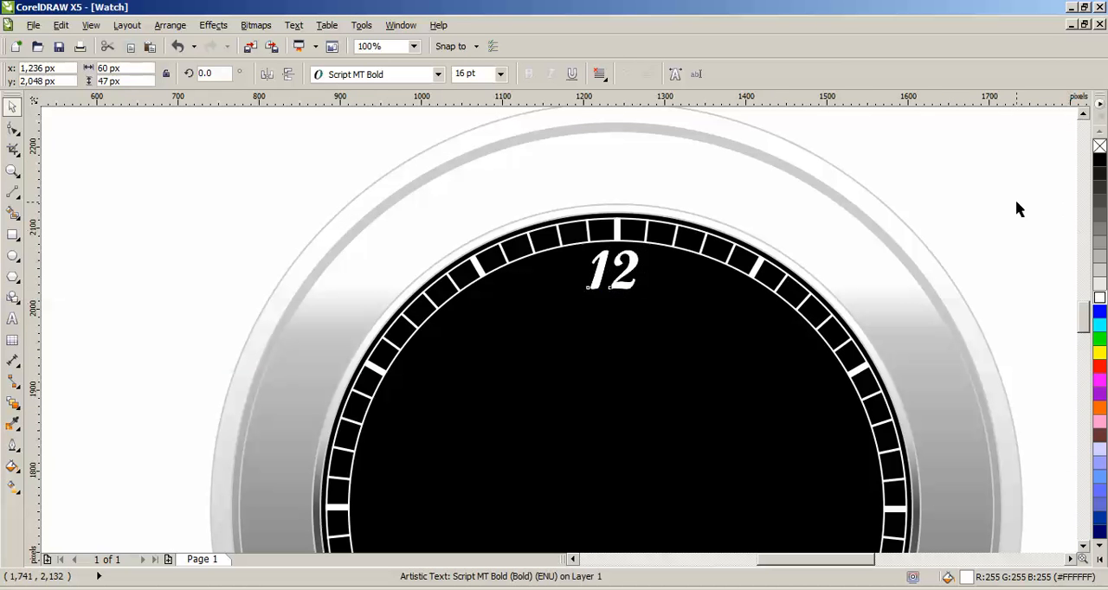
# Step: Duplicate the 12 lower on the dial and change the copy's text to 11
pyautogui.click(617, 291)
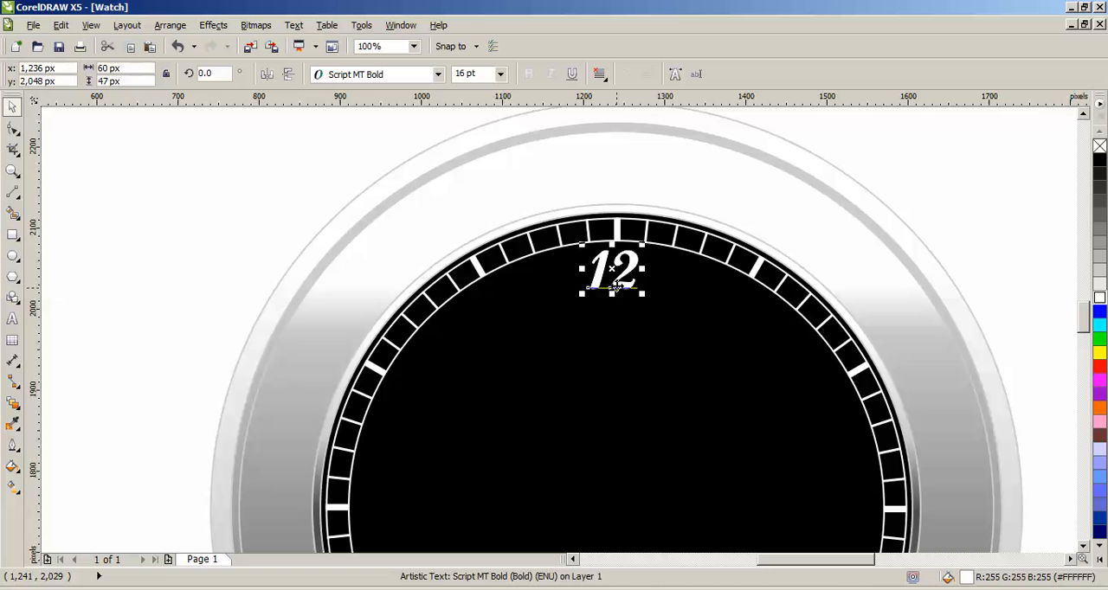
pyautogui.moveTo(613, 287); pyautogui.dragTo(587, 381)
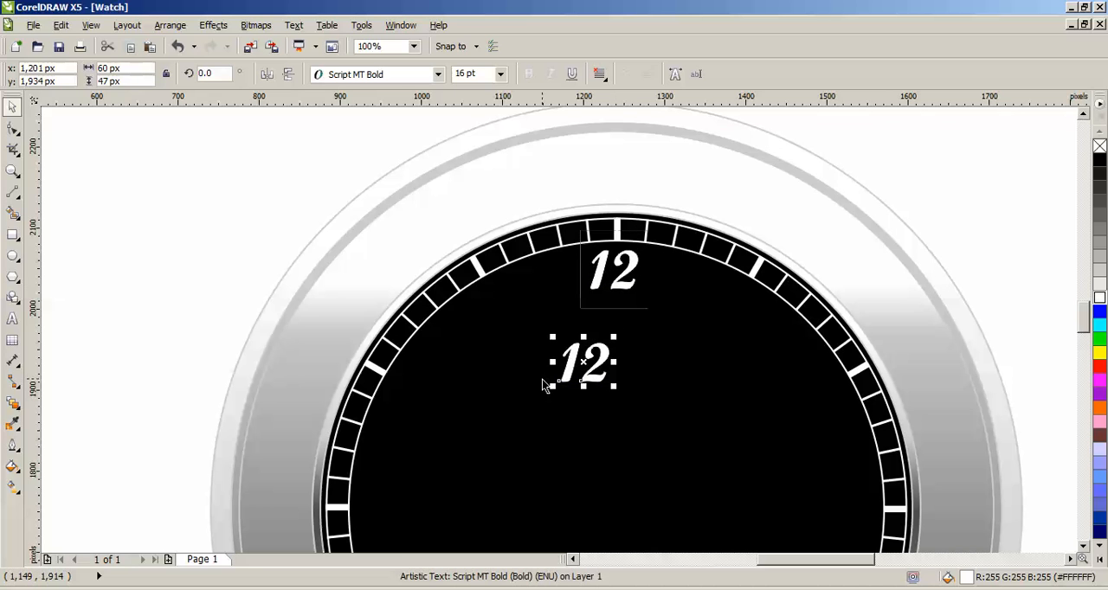
pyautogui.press('F8')
pyautogui.press('BackSpace')
pyautogui.write('1')
pyautogui.hotkey('ctrl', 'space')
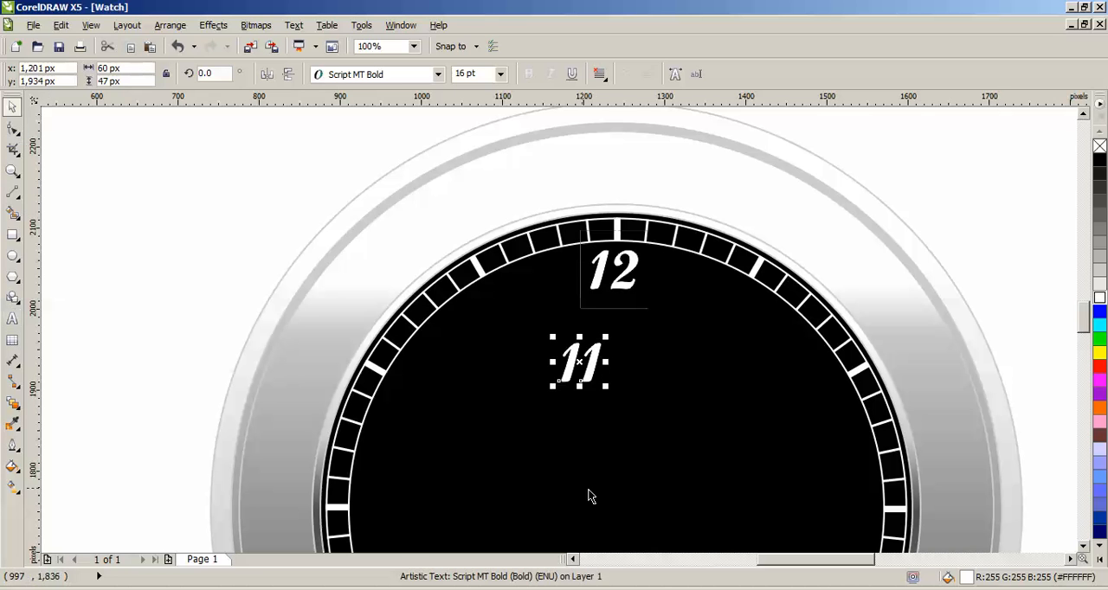
# Step: Set the 11's font size to 14 pt and place it beside the 11 o'clock mark
pyautogui.moveTo(585, 374); pyautogui.dragTo(484, 366)
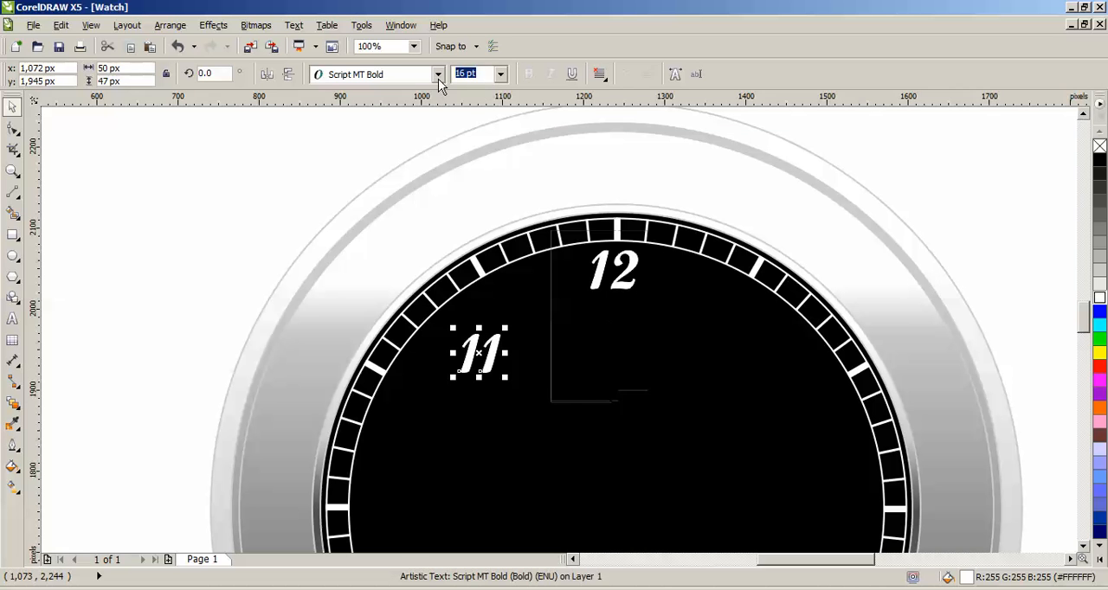
pyautogui.press('Return')
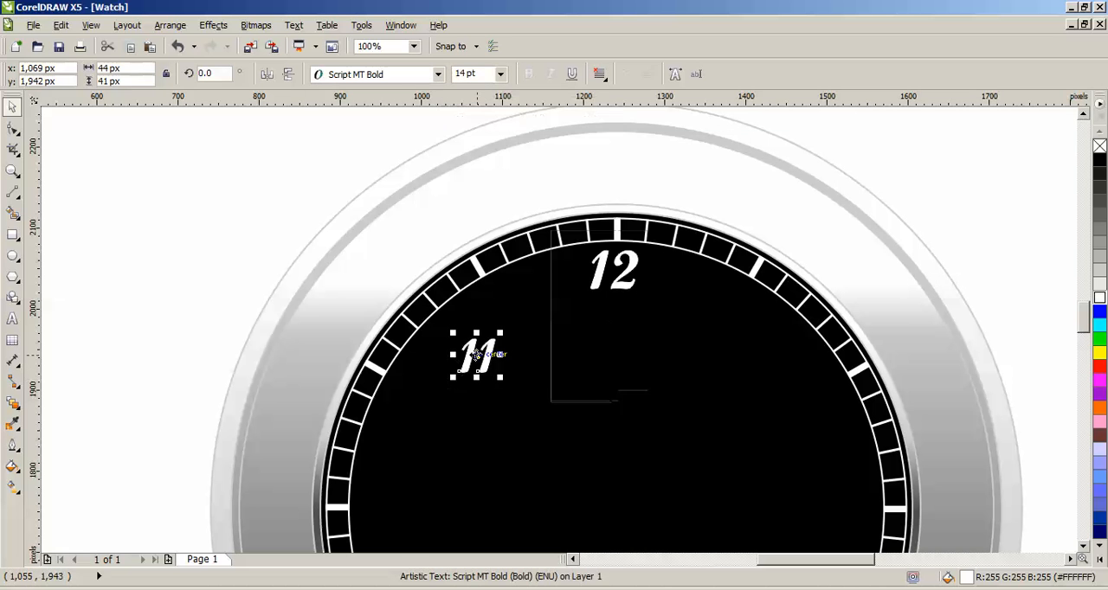
pyautogui.moveTo(485, 367); pyautogui.dragTo(502, 311)
pyautogui.click(505, 320)
pyautogui.click(504, 314)
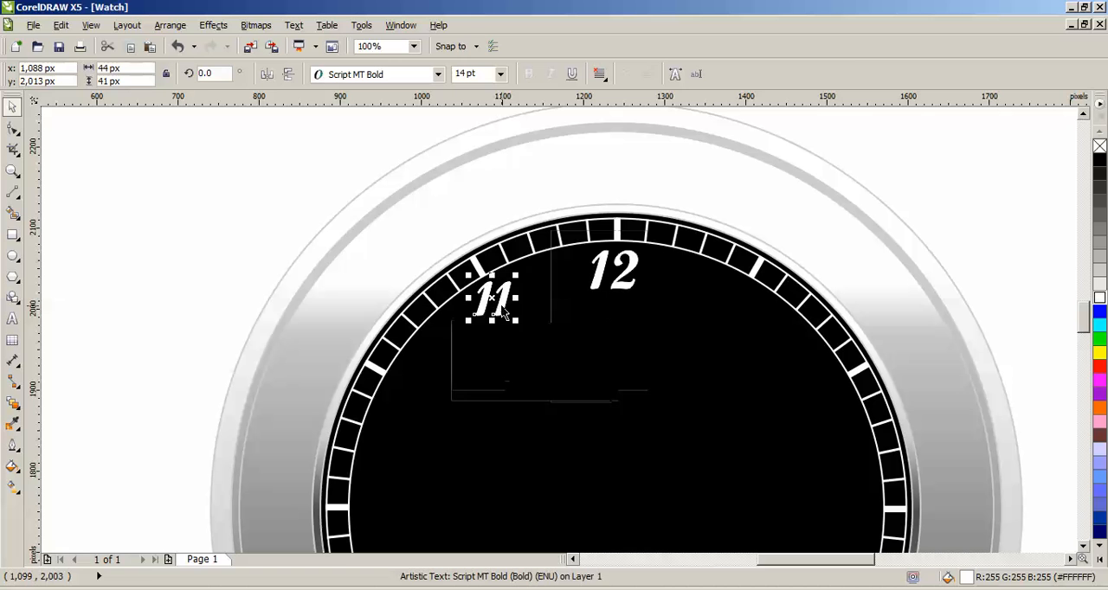
# Step: Copy the 11 to the 10 o'clock mark and change the copy's text to 10
pyautogui.moveTo(504, 314); pyautogui.dragTo(417, 396)
pyautogui.doubleClick(417, 394)
pyautogui.press('BackSpace')
pyautogui.write('0')
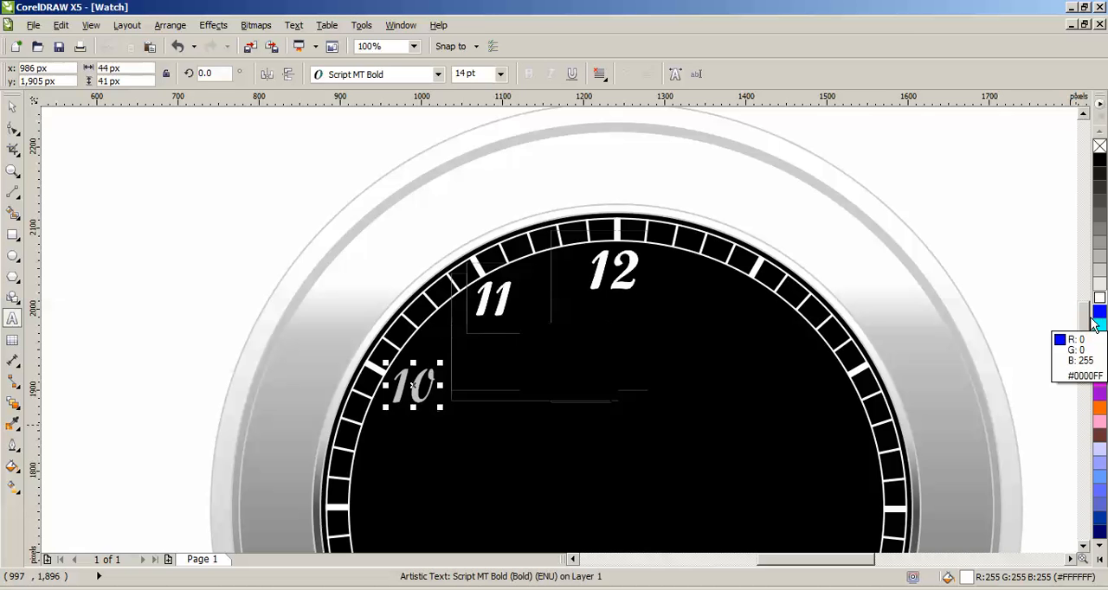
pyautogui.moveTo(1085, 319); pyautogui.dragTo(1086, 330)
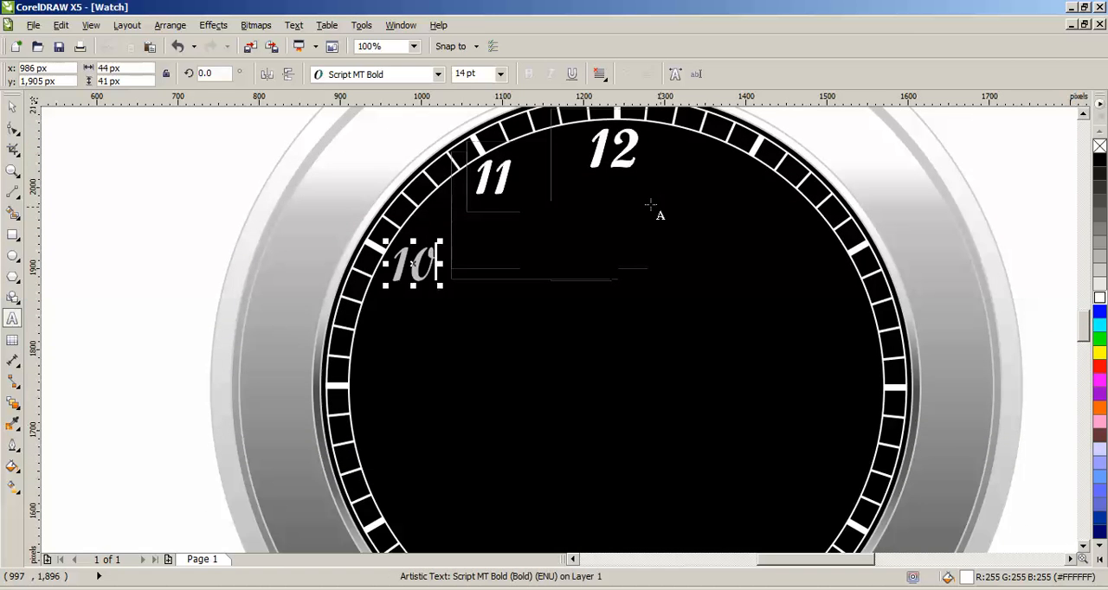
pyautogui.click(14, 106)
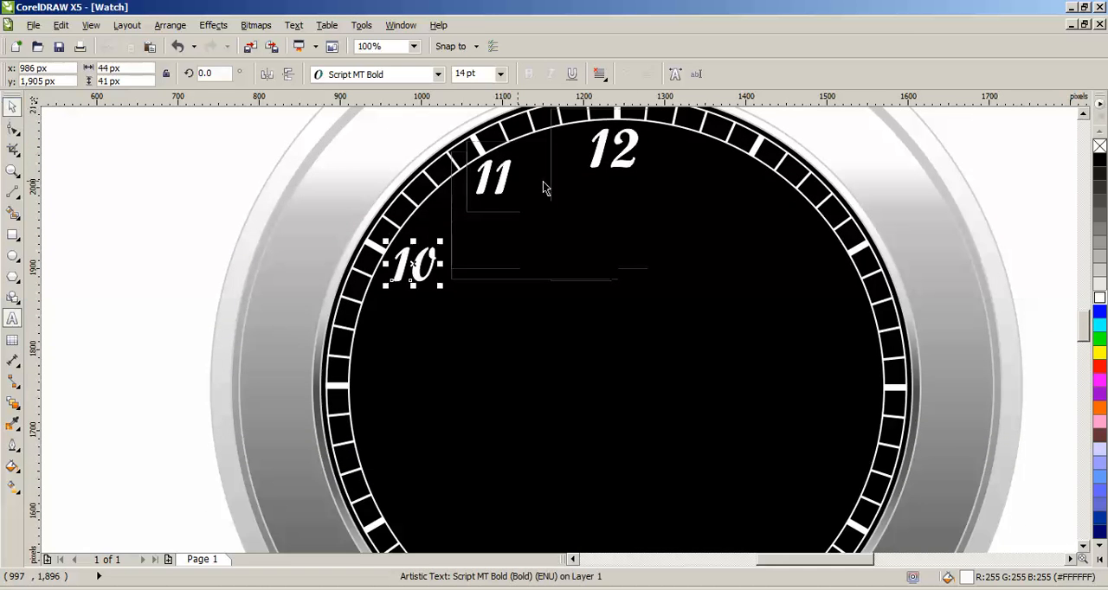
# Step: Copy the 12 to the 9 o'clock mark and change the copy's text to 9
pyautogui.click(617, 170)
pyautogui.moveTo(617, 171); pyautogui.dragTo(388, 405)
pyautogui.press('F8')
pyautogui.press('BackSpace')
pyautogui.press('BackSpace')
pyautogui.write('9')
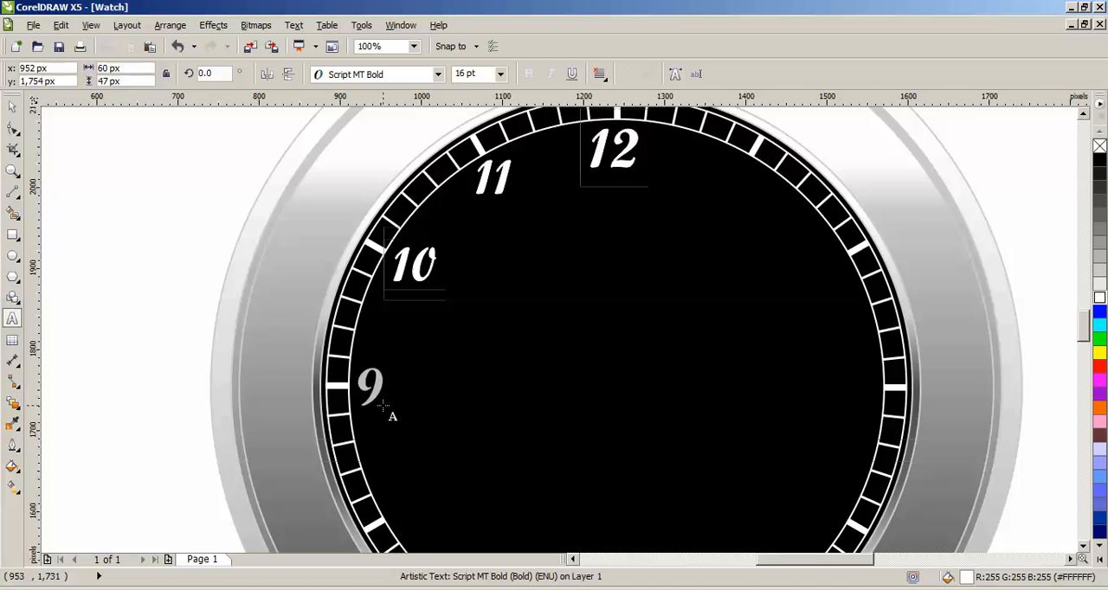
pyautogui.scroll(1, 393, 417)
pyautogui.click(13, 105)
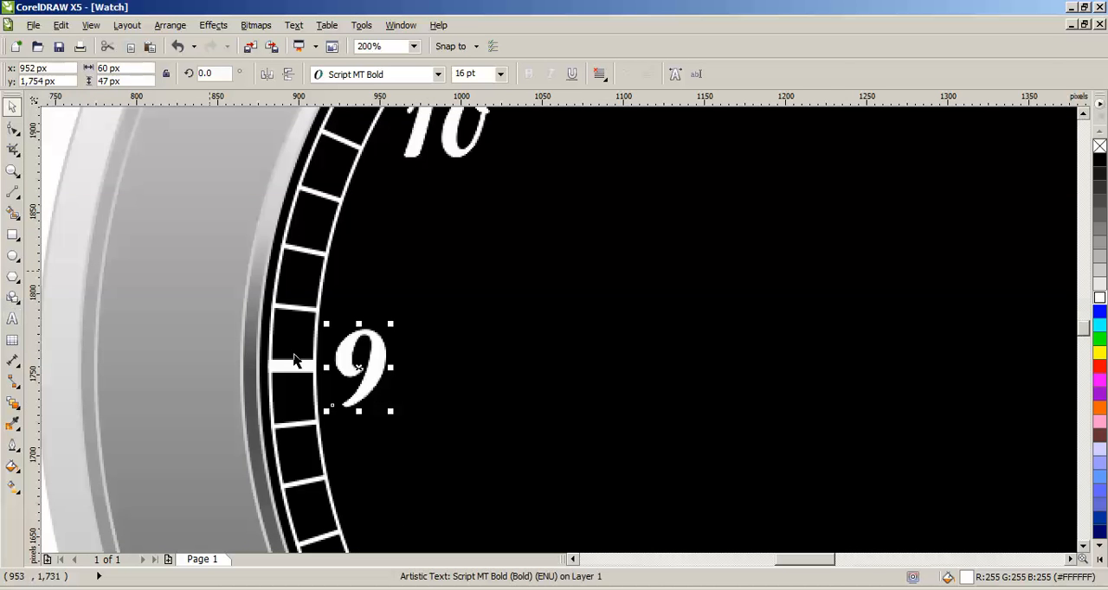
pyautogui.scroll(-1, 386, 410)
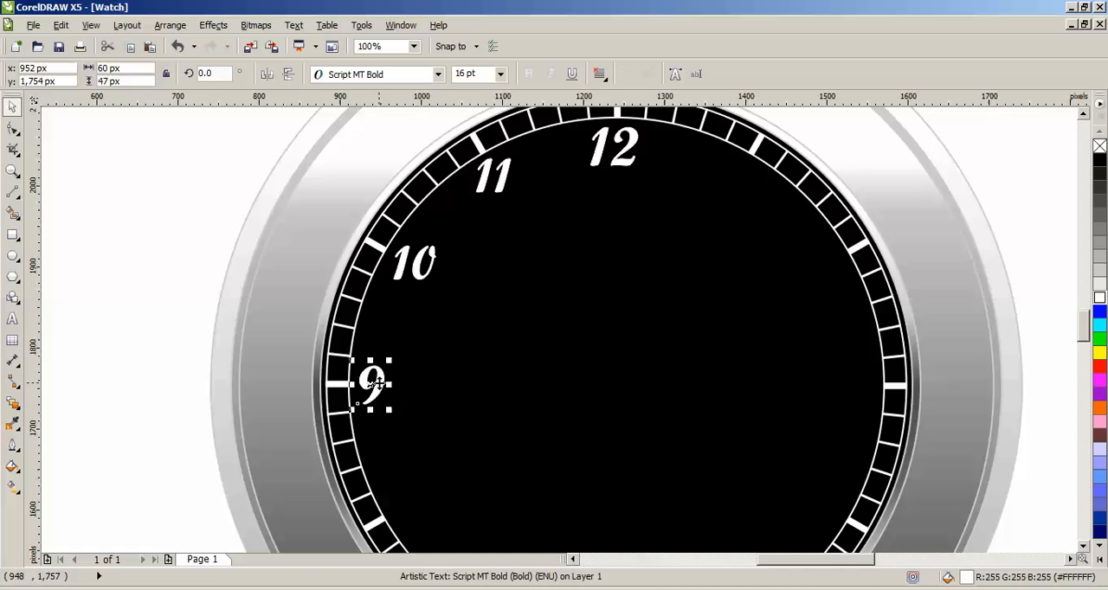
# Step: Copy the 9 to the 3 o'clock mark and change the copy's text to 3
pyautogui.moveTo(379, 383); pyautogui.dragTo(870, 388)
pyautogui.rightClick(870, 389)
pyautogui.press('F8')
pyautogui.press('BackSpace')
pyautogui.write('3')
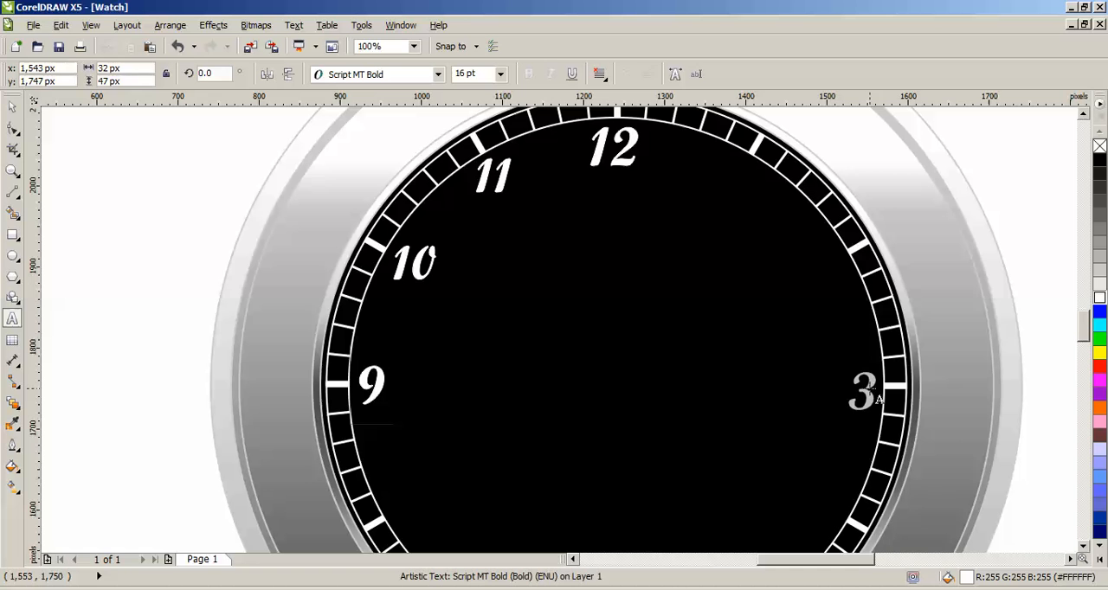
pyautogui.scroll(-4, 277, 169)
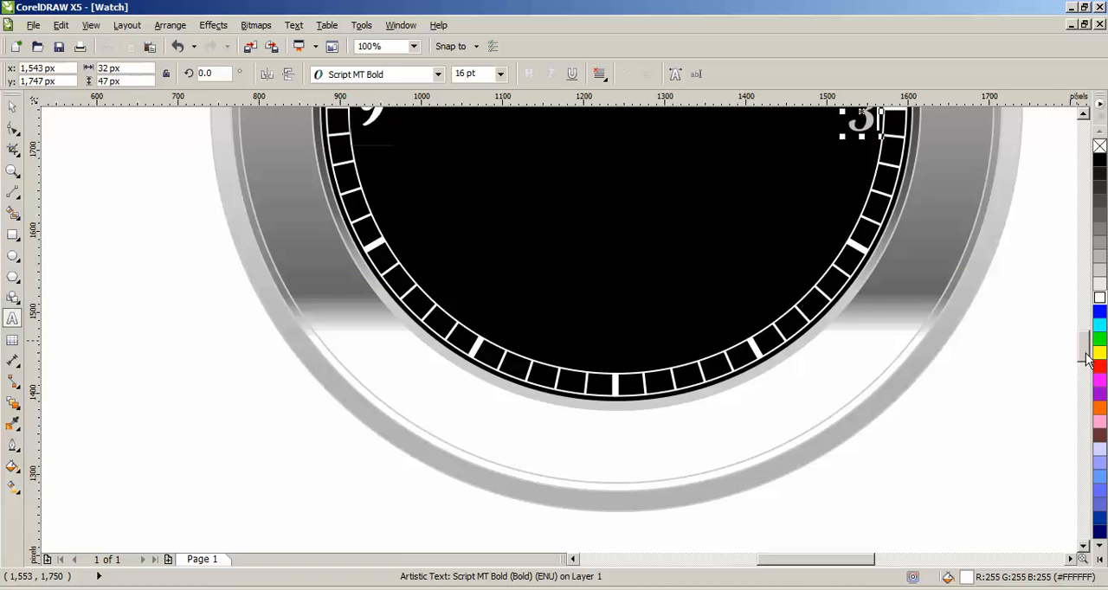
pyautogui.click(12, 106)
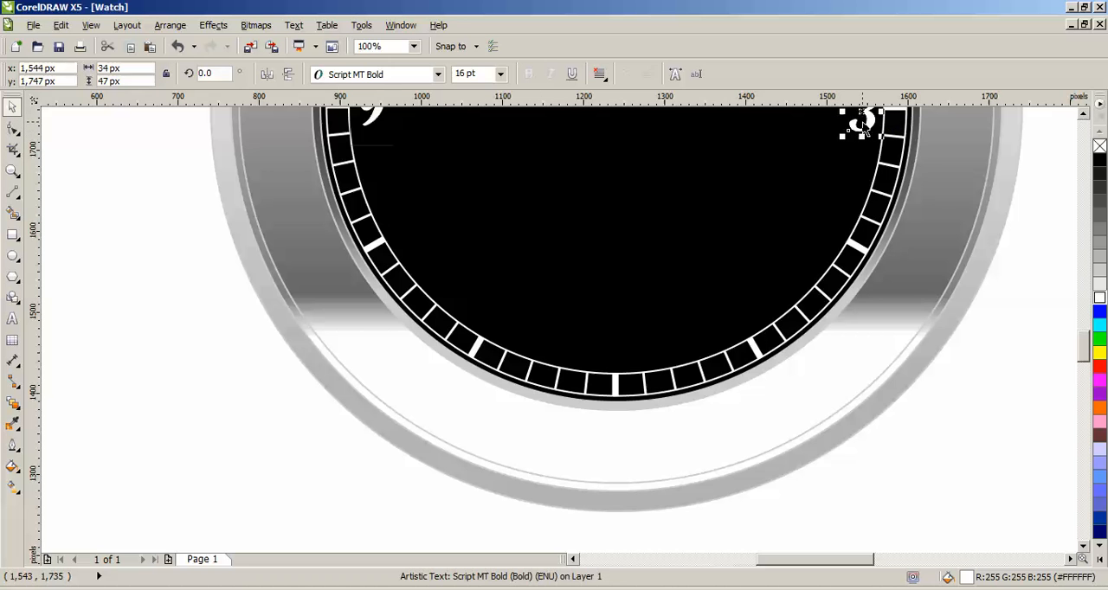
pyautogui.click(864, 132)
pyautogui.click(866, 123)
pyautogui.moveTo(867, 123); pyautogui.dragTo(641, 318)
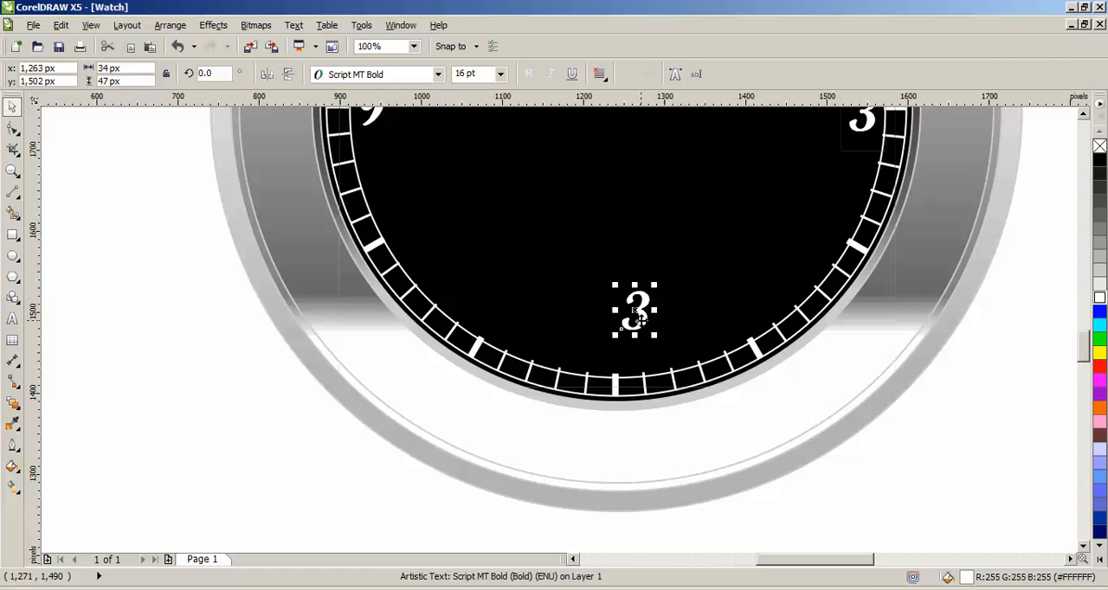
pyautogui.hotkey('ctrl', 'z')
pyautogui.click(641, 321)
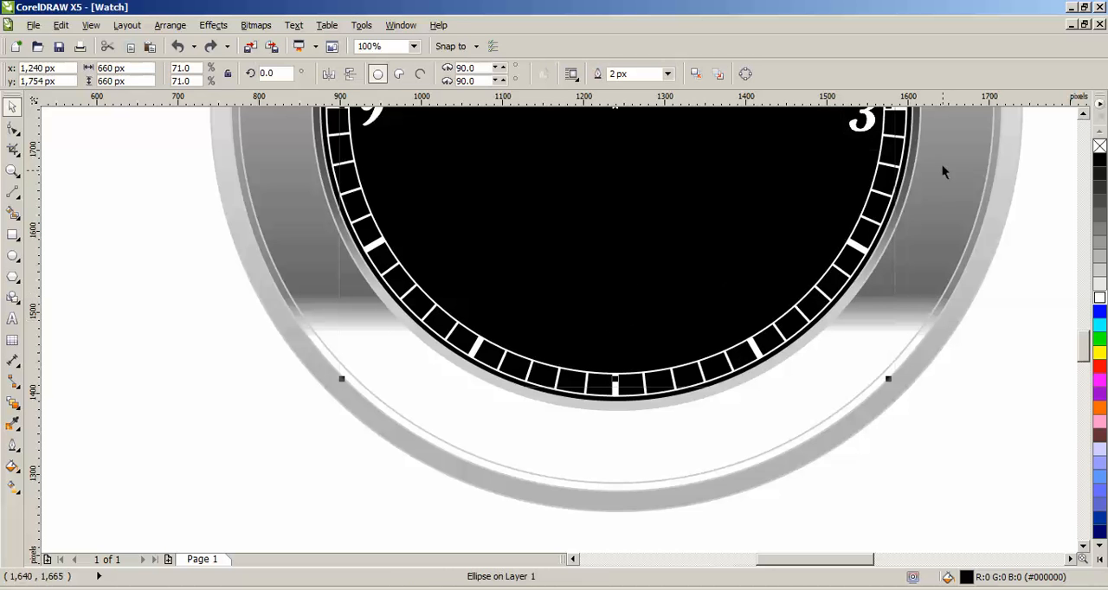
# Step: Copy the 3 to the 6 o'clock mark and change the copy's text to 6
pyautogui.click(866, 123)
pyautogui.moveTo(866, 123); pyautogui.dragTo(622, 355)
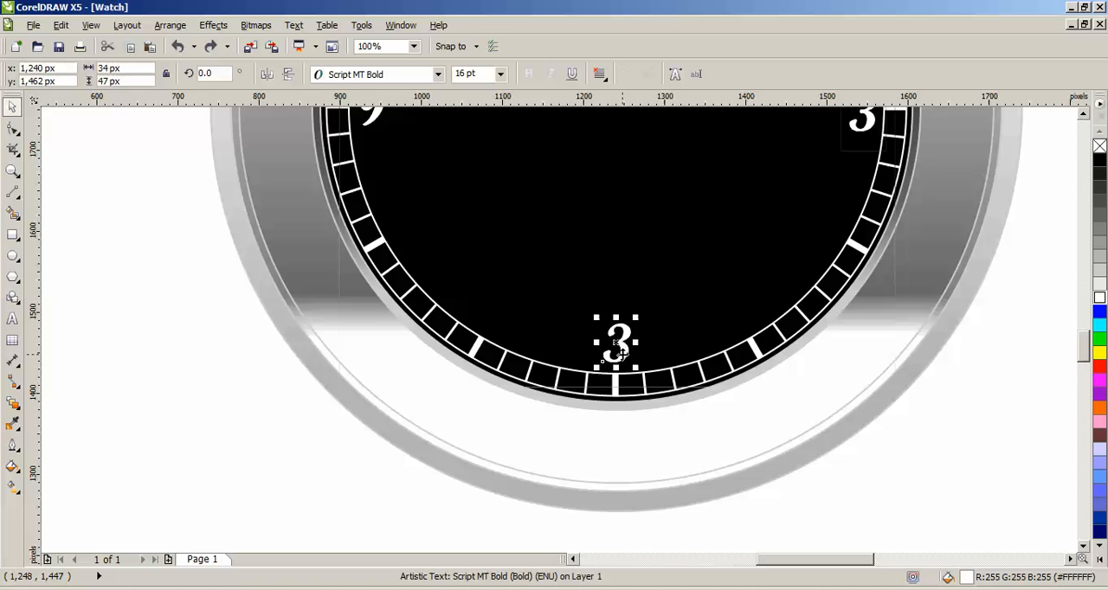
pyautogui.doubleClick(622, 355)
pyautogui.press('BackSpace')
pyautogui.write('6')
pyautogui.hotkey('ctrl', 'space')
pyautogui.scroll(3, 762, 173)
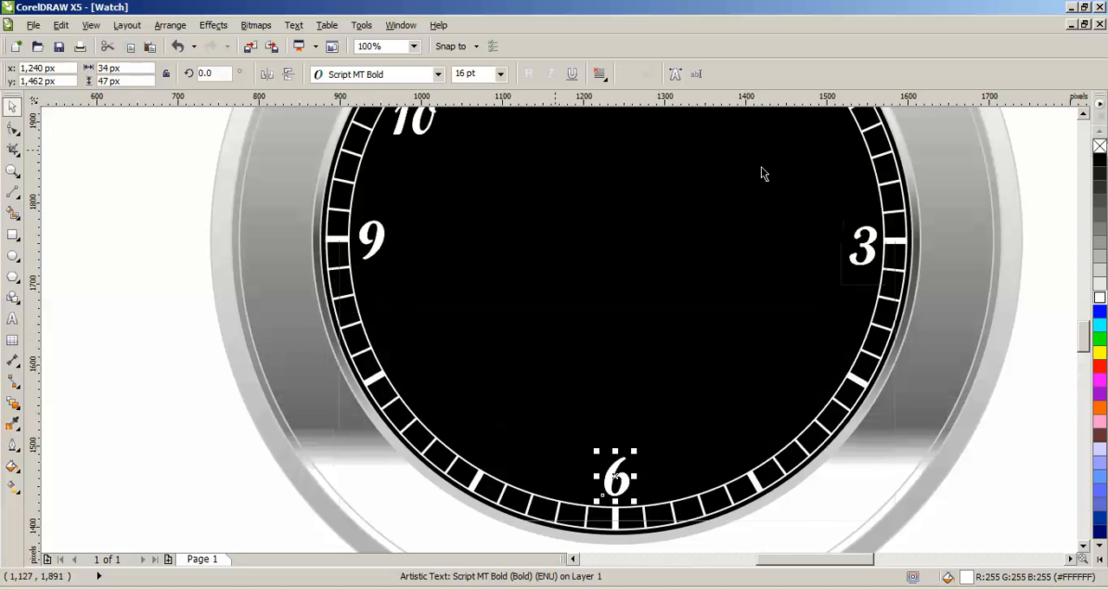
# Step: Copy the 10 to the 8 o'clock mark and change the copy's text to 8
pyautogui.click(416, 138)
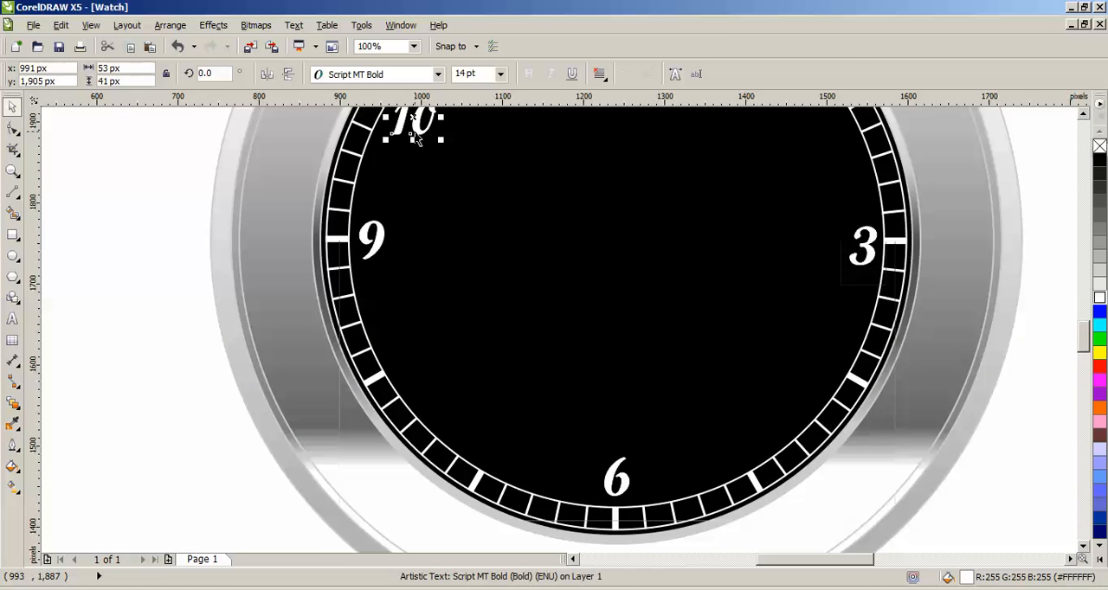
pyautogui.moveTo(416, 139); pyautogui.dragTo(413, 371)
pyautogui.press('F8')
pyautogui.press('BackSpace')
pyautogui.press('BackSpace')
pyautogui.write('8')
pyautogui.hotkey('ctrl', 'space')
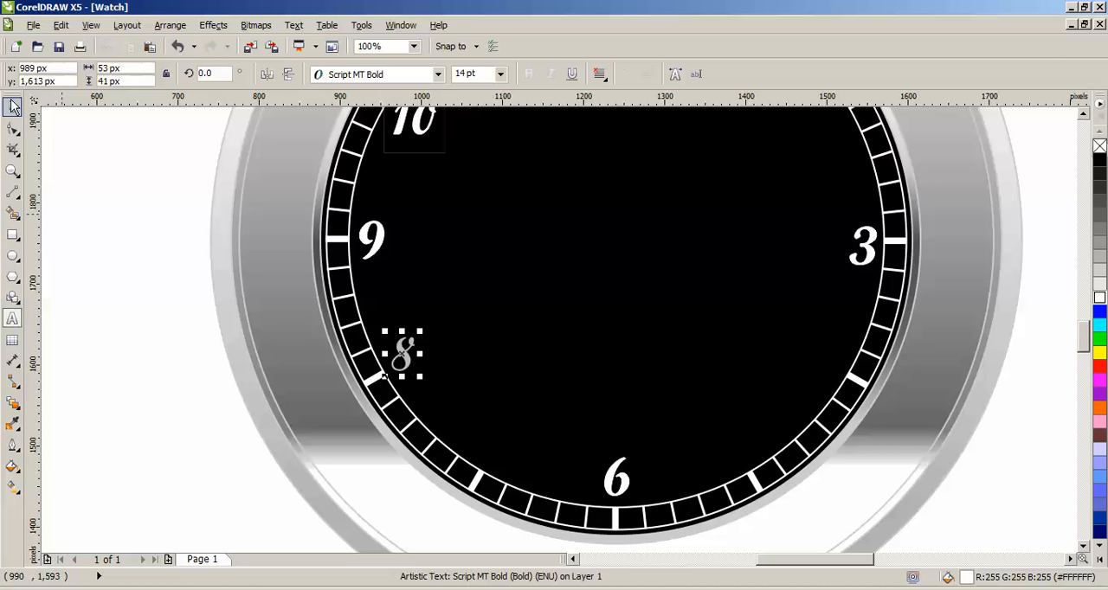
# Step: Copy the 8 to the 7 o'clock mark and change the copy's text to 7
pyautogui.press('Down')
pyautogui.press('Up')
pyautogui.moveTo(402, 353); pyautogui.dragTo(499, 449)
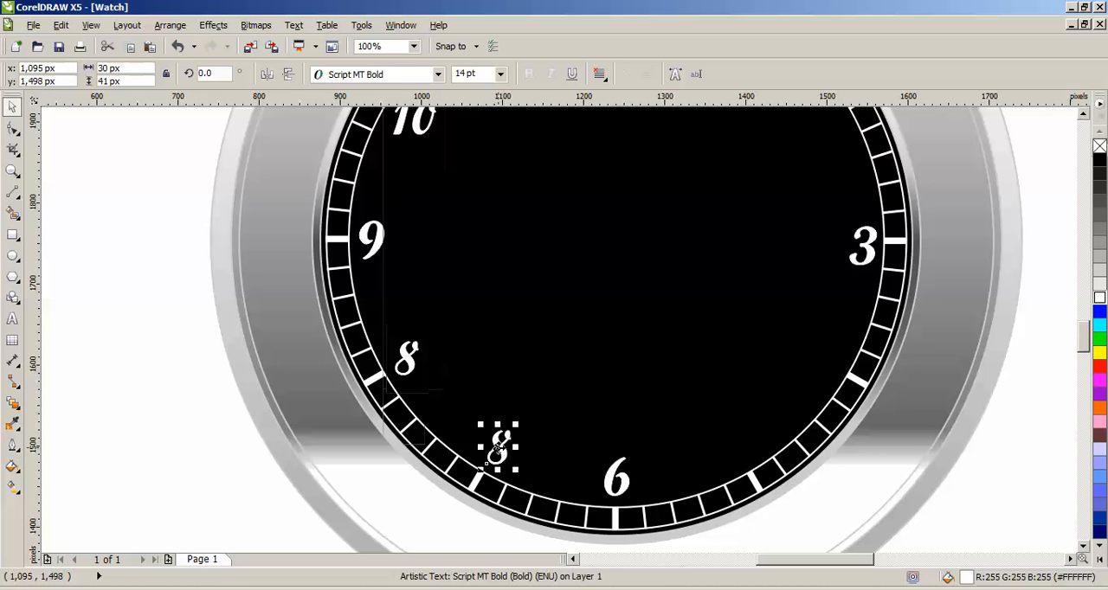
pyautogui.doubleClick(499, 449)
pyautogui.press('BackSpace')
pyautogui.write('7')
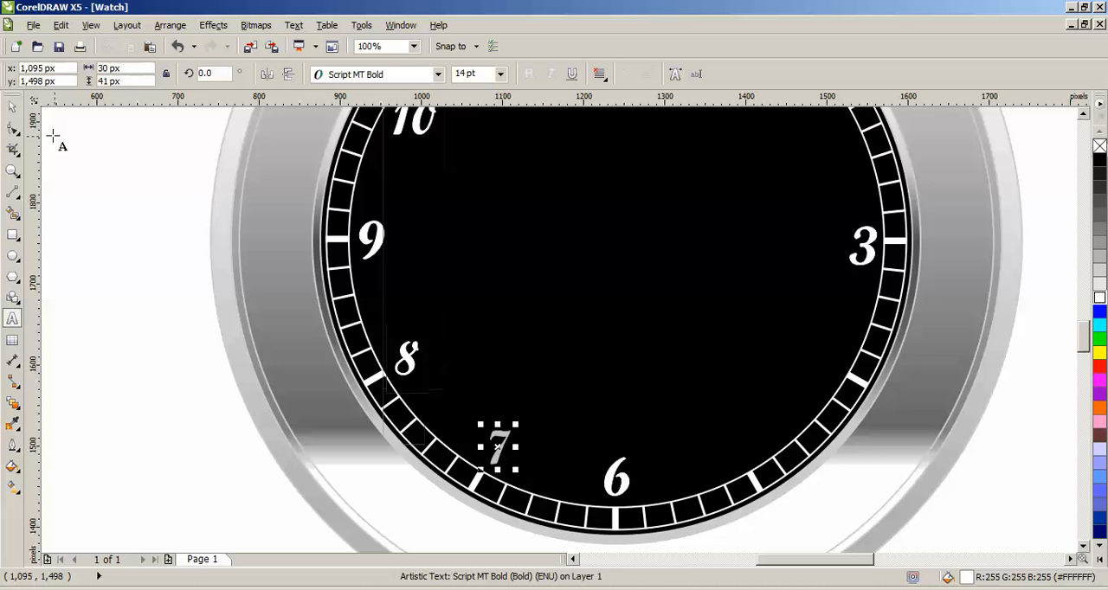
pyautogui.click(12, 106)
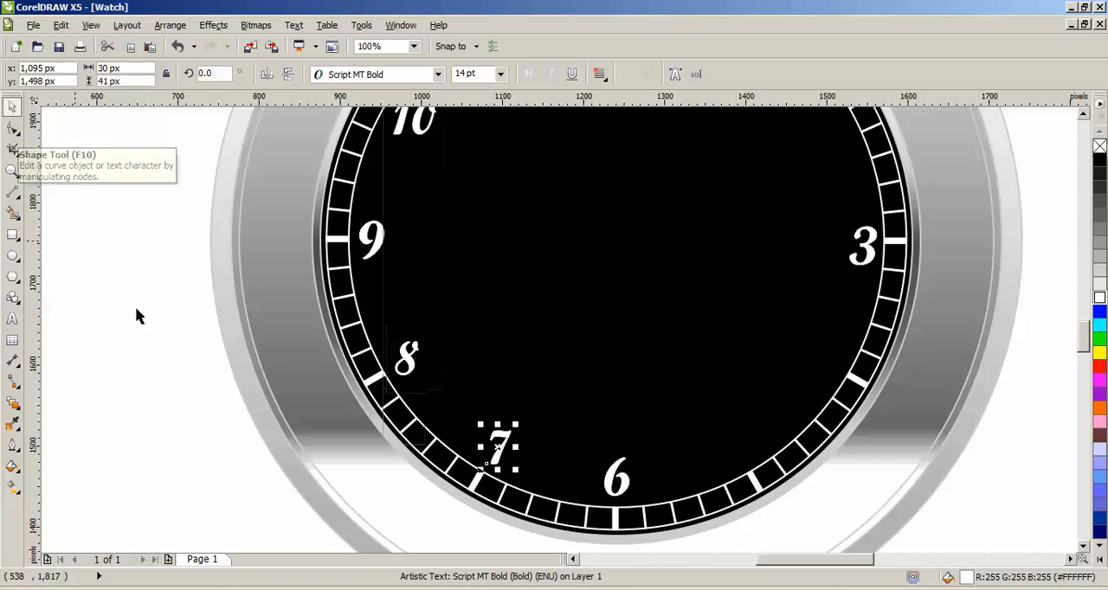
# Step: Copy the 7 to the 5 o'clock mark and change the copy's text to 5
pyautogui.moveTo(502, 458); pyautogui.dragTo(768, 444)
pyautogui.doubleClick(746, 446)
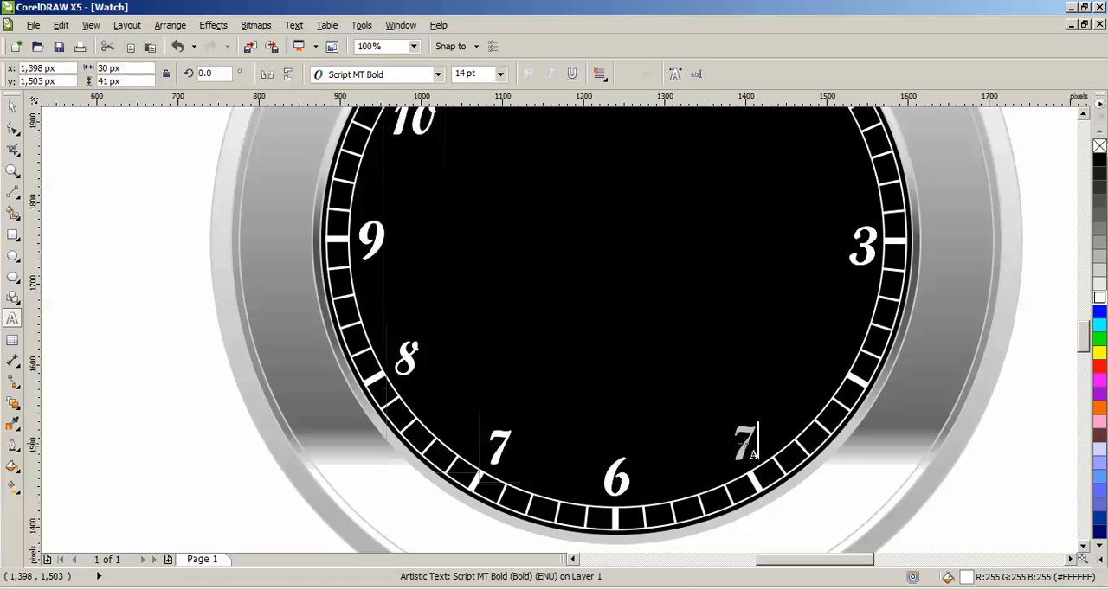
pyautogui.press('BackSpace')
pyautogui.write('5')
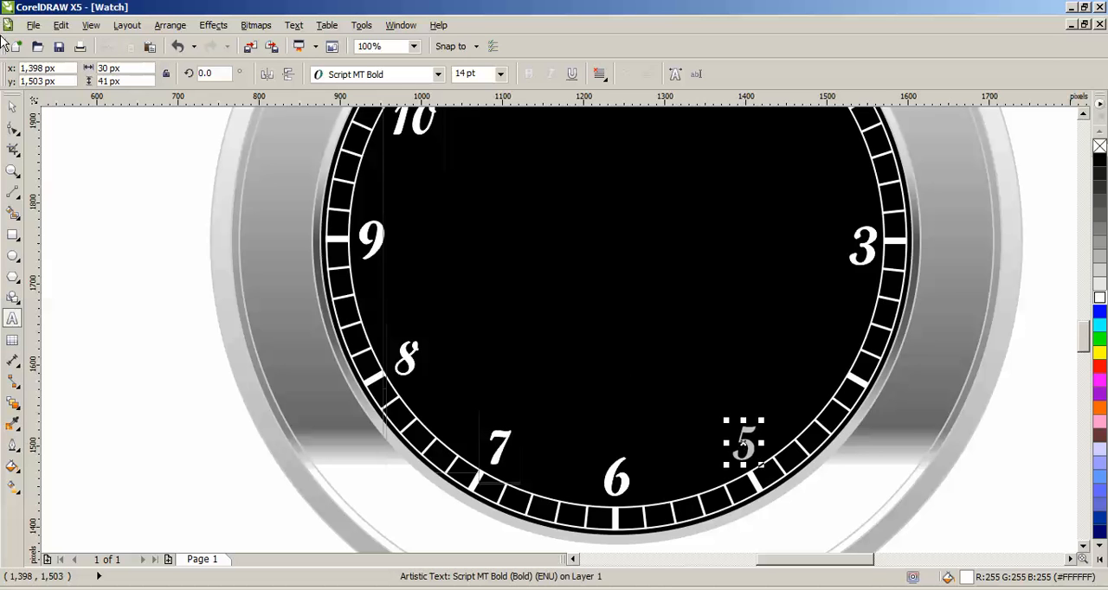
pyautogui.click(13, 107)
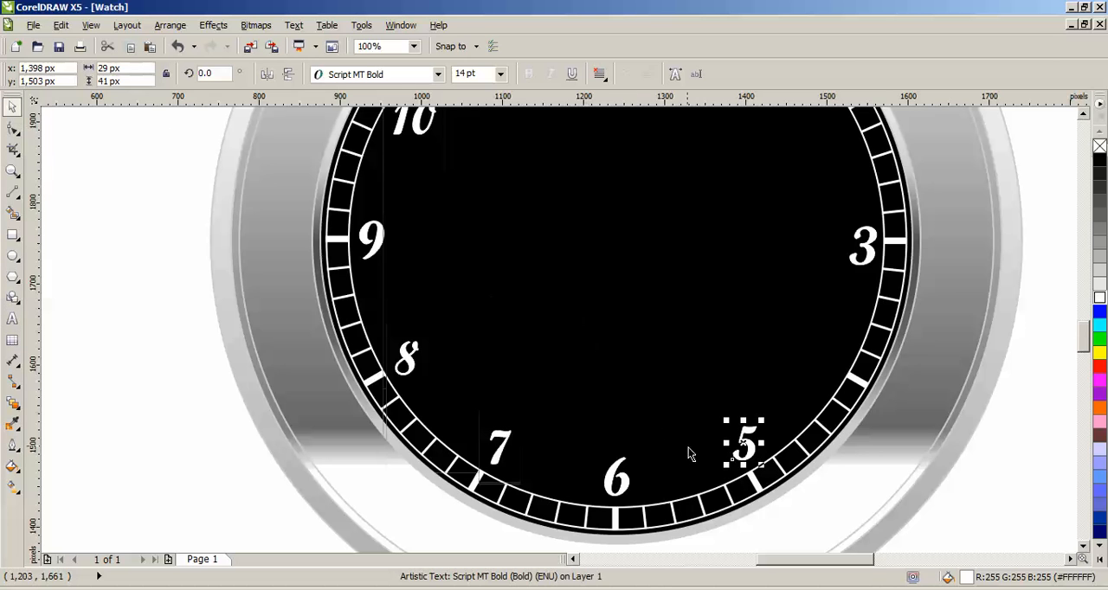
# Step: Copy the 5 to the 4 o'clock mark and change the copy's text to 4
pyautogui.moveTo(748, 446); pyautogui.dragTo(836, 356)
pyautogui.doubleClick(835, 357)
pyautogui.press('BackSpace')
pyautogui.write('4')
pyautogui.click(1085, 116)
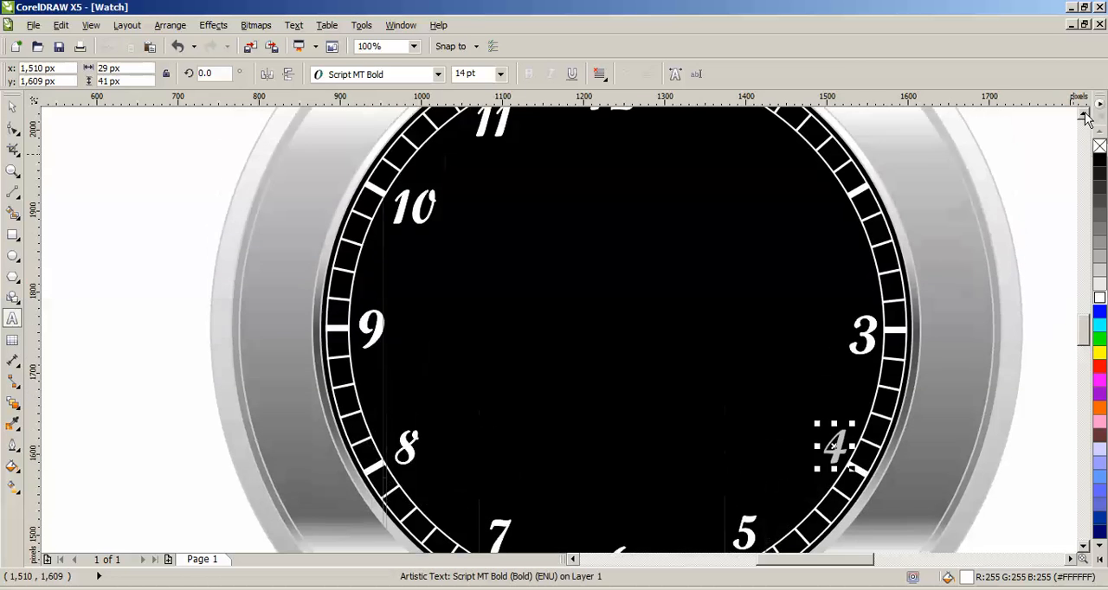
pyautogui.click(1084, 116)
pyautogui.click(12, 108)
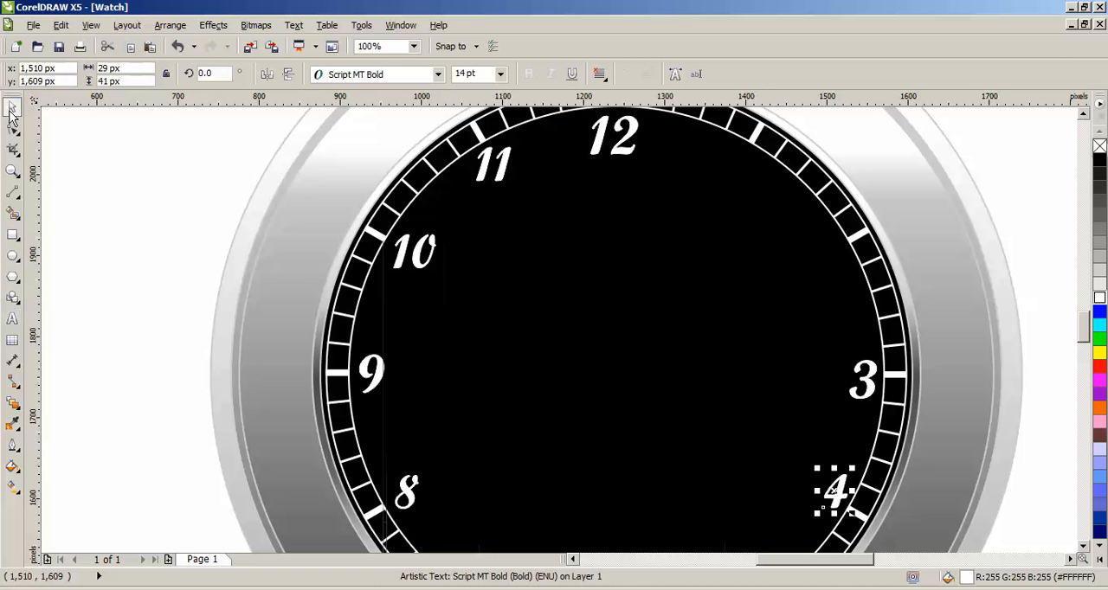
# Step: Copy the 4 to the 2 o'clock mark and change the copy's text to 2
pyautogui.moveTo(833, 492); pyautogui.dragTo(826, 264)
pyautogui.rightClick(826, 264)
pyautogui.doubleClick(826, 264)
pyautogui.press('BackSpace')
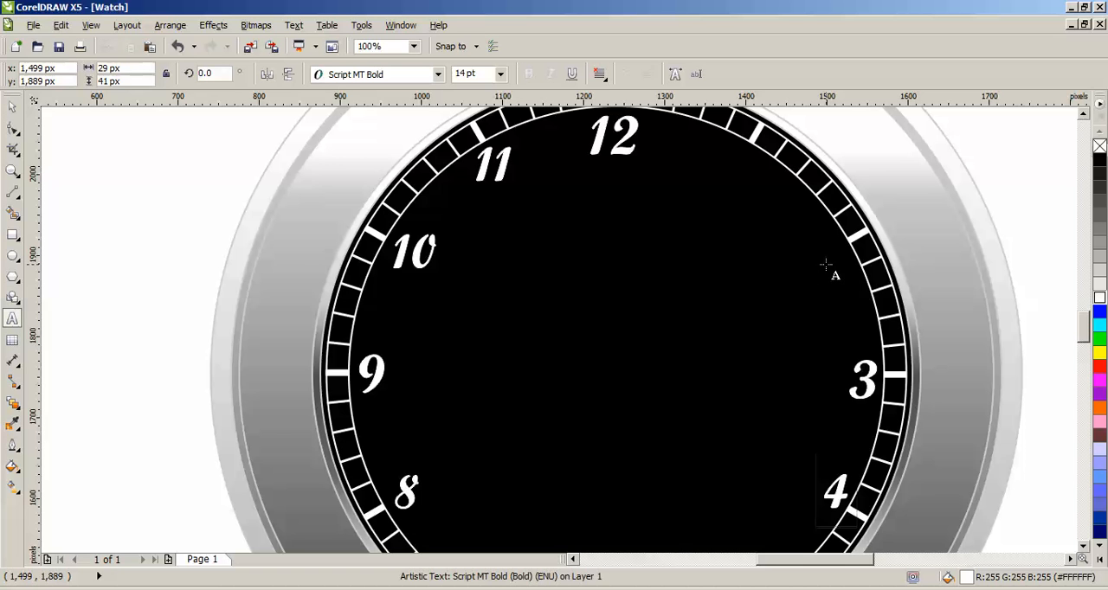
pyautogui.write('2')
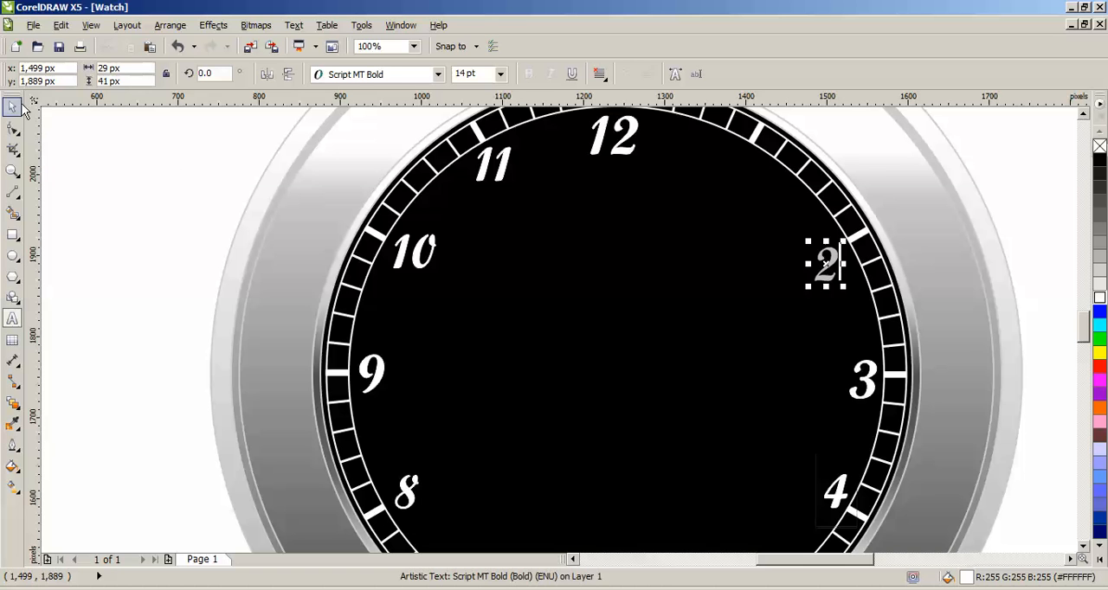
pyautogui.click(19, 105)
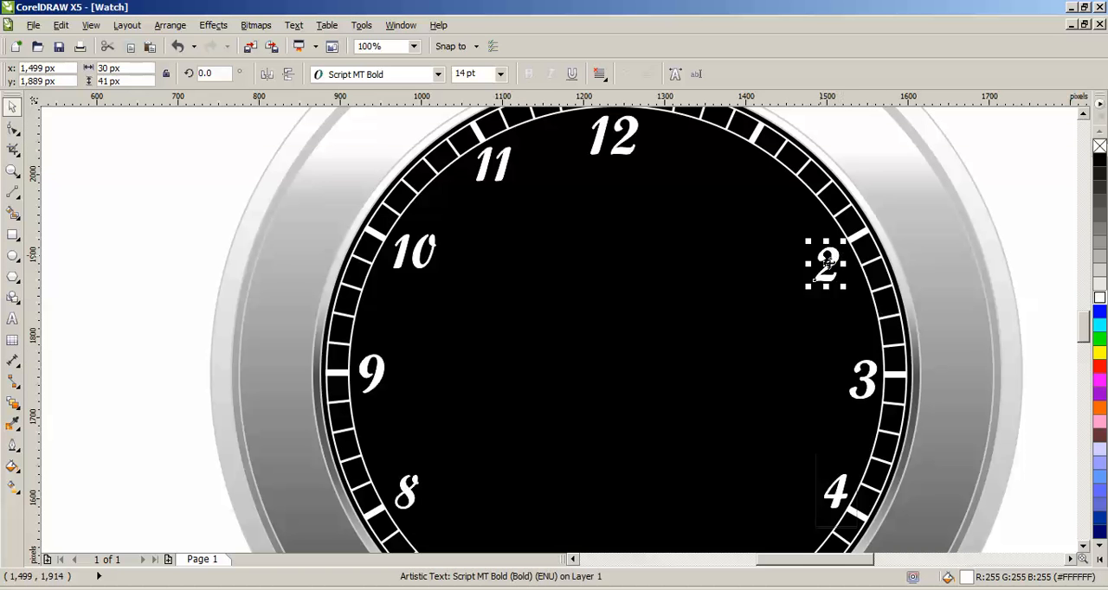
# Step: Copy the 2 to the 1 o'clock mark and change the copy's text to 1
pyautogui.moveTo(803, 247); pyautogui.dragTo(734, 166)
pyautogui.rightClick(735, 166)
pyautogui.doubleClick(735, 166)
pyautogui.write('1')
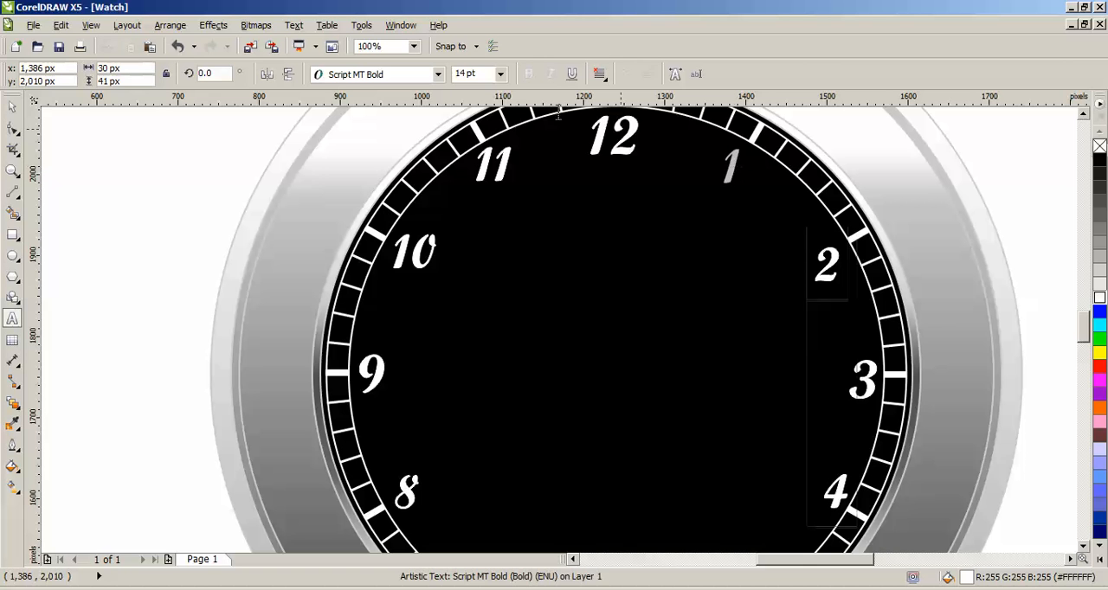
pyautogui.click(12, 106)
pyautogui.click(115, 159)
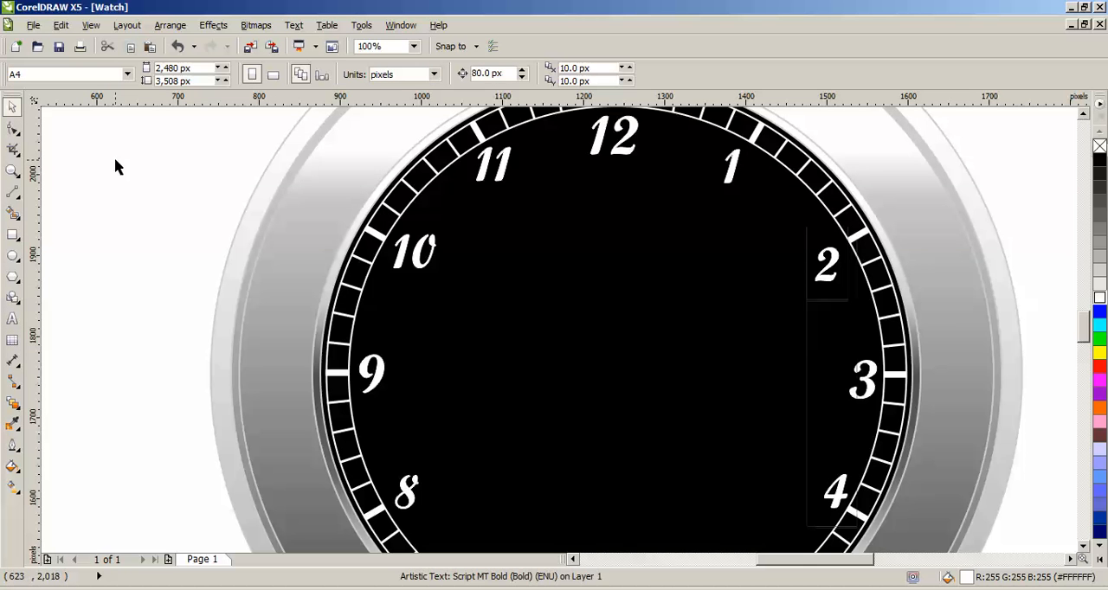
# Step: Add the artistic text "Tutor Joe's" in the empty area beside the watch, level with the 9
pyautogui.scroll(-2, 115, 159)
pyautogui.scroll(2, 1084, 121)
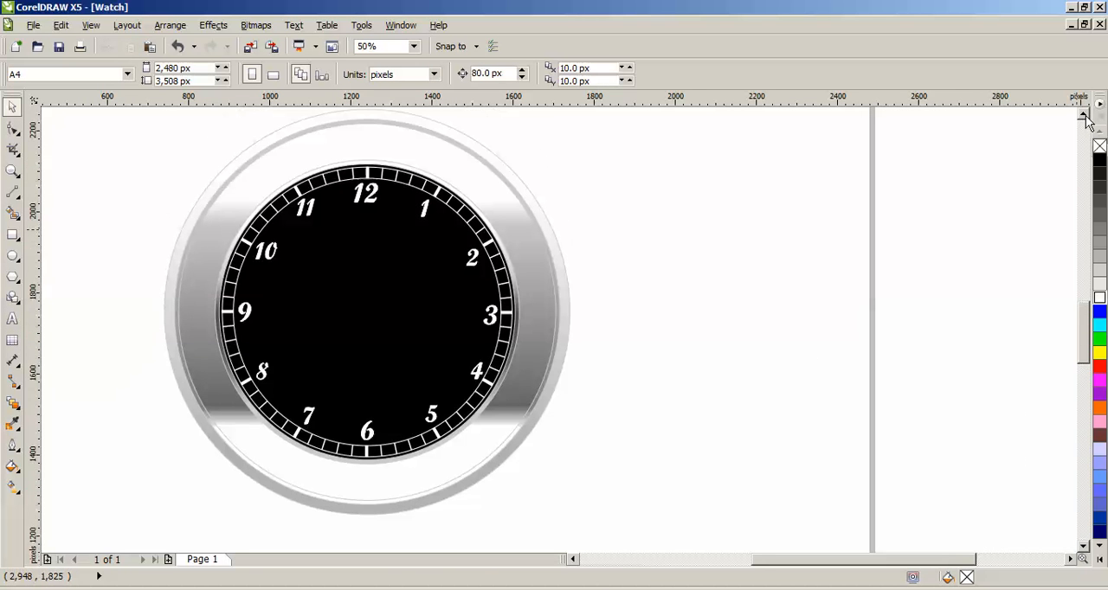
pyautogui.moveTo(774, 563); pyautogui.dragTo(737, 574)
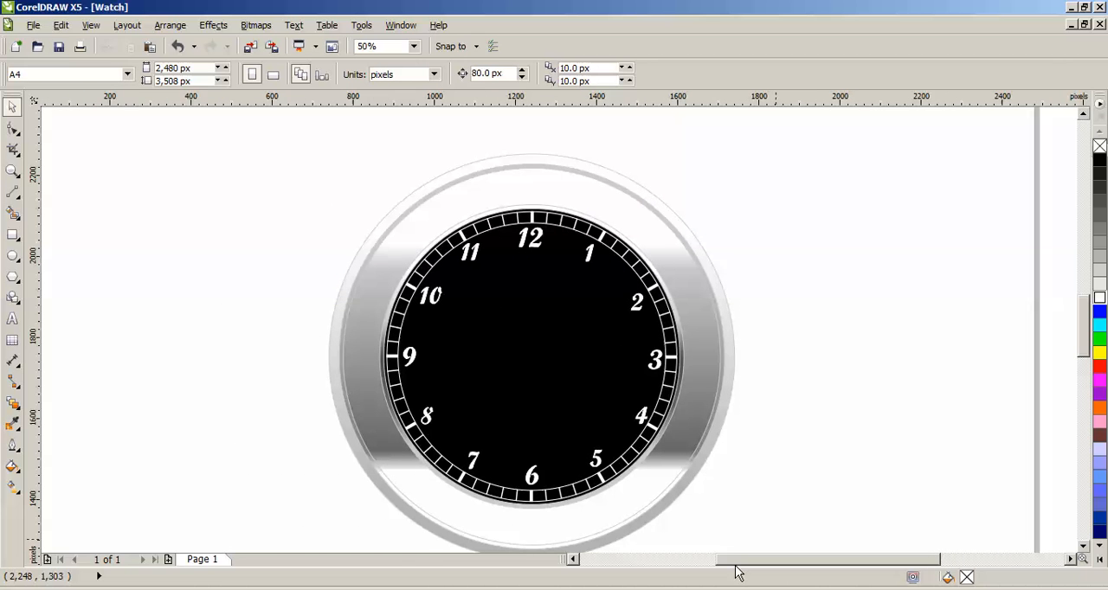
pyautogui.scroll(-1, 1084, 347)
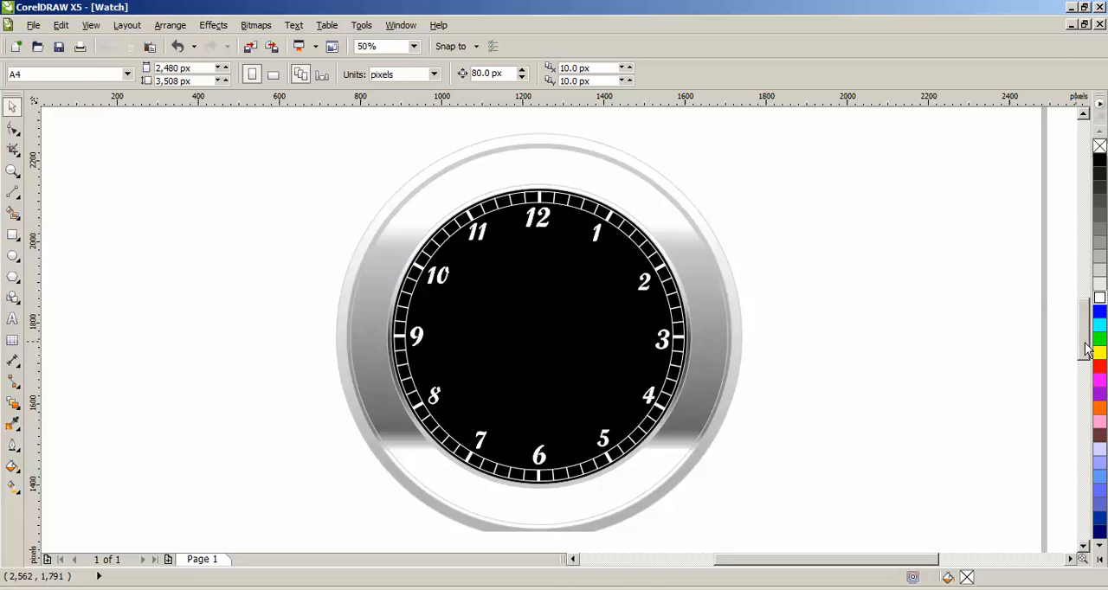
pyautogui.scroll(-1, 1085, 347)
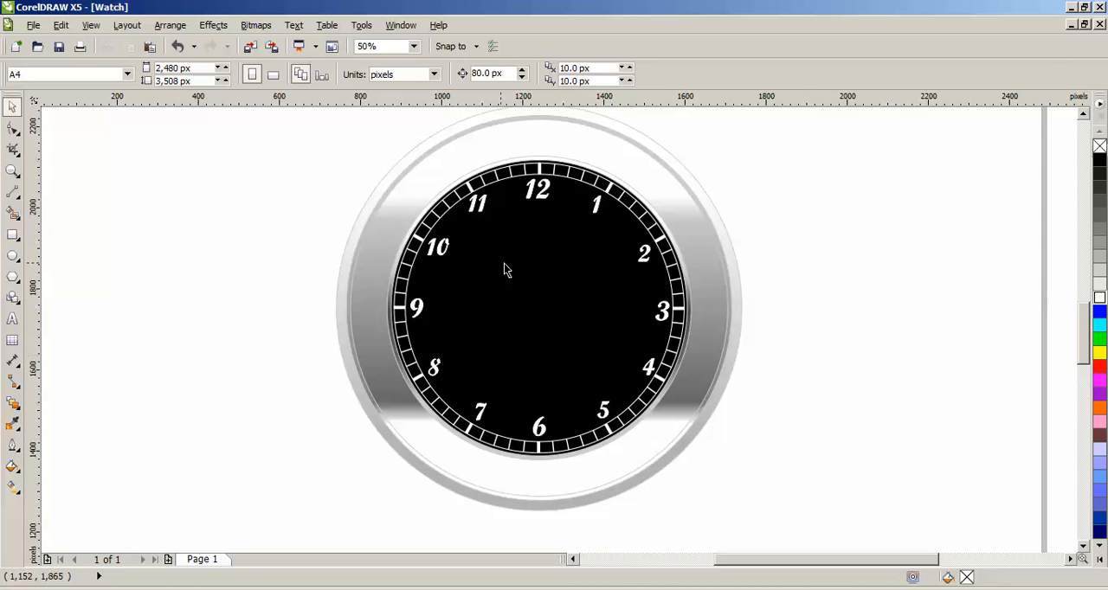
pyautogui.click(13, 320)
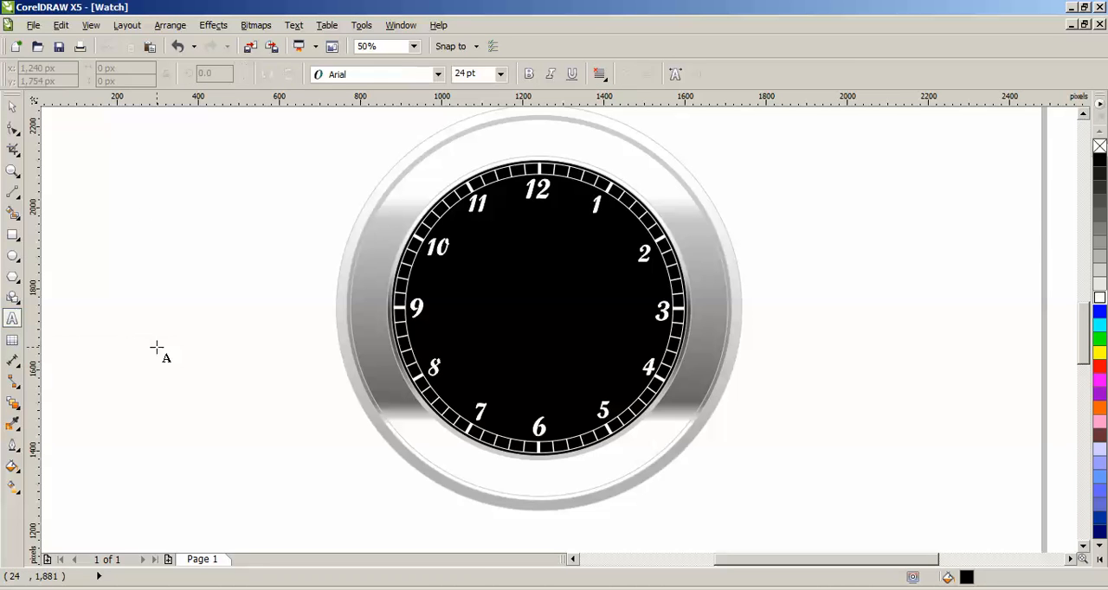
pyautogui.click(157, 345)
pyautogui.write('Tut')
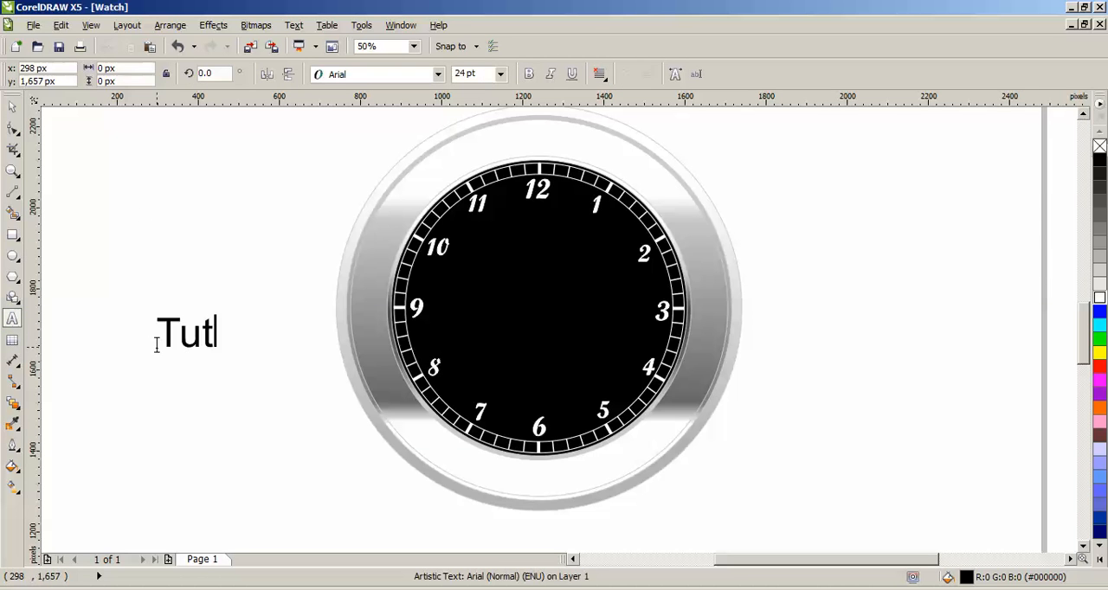
pyautogui.write('or joes')
pyautogui.press('Left')
pyautogui.press('Left')
pyautogui.press('Left')
pyautogui.press('BackSpace')
pyautogui.write('J')
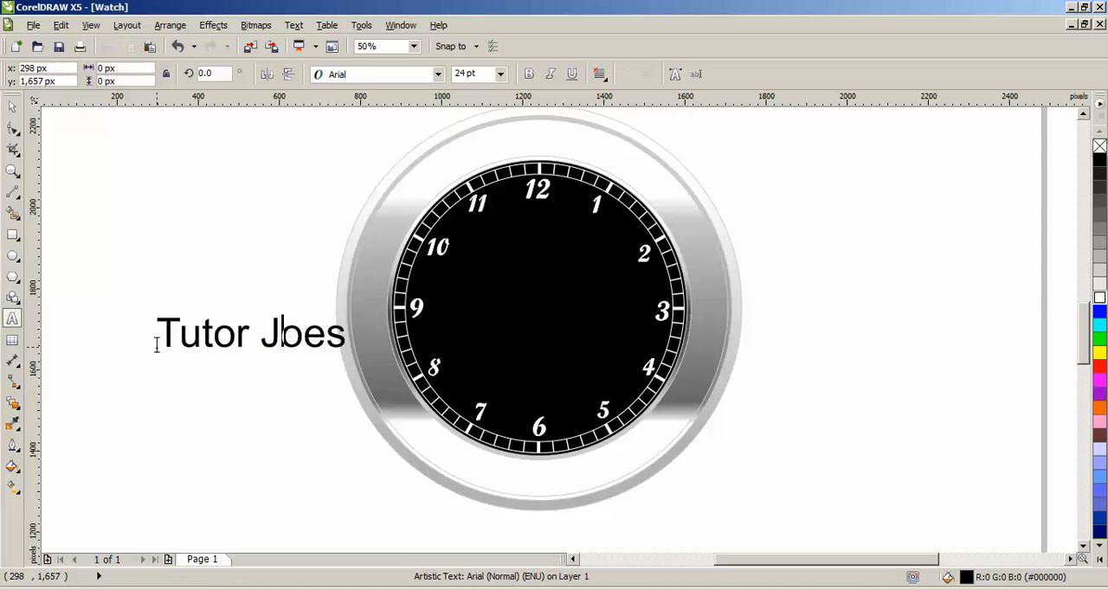
pyautogui.press('Right')
pyautogui.write("'")
pyautogui.press('Escape')
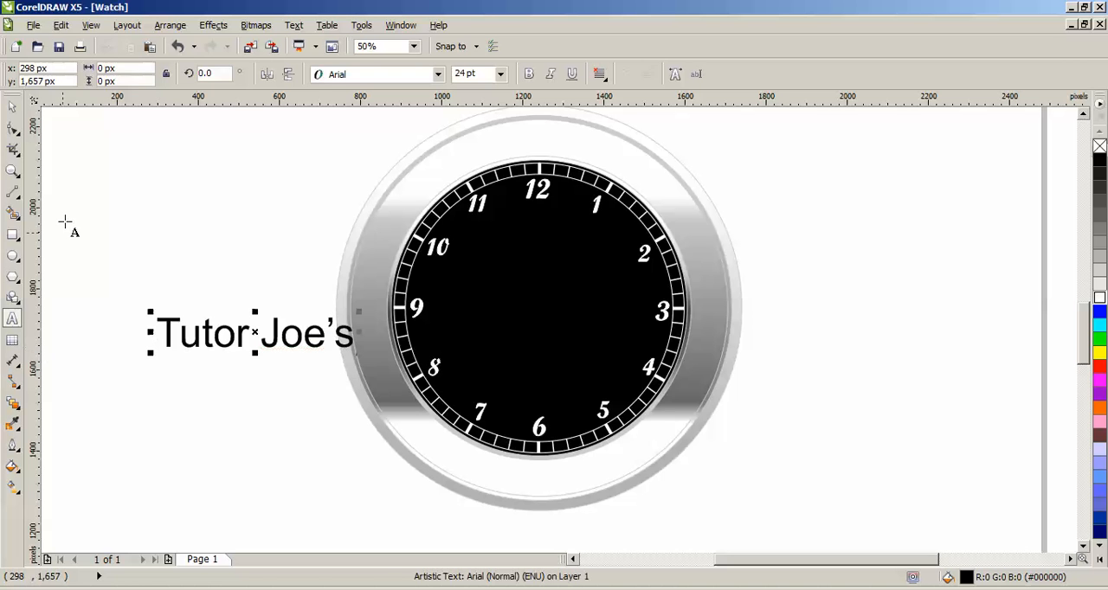
# Step: Set the "Tutor Joe's" text in white Script MT Bold and move it onto the upper half of the dial
pyautogui.click(12, 106)
pyautogui.click(438, 75)
pyautogui.click(394, 112)
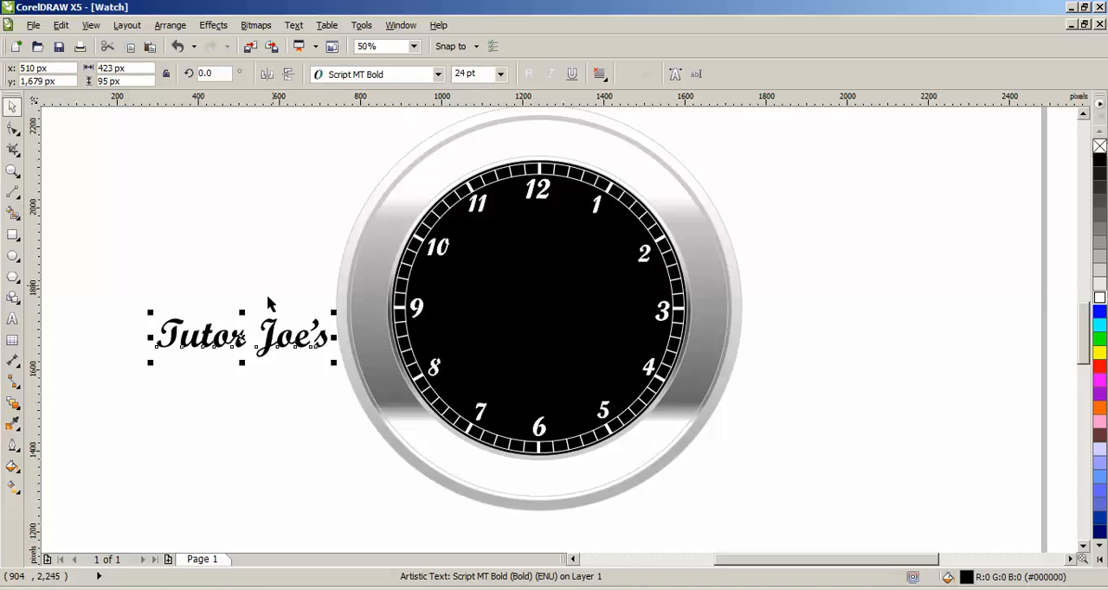
pyautogui.moveTo(271, 329); pyautogui.dragTo(540, 257)
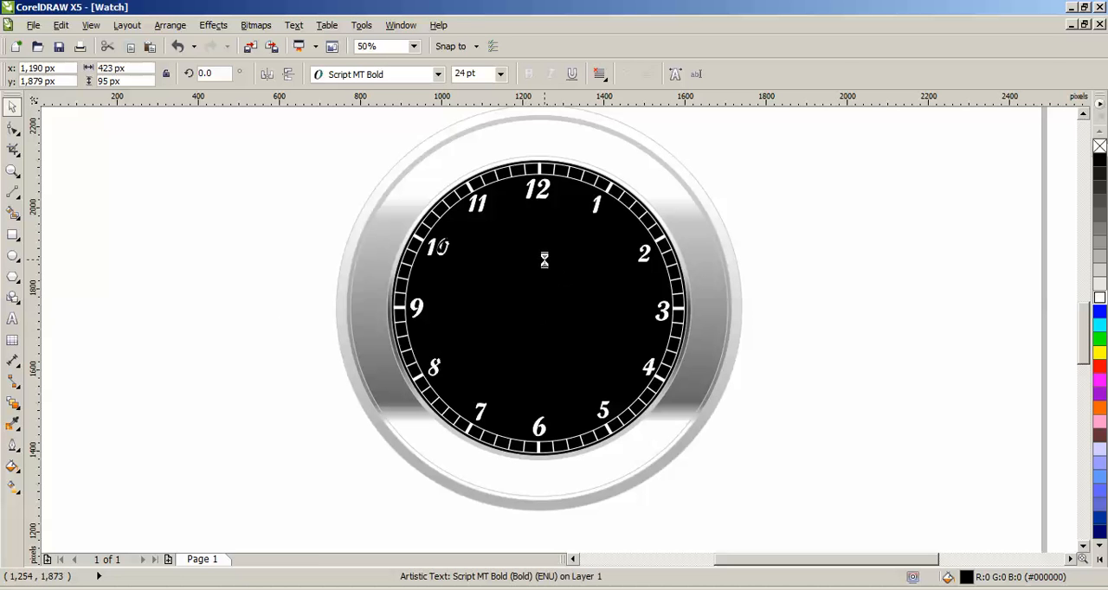
pyautogui.click(1100, 297)
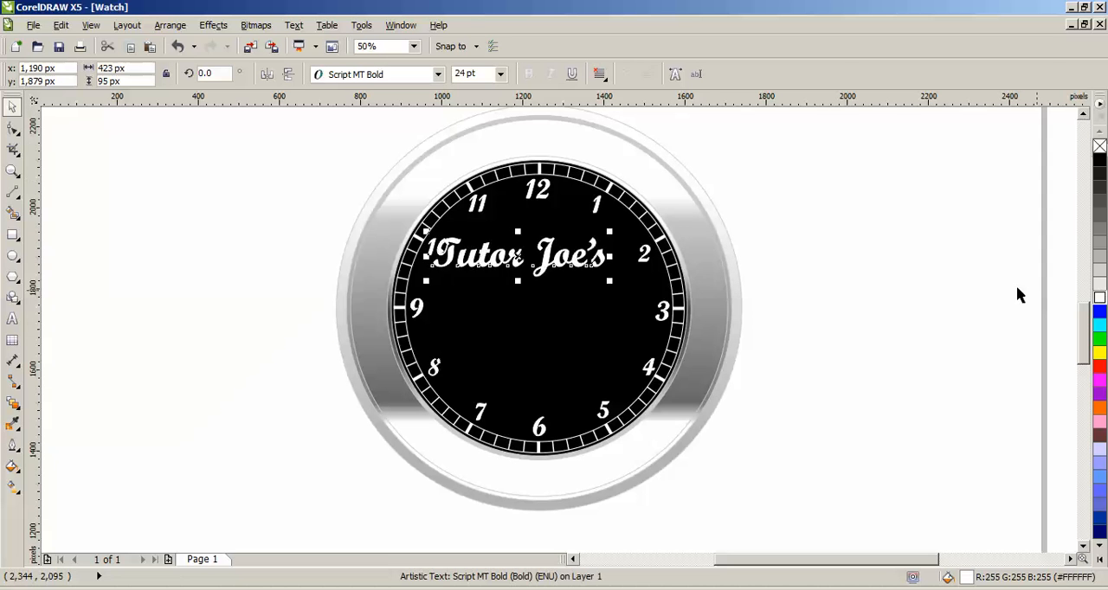
# Step: Set the "Tutor Joe's" text size to 18 pt and center it on the dial below the 12
pyautogui.scroll(1, 557, 295)
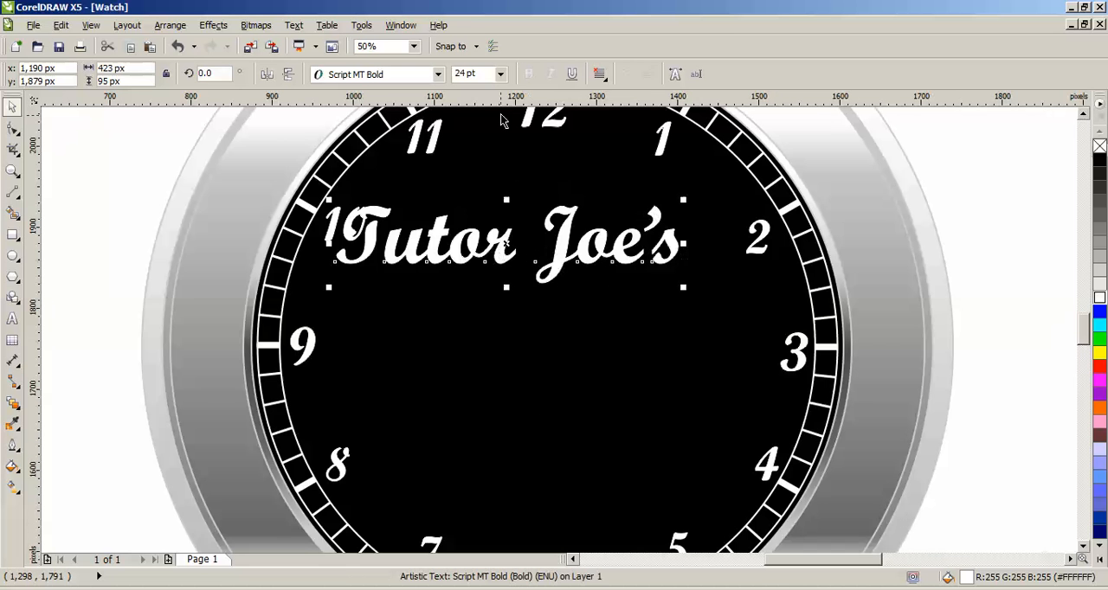
pyautogui.click(485, 75)
pyautogui.write('18')
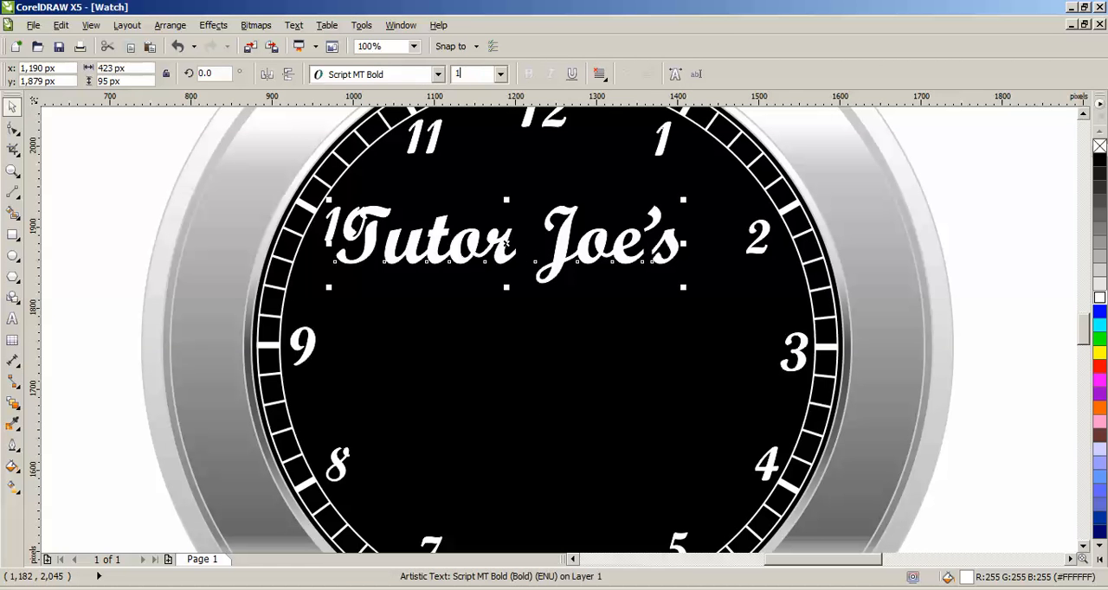
pyautogui.press('Return')
pyautogui.moveTo(425, 251); pyautogui.dragTo(542, 221)
pyautogui.click(967, 237)
# Step: Draw a circle about 180 px wide in the empty area beside the watch and enlarge it to about 207 px
pyautogui.scroll(-1, 969, 238)
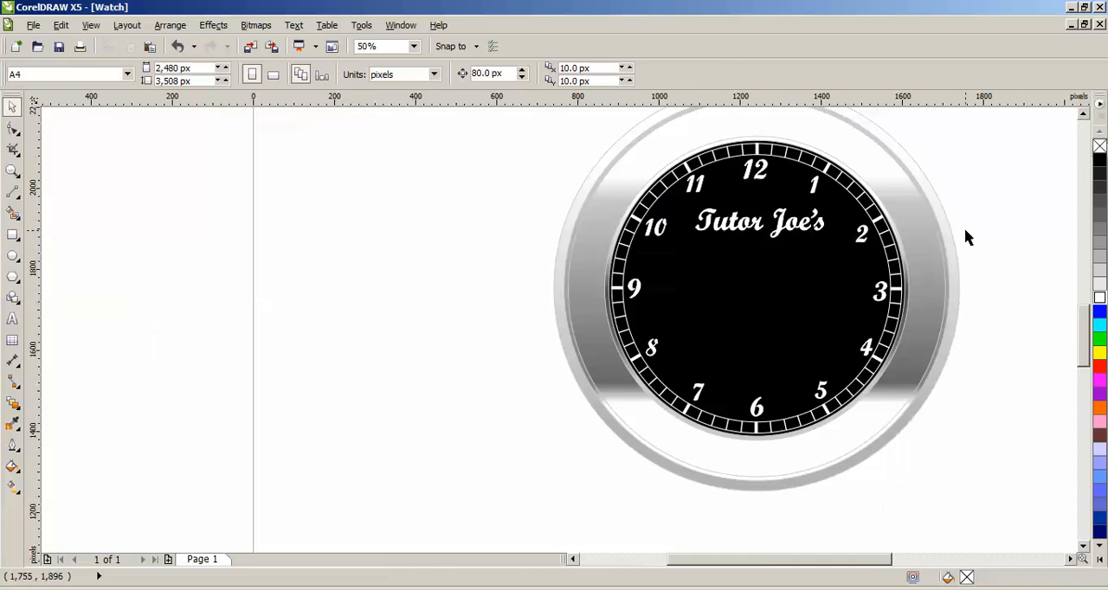
pyautogui.moveTo(805, 561); pyautogui.dragTo(835, 561)
pyautogui.moveTo(1082, 359); pyautogui.dragTo(1082, 351)
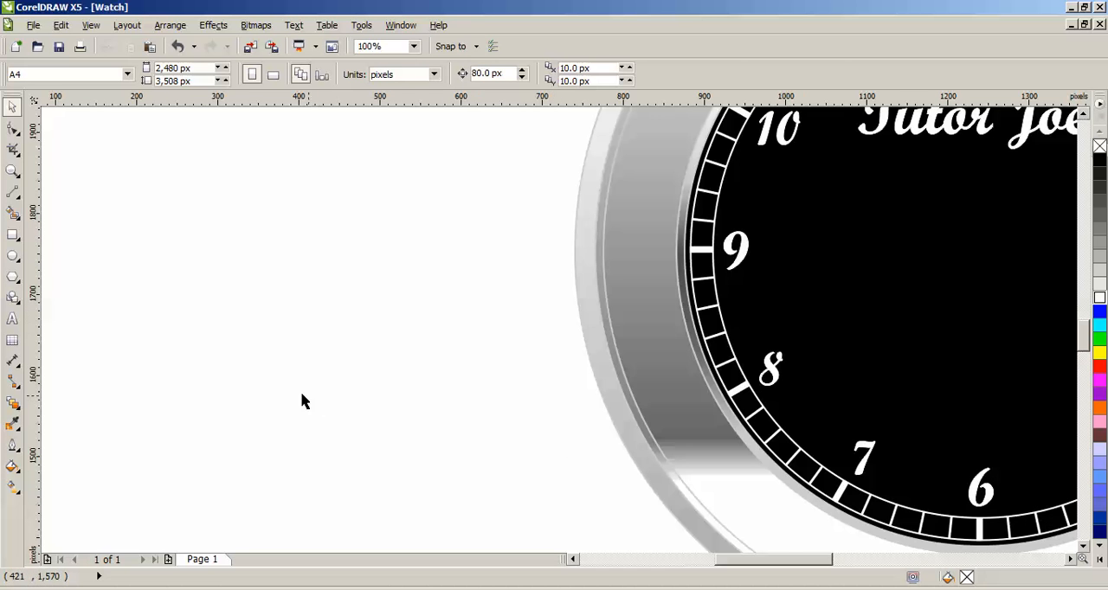
pyautogui.scroll(1, 311, 402)
pyautogui.click(13, 257)
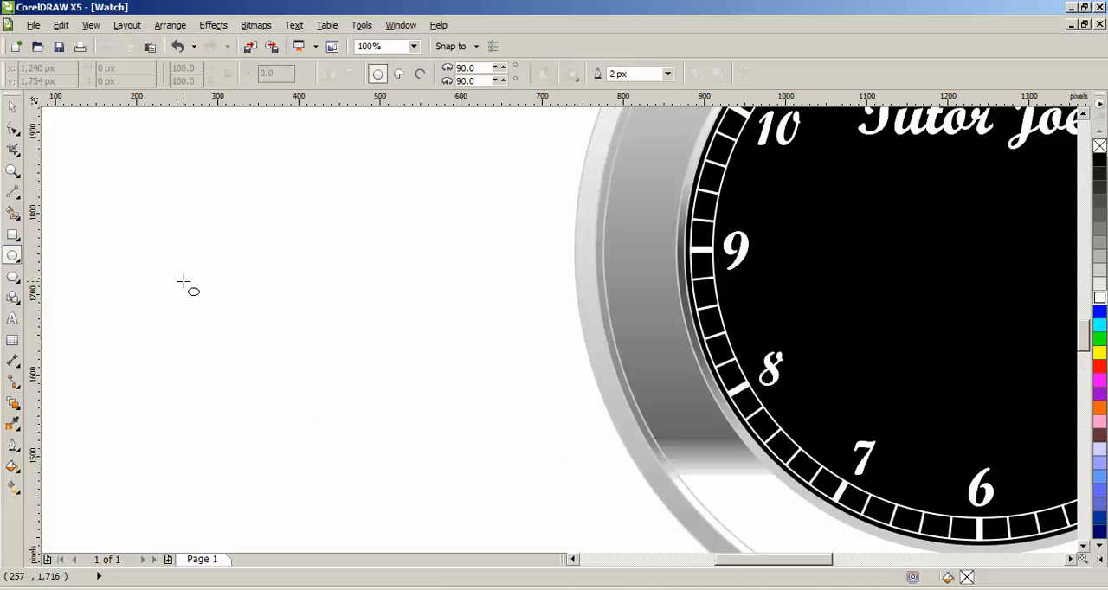
pyautogui.moveTo(185, 283); pyautogui.dragTo(307, 428)
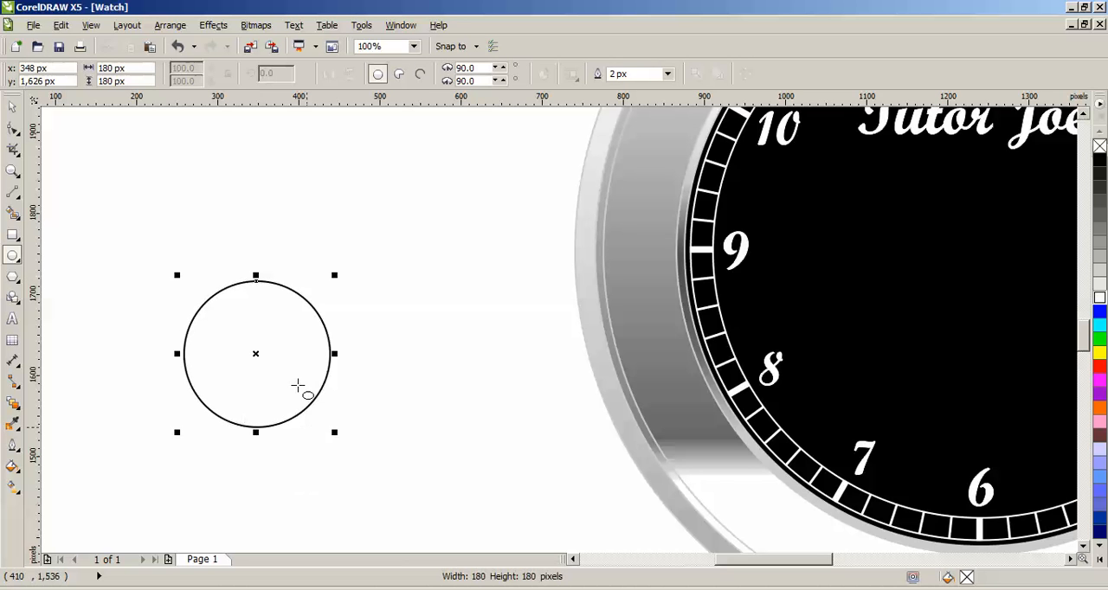
pyautogui.click(12, 106)
pyautogui.moveTo(335, 435); pyautogui.dragTo(369, 455)
# Step: Fill the new circle black with a white outline and shift it slightly toward the watch
pyautogui.scroll(1, 289, 401)
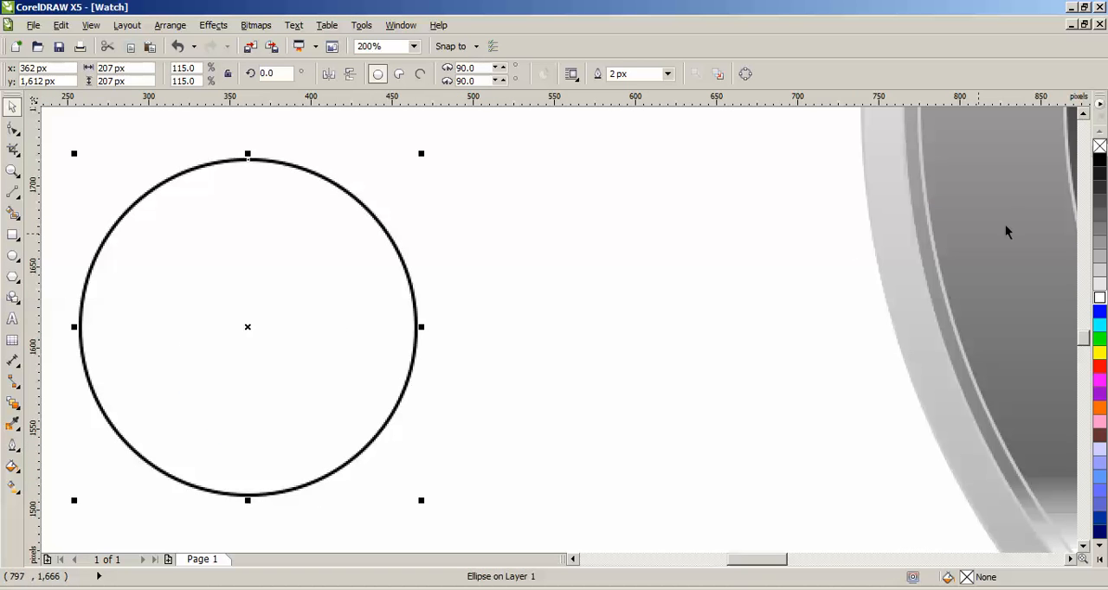
pyautogui.click(1100, 161)
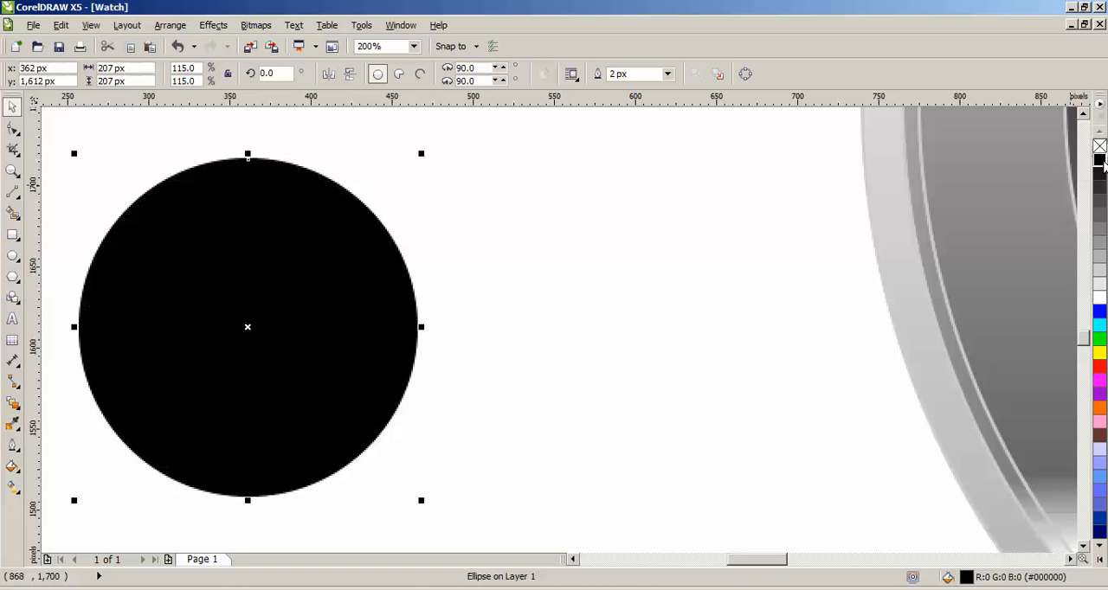
pyautogui.rightClick(1101, 147)
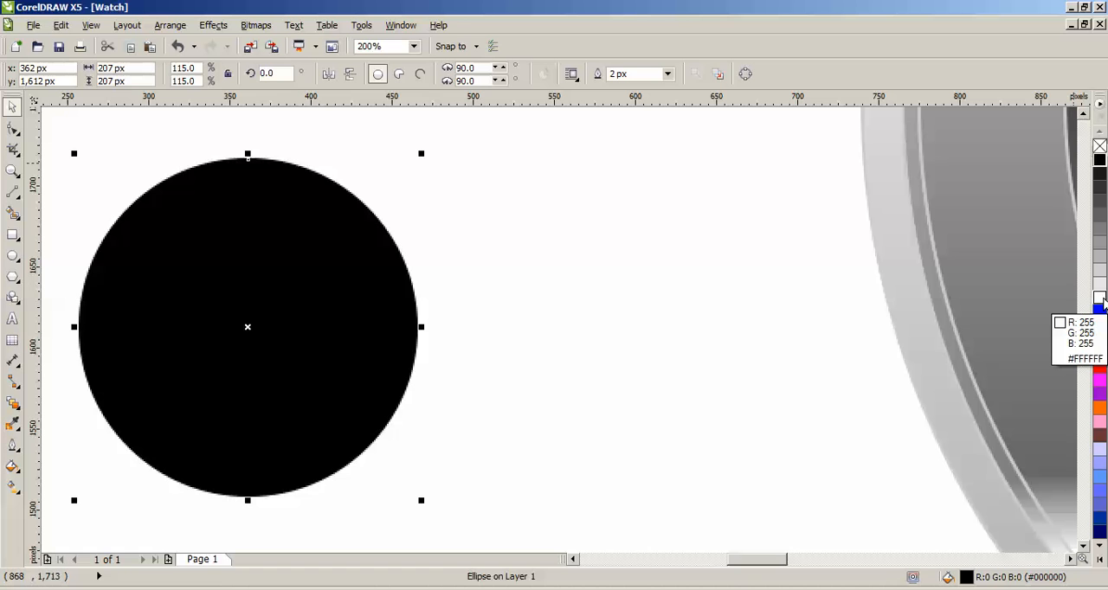
pyautogui.rightClick(1099, 299)
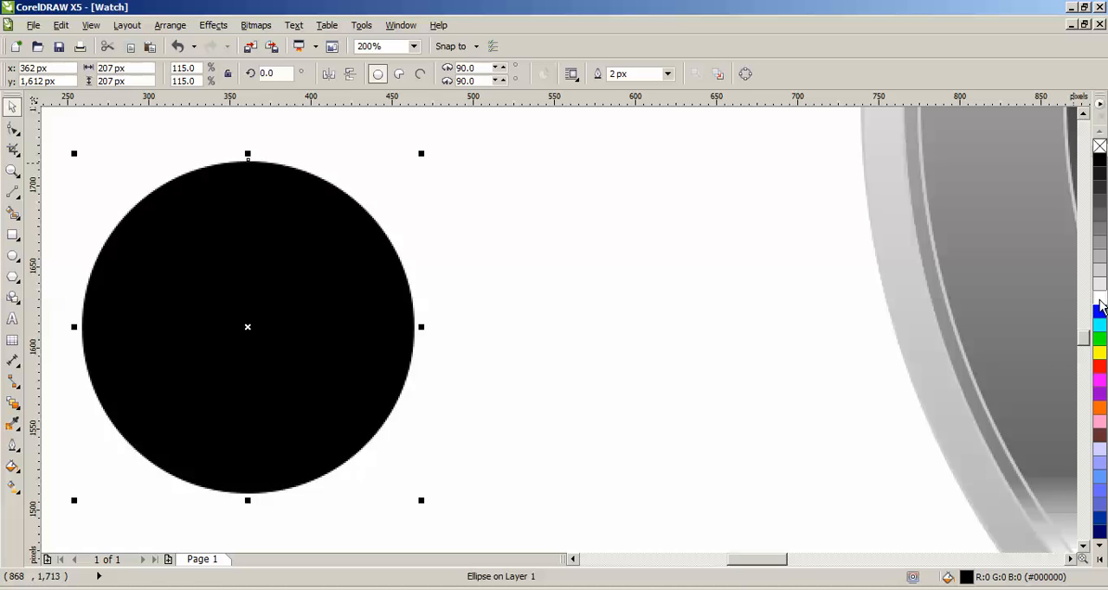
pyautogui.moveTo(270, 293); pyautogui.dragTo(396, 328)
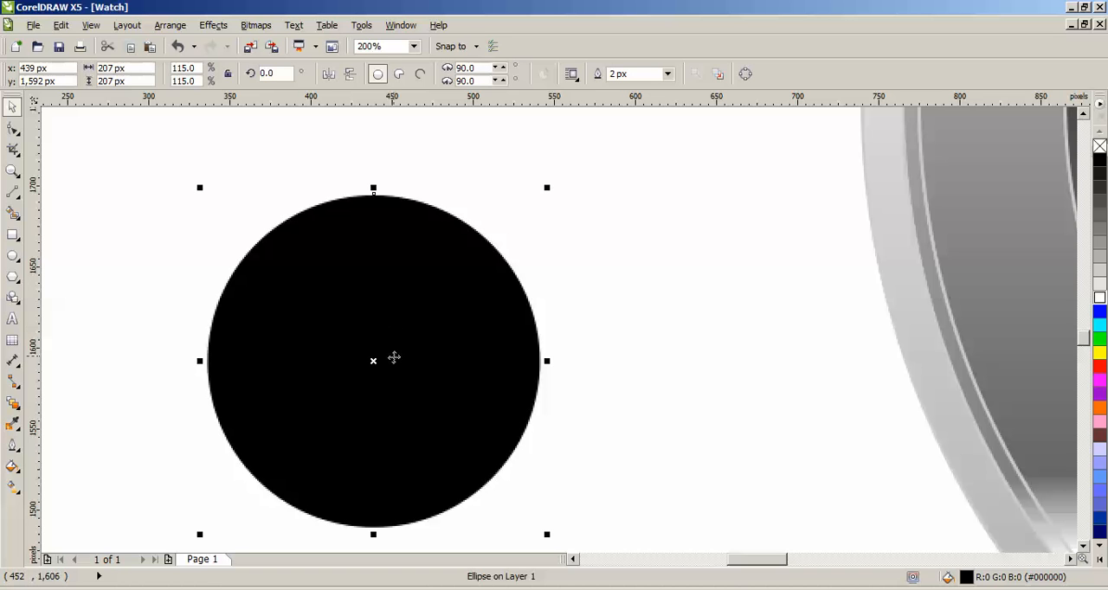
pyautogui.doubleClick(111, 68)
pyautogui.write('2')
pyautogui.press('Tab')
pyautogui.write('200')
pyautogui.press('Return')
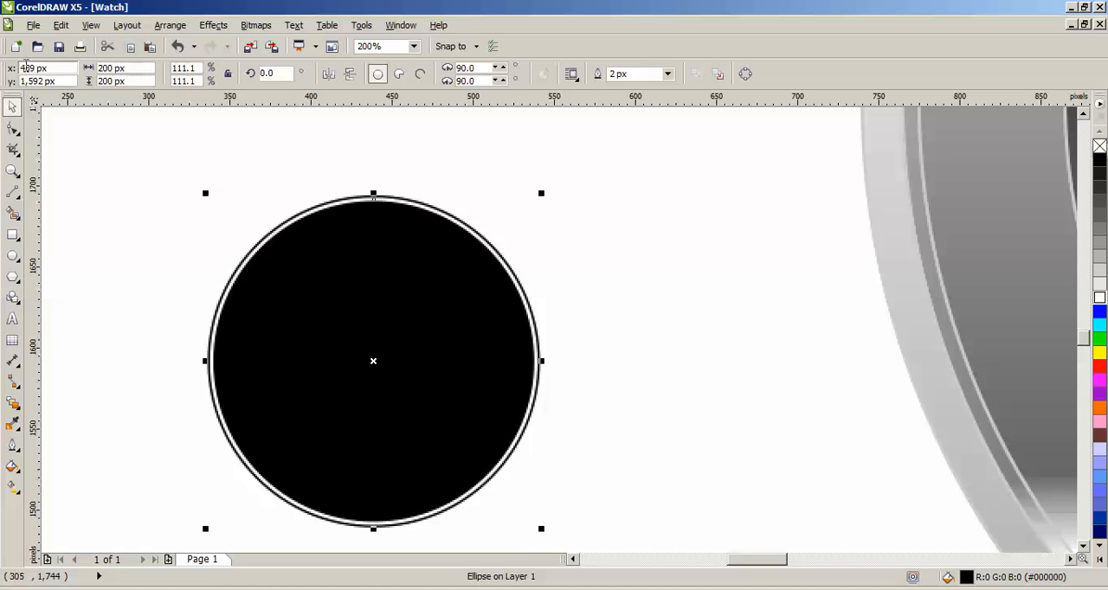
pyautogui.press('Escape')
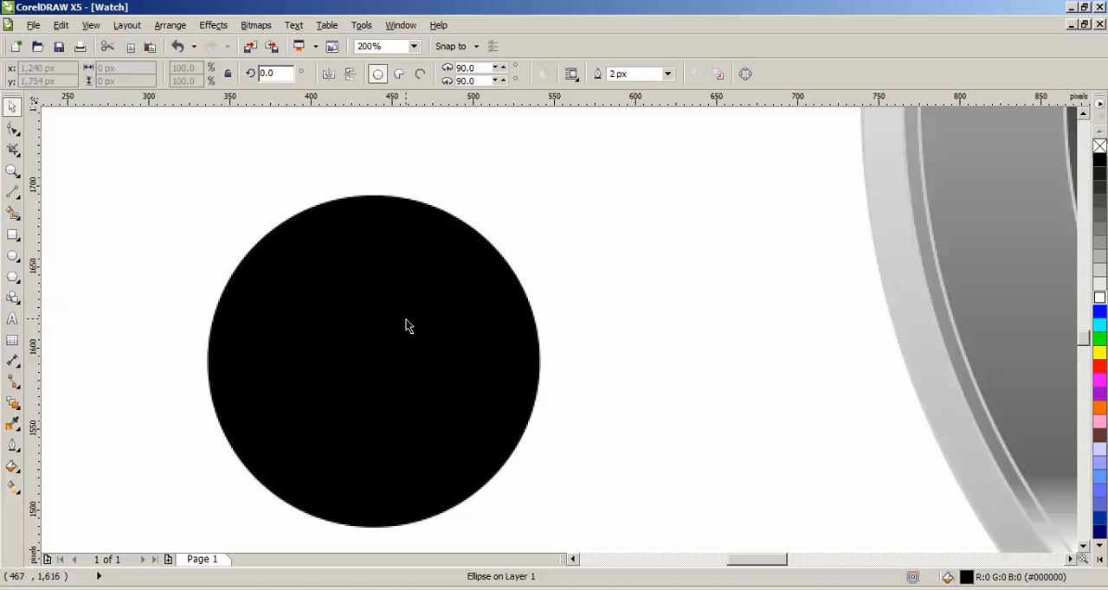
# Step: Set the black circle's width and height to 200 px
pyautogui.click(407, 325)
pyautogui.click(413, 314)
pyautogui.click(134, 67)
pyautogui.write('200')
pyautogui.press('Tab')
pyautogui.write('2')
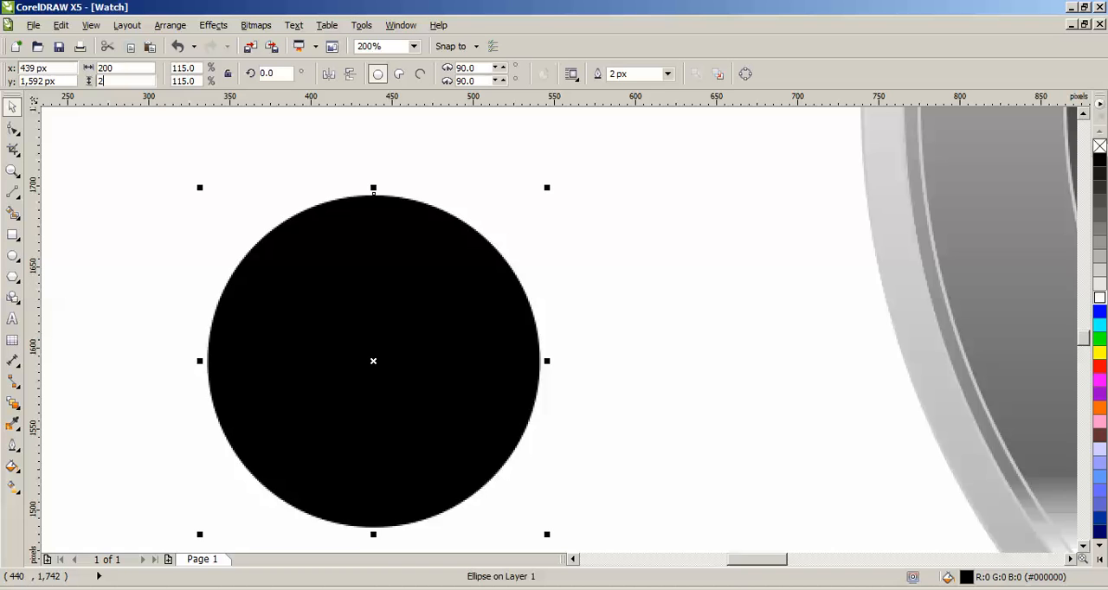
pyautogui.write('00')
pyautogui.press('Return')
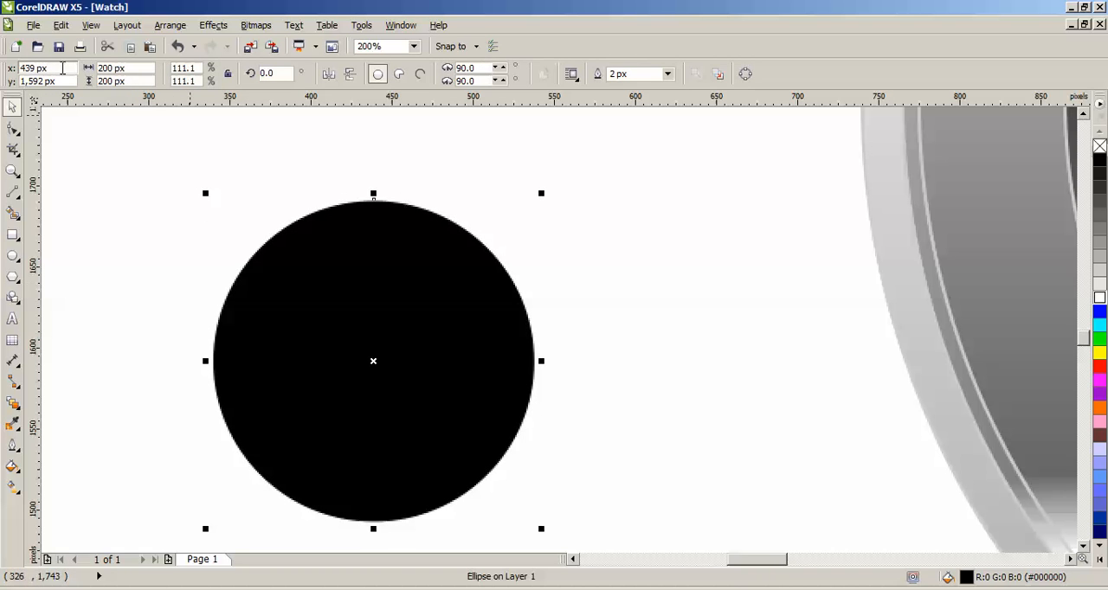
# Step: Duplicate the black circle in place and set the copy's size to 160 px, keeping both circles concentric
pyautogui.click(113, 69)
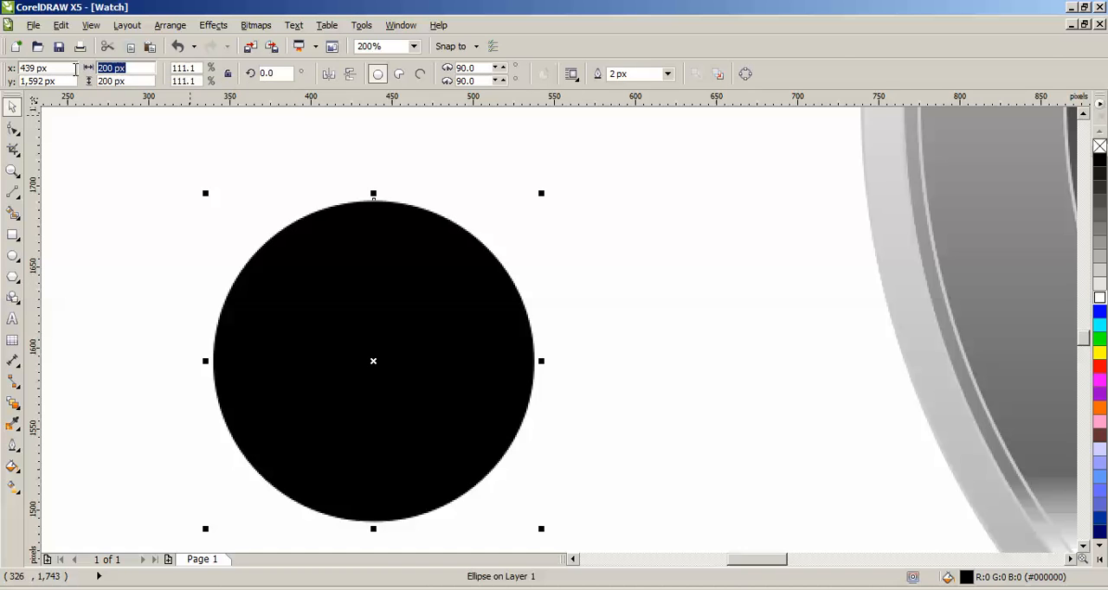
pyautogui.write('160')
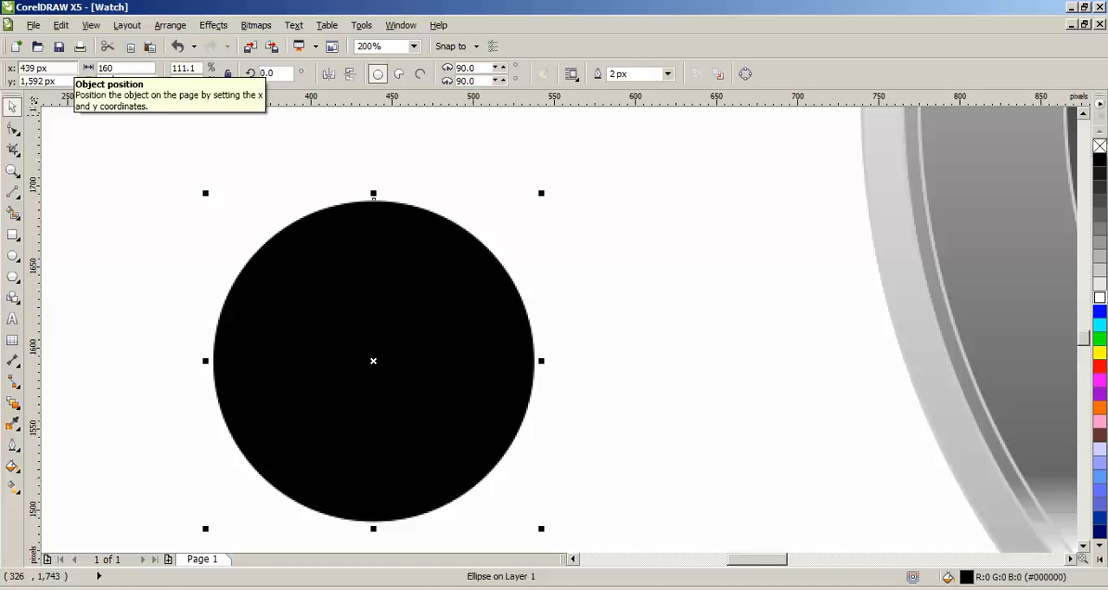
pyautogui.press('Return')
pyautogui.scroll(1, 398, 249)
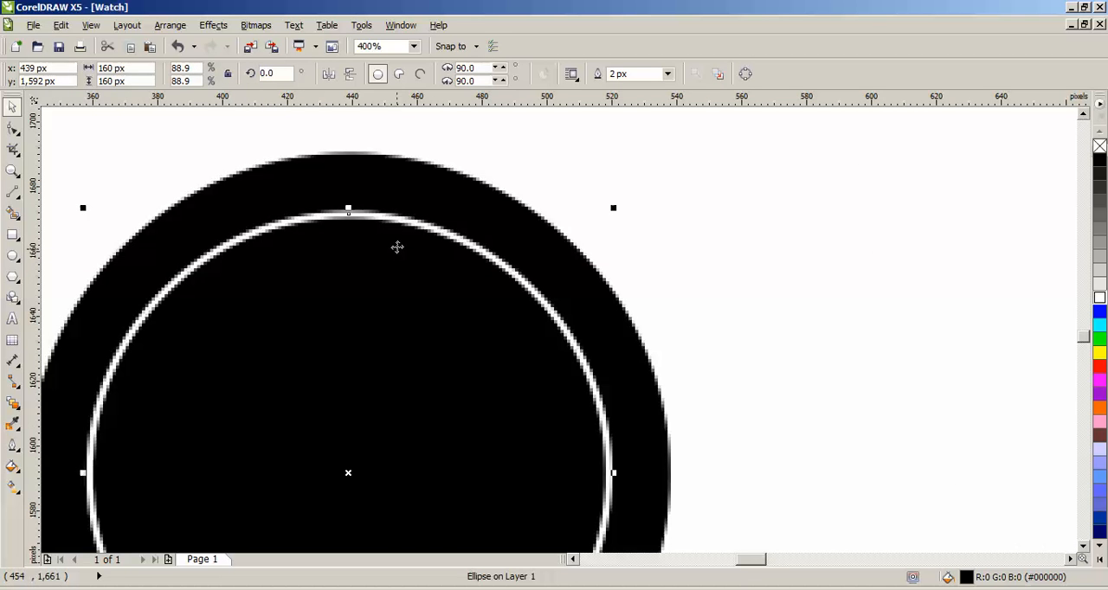
pyautogui.scroll(-1, 698, 265)
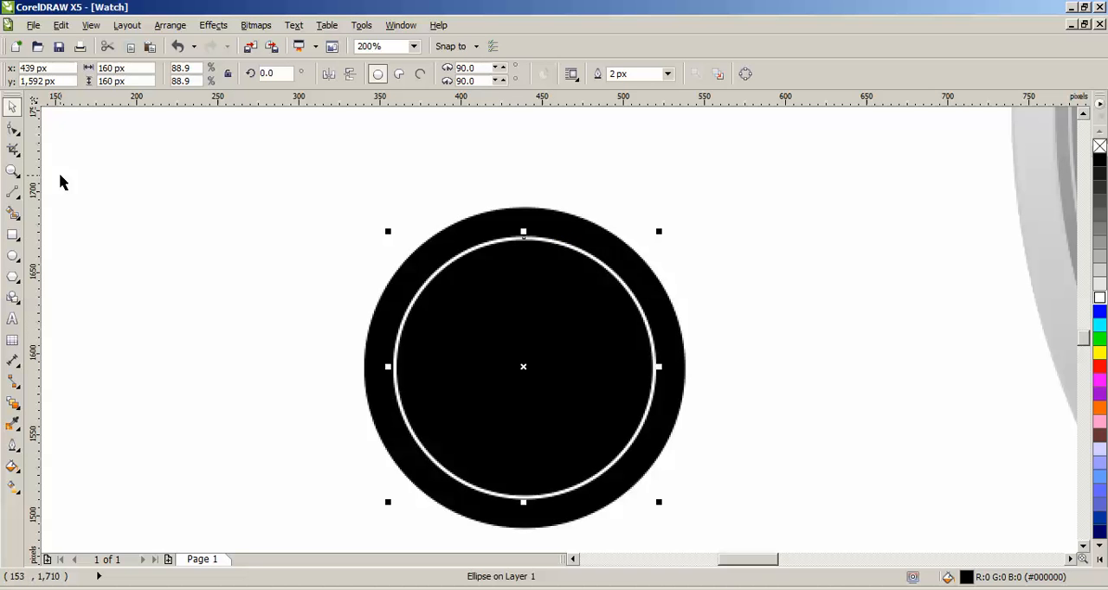
# Step: Draw a vertical tick line about 20 px long from the outer circle's top to the inner circle and outline it white
pyautogui.click(57, 222)
pyautogui.click(12, 191)
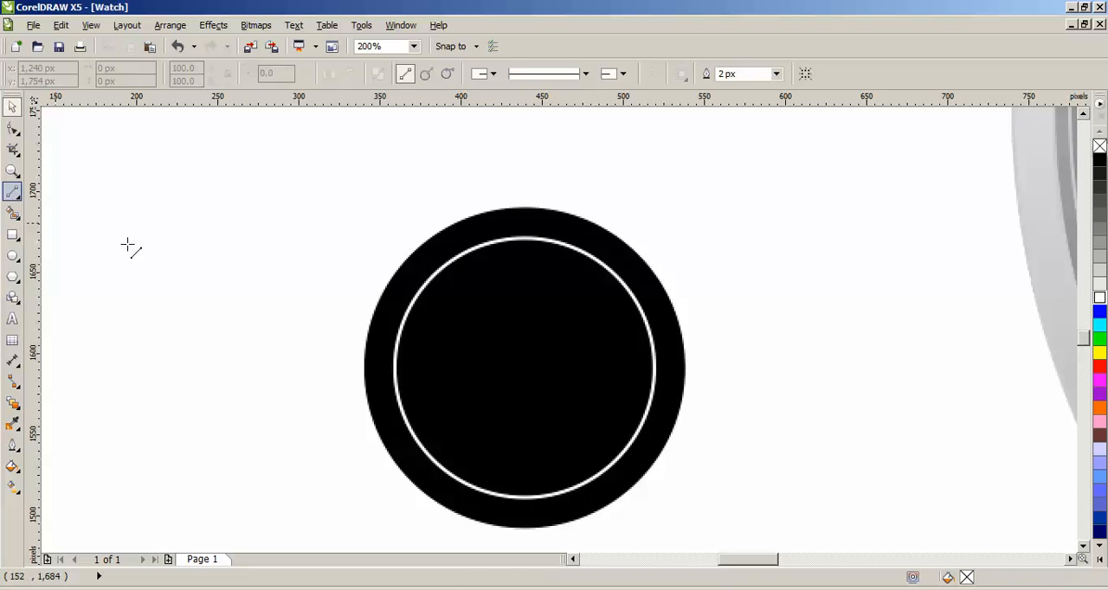
pyautogui.scroll(1, 550, 232)
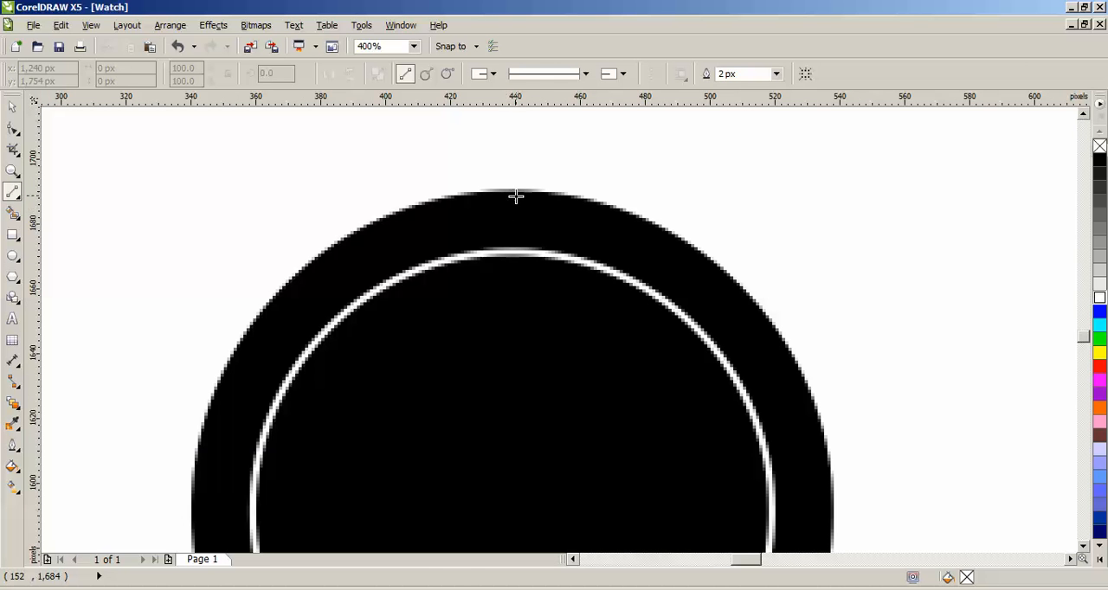
pyautogui.click(512, 206)
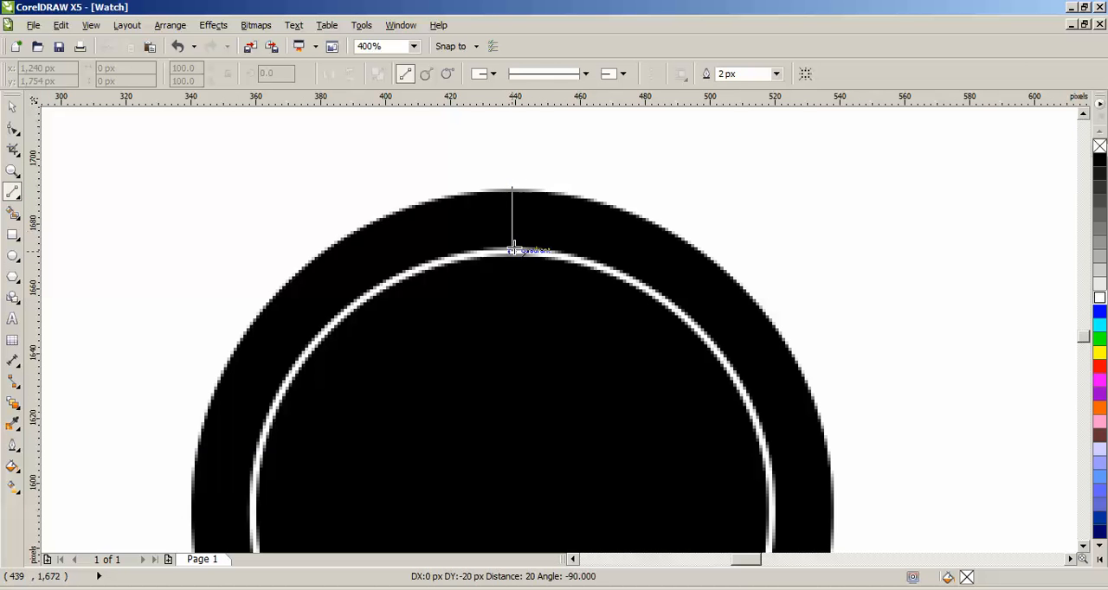
pyautogui.click(514, 250)
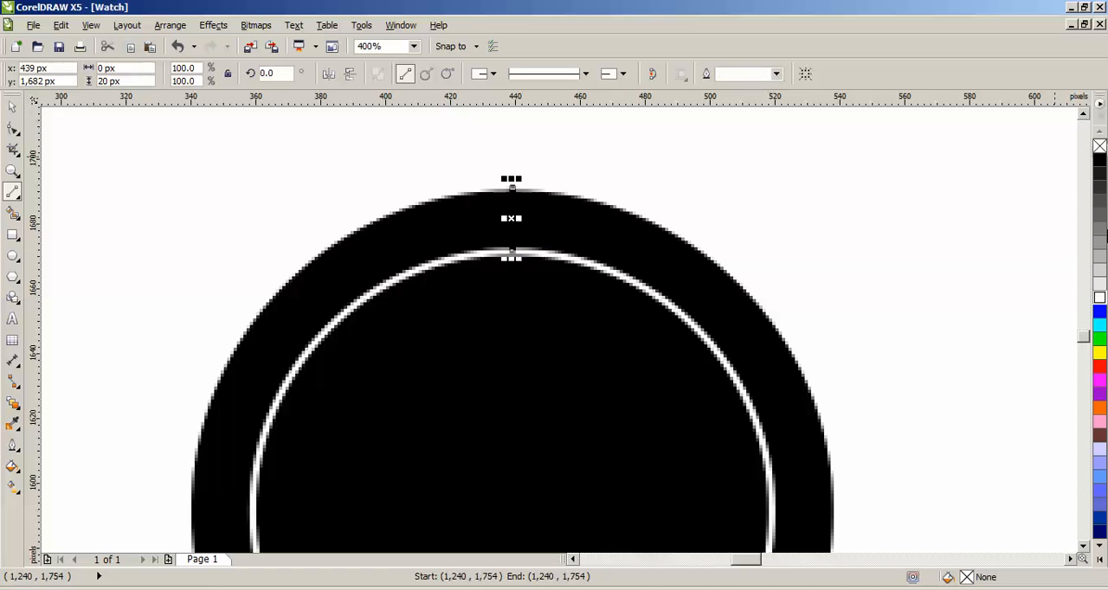
pyautogui.rightClick(1097, 301)
pyautogui.click(12, 108)
pyautogui.click(171, 165)
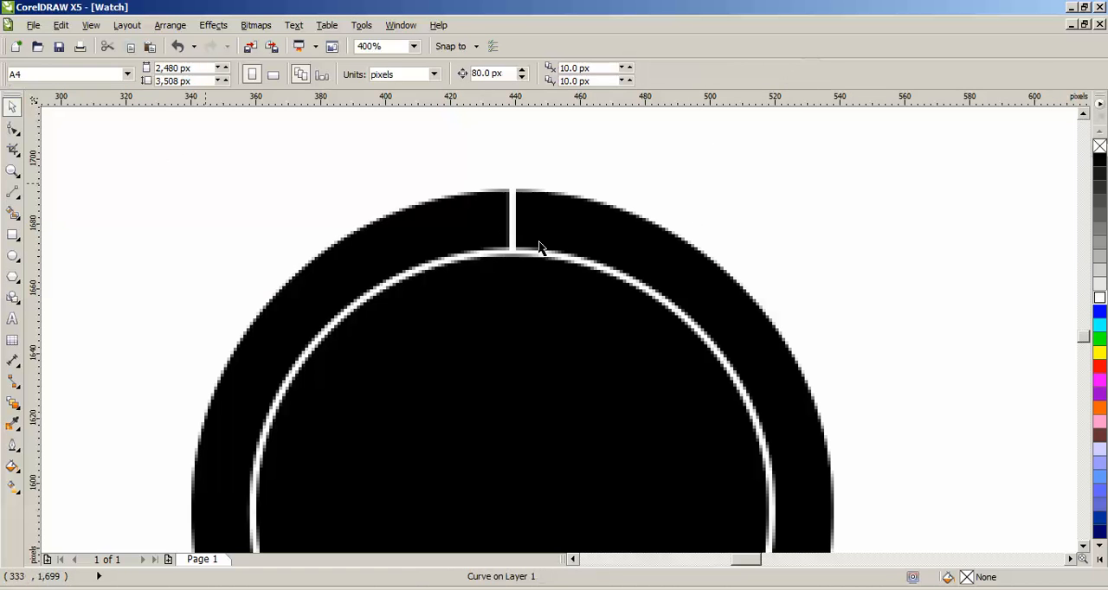
# Step: Copy both circles and the tick line together to the empty area on the side away from the watch
pyautogui.click(516, 227)
pyautogui.click(520, 217)
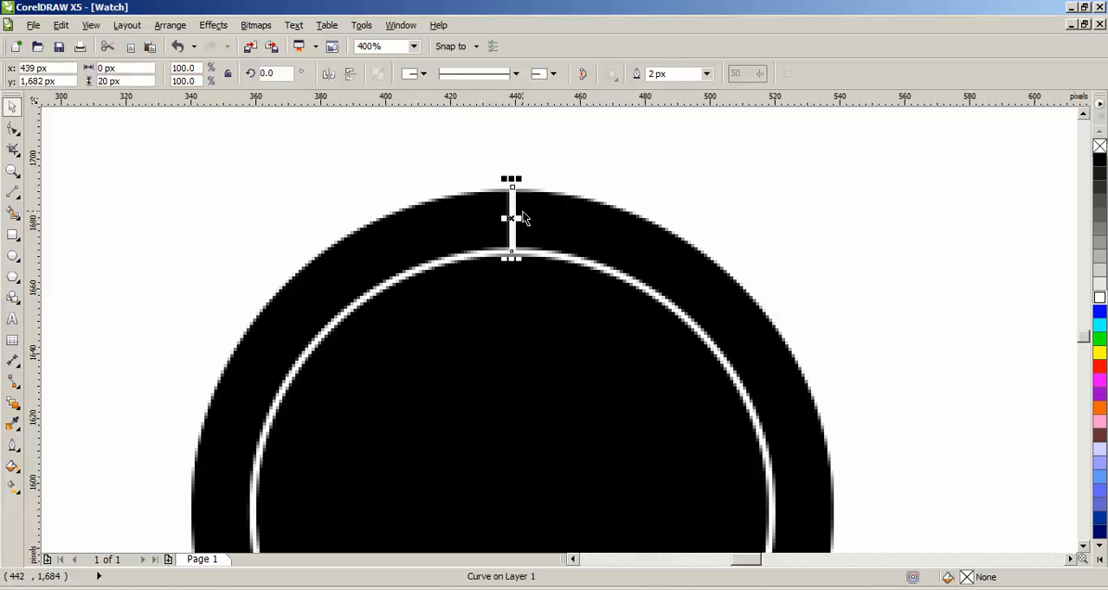
pyautogui.scroll(-2, 637, 166)
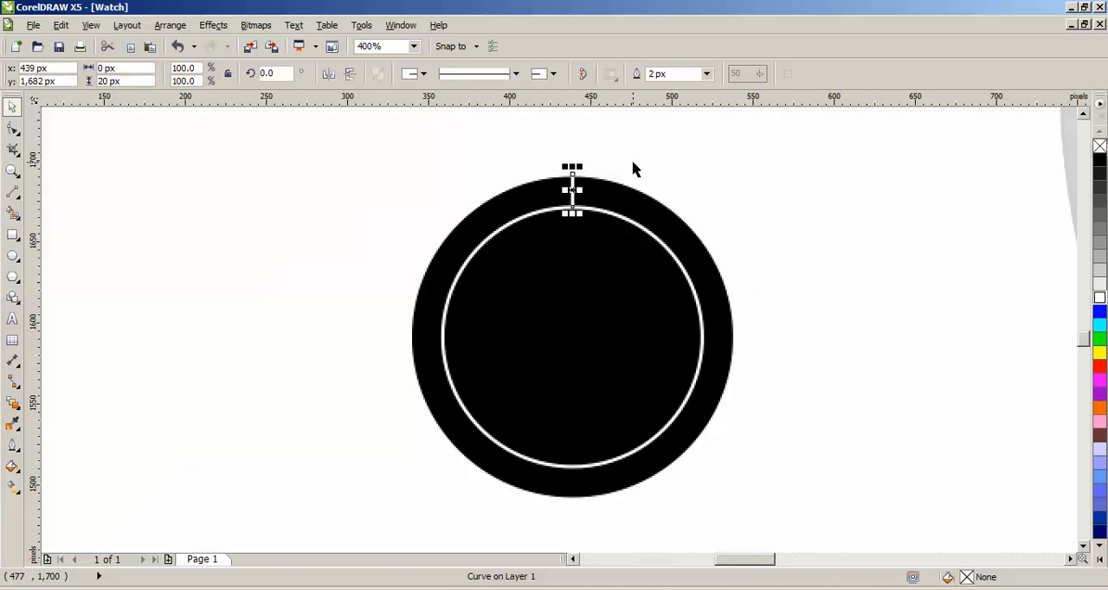
pyautogui.click(725, 196)
pyautogui.moveTo(350, 138); pyautogui.dragTo(818, 552)
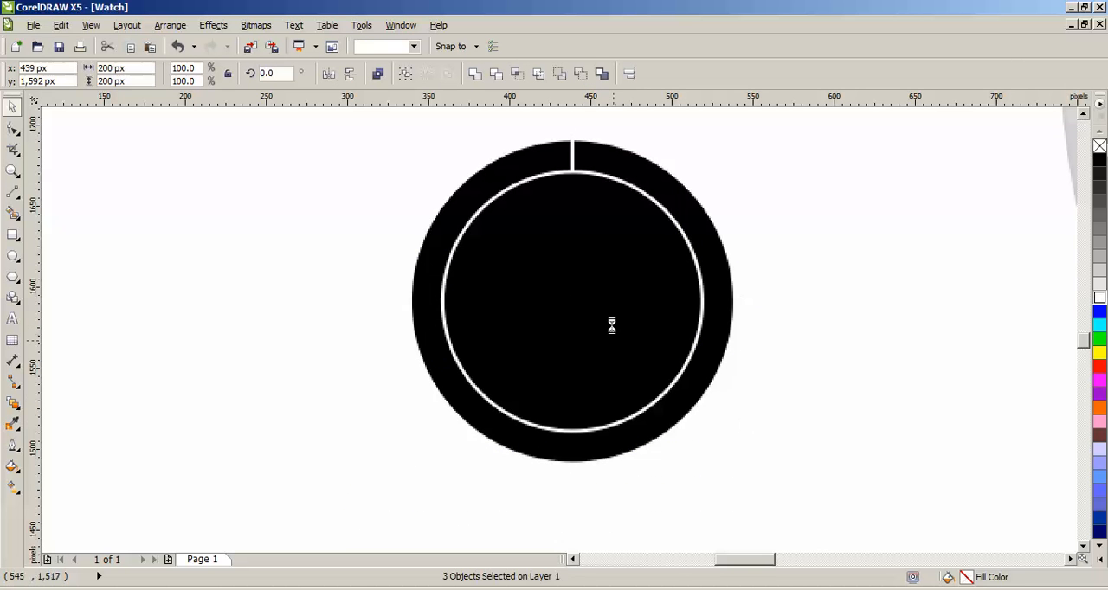
pyautogui.moveTo(616, 297); pyautogui.dragTo(259, 269)
pyautogui.click(840, 272)
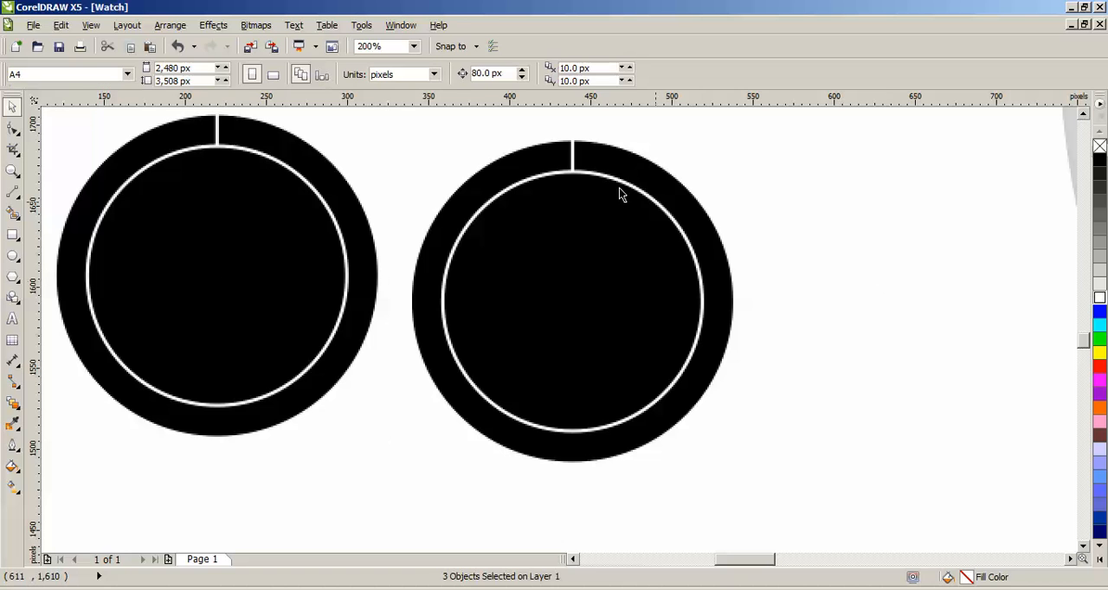
# Step: Move the original tick line's rotation center to the center of its circles and open the Rotate transformation
pyautogui.click(573, 154)
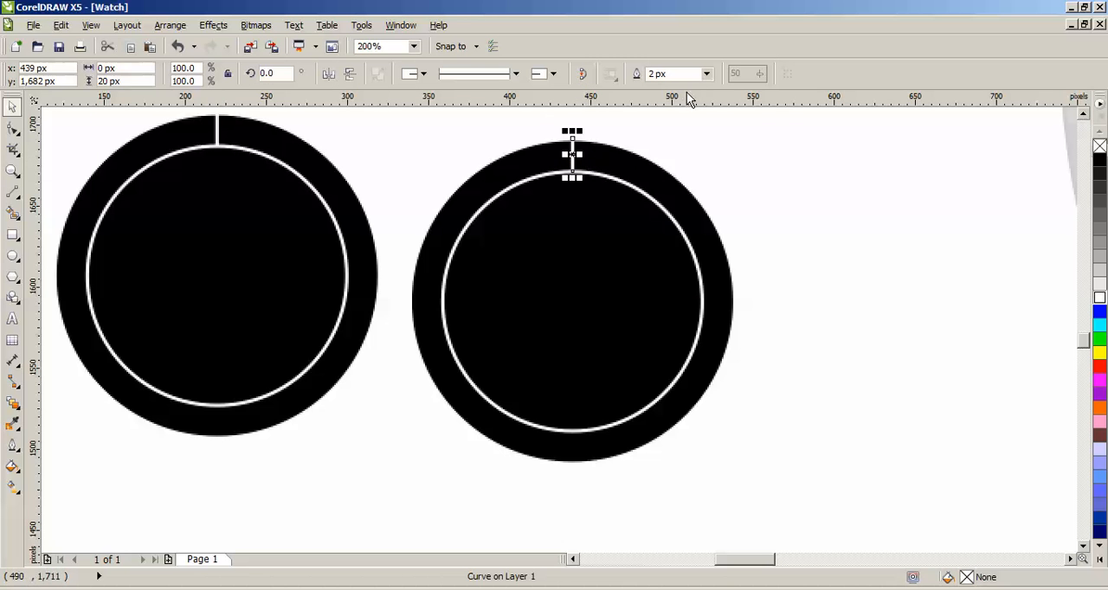
pyautogui.click(573, 155)
pyautogui.scroll(1, 574, 154)
pyautogui.scroll(-1, 573, 154)
pyautogui.moveTo(573, 155)
pyautogui.mouseDown()
pyautogui.moveTo(564, 242)
pyautogui.moveTo(572, 300)
pyautogui.mouseUp()
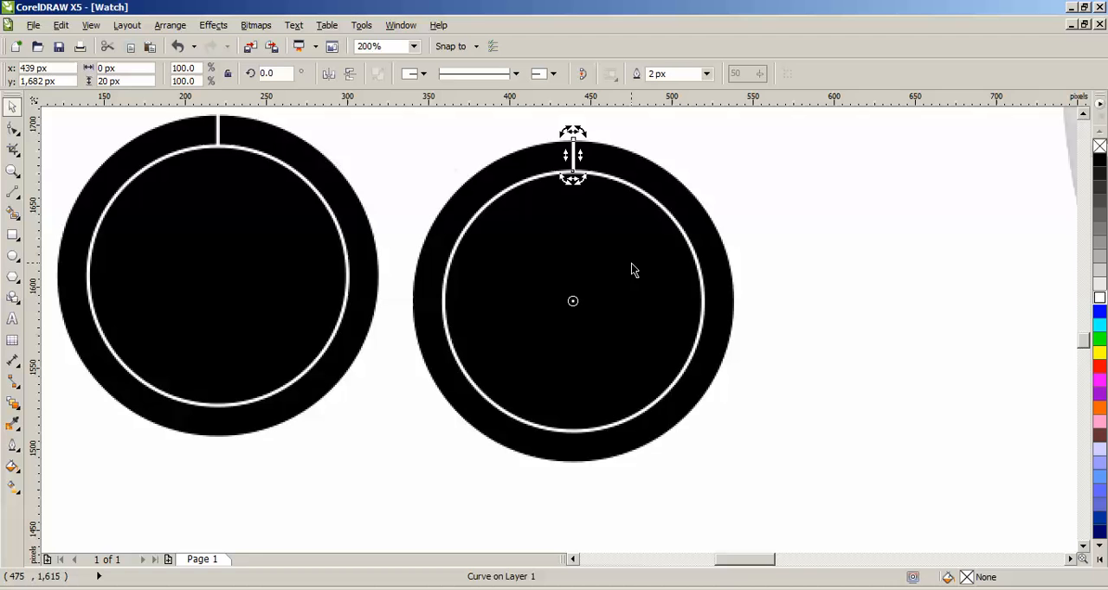
pyautogui.click(170, 25)
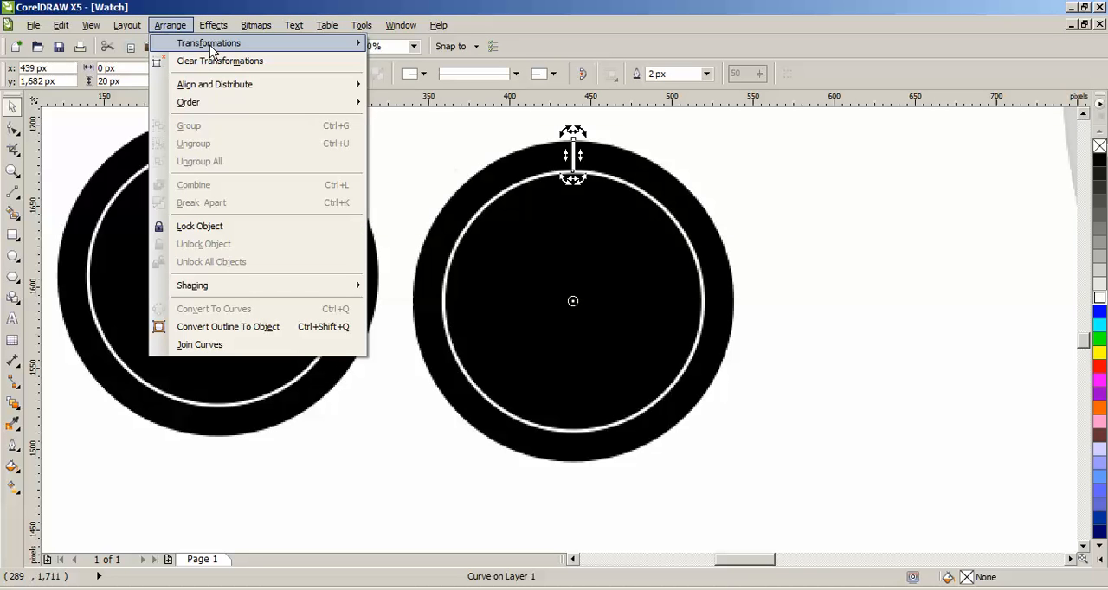
pyautogui.moveTo(213, 45)
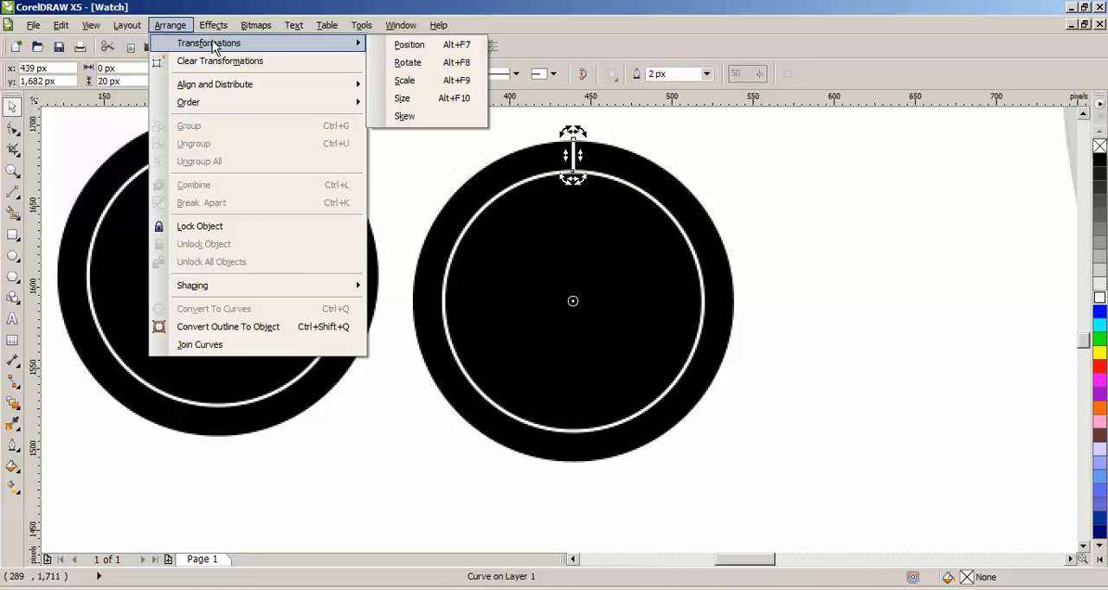
pyautogui.click(412, 67)
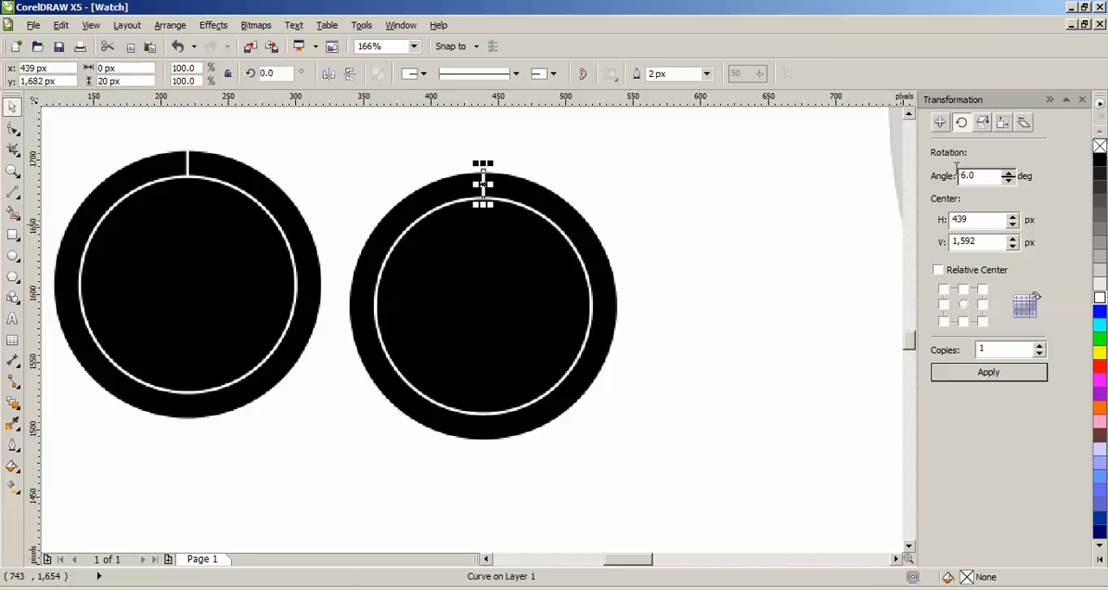
# Step: Repeat the tick line around the full ring as rotated copies spaced 30 degrees apart
pyautogui.write('30')
pyautogui.click(984, 374)
pyautogui.click(984, 374)
pyautogui.click(985, 374)
pyautogui.click(985, 374)
pyautogui.click(984, 374)
pyautogui.click(984, 374)
pyautogui.click(985, 374)
pyautogui.click(984, 374)
pyautogui.click(984, 374)
pyautogui.click(984, 374)
pyautogui.click(984, 374)
pyautogui.click(690, 279)
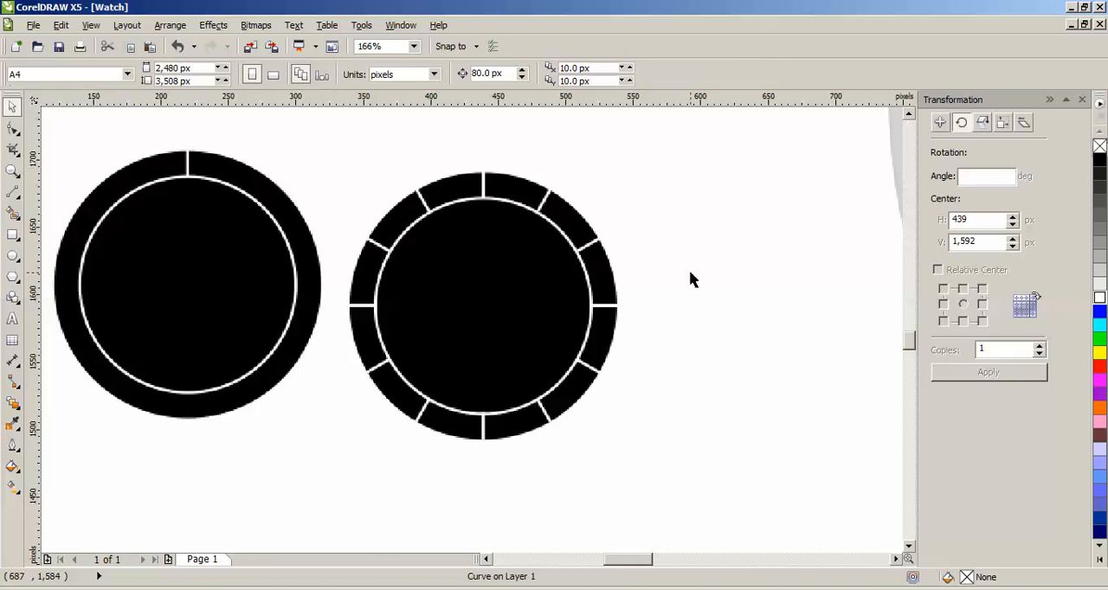
# Step: Group the finished twelve-tick dial and move it closer to the watch
pyautogui.moveTo(303, 123); pyautogui.dragTo(720, 490)
pyautogui.click(169, 25)
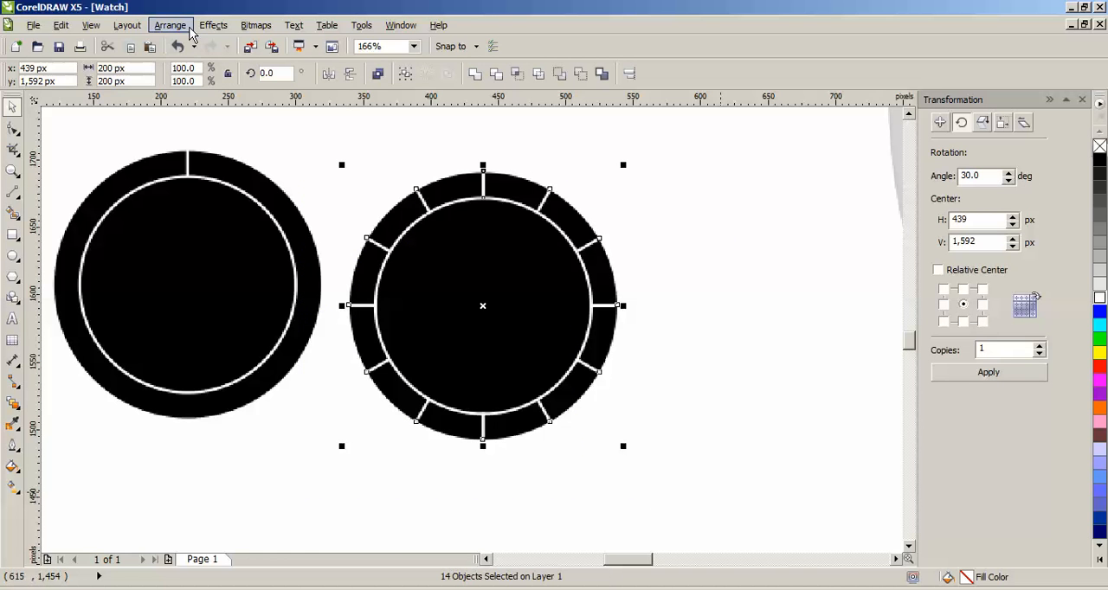
pyautogui.click(213, 129)
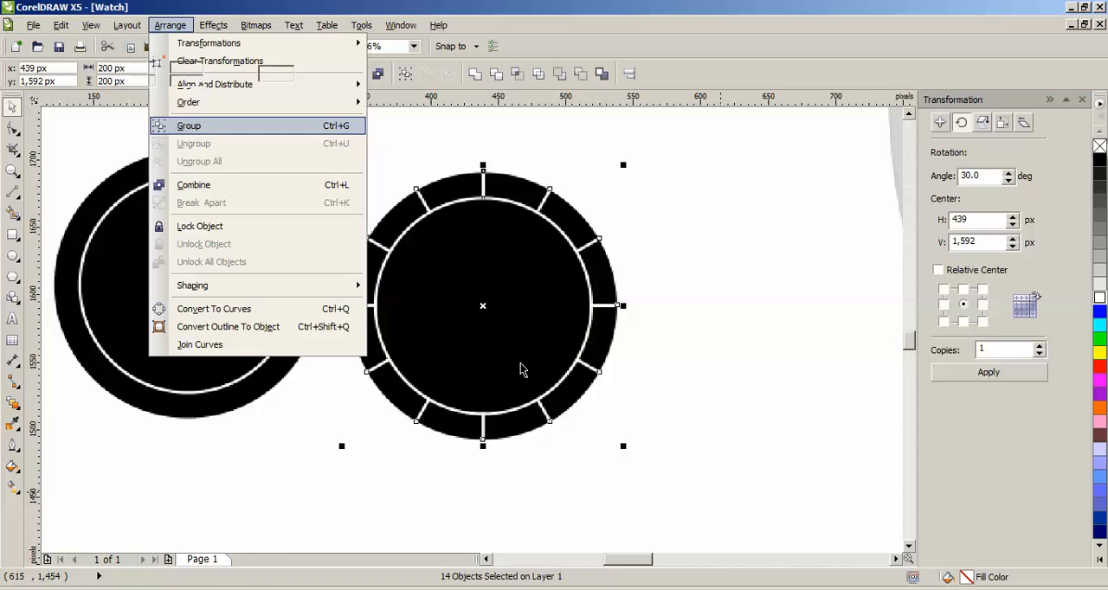
pyautogui.moveTo(504, 292); pyautogui.dragTo(720, 320)
pyautogui.click(413, 299)
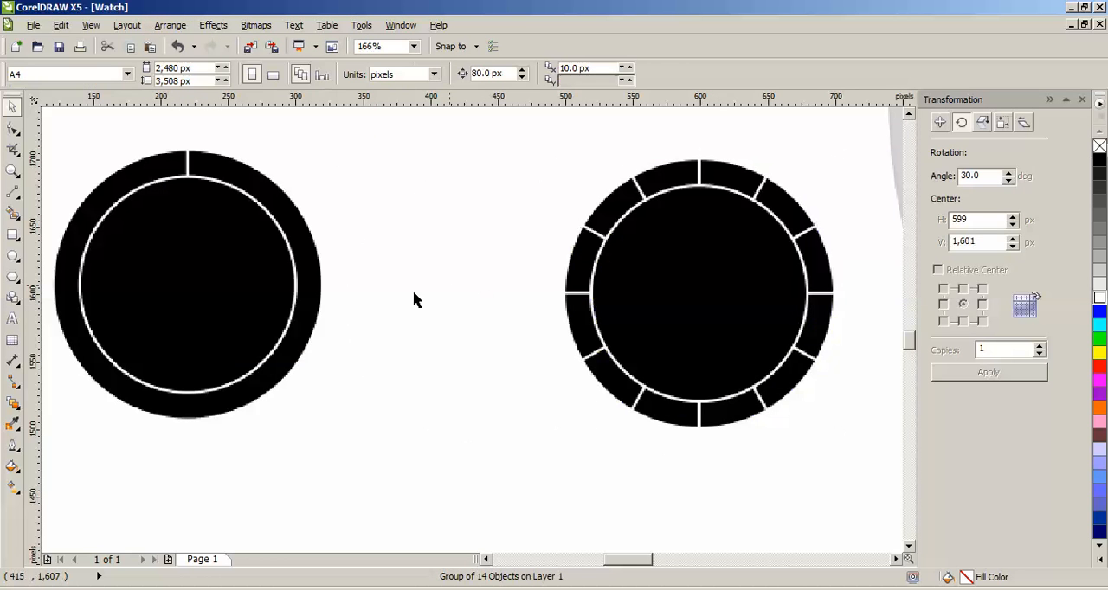
# Step: Set the other dial's tick line to 1 px outline width and its rotation angle to 6 degrees
pyautogui.moveTo(614, 562); pyautogui.dragTo(604, 562)
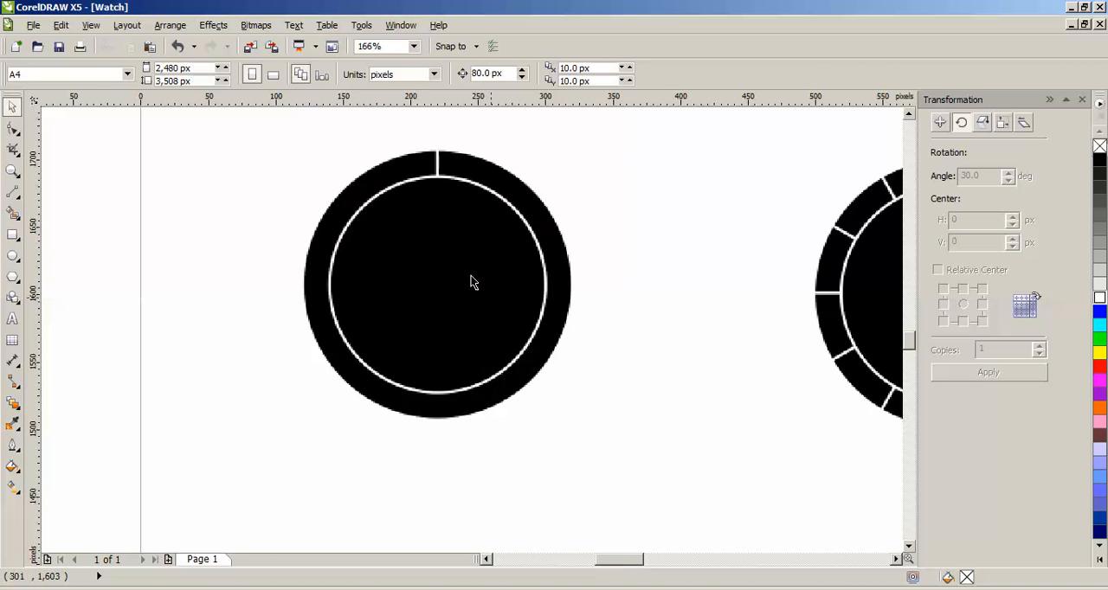
pyautogui.click(439, 166)
pyautogui.click(439, 167)
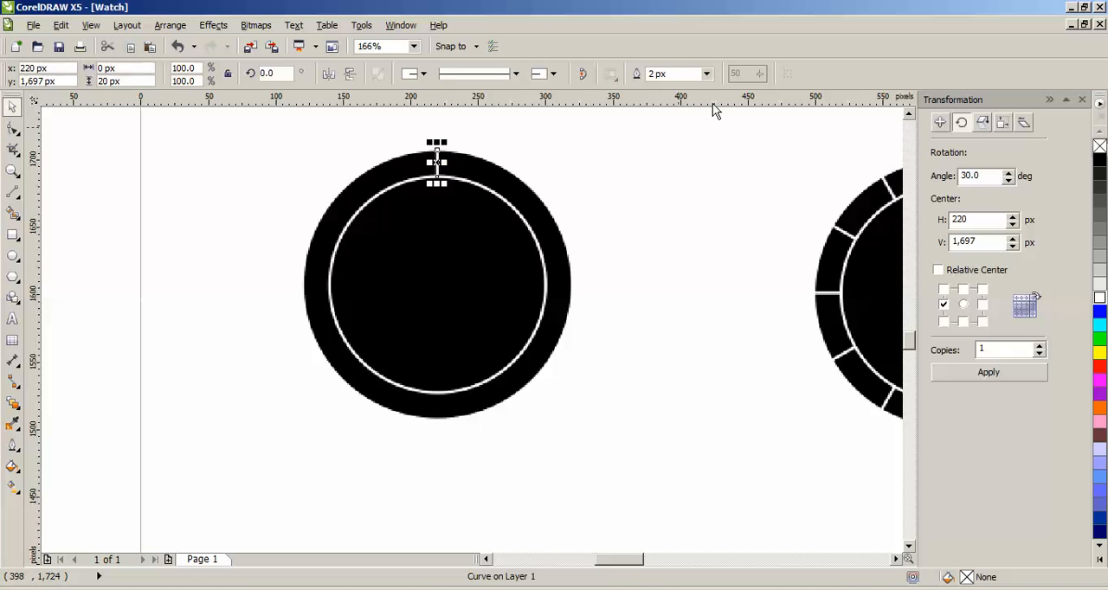
pyautogui.click(707, 75)
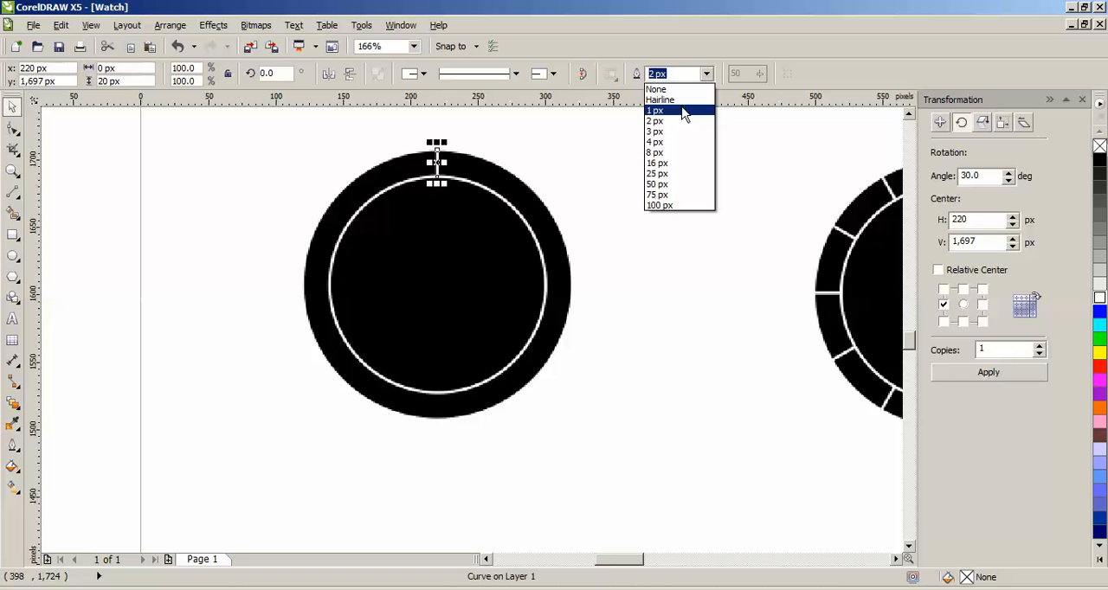
pyautogui.click(686, 111)
pyautogui.moveTo(992, 175); pyautogui.dragTo(935, 177)
pyautogui.write('6')
pyautogui.click(1010, 374)
pyautogui.click(1013, 379)
pyautogui.hotkey('ctrl', 'z')
pyautogui.hotkey('ctrl', 'z')
pyautogui.hotkey('ctrl', 'z')
pyautogui.hotkey('ctrl', 'z')
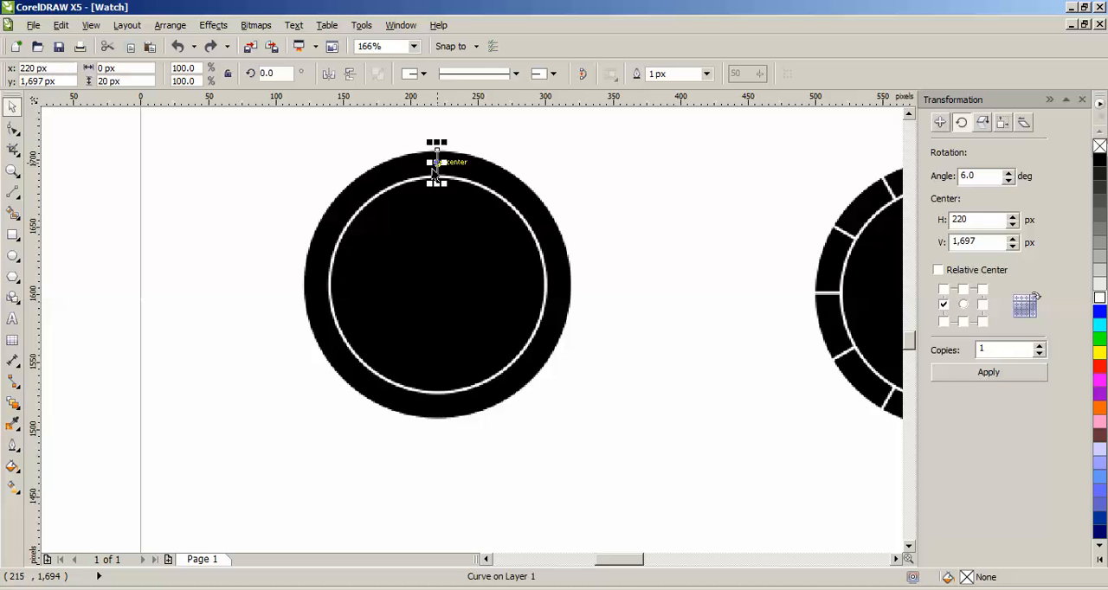
# Step: Keep the tick line's width at 1 px and move its rotation center to the center of the circles
pyautogui.scroll(3, 495, 154)
pyautogui.click(706, 74)
pyautogui.click(698, 114)
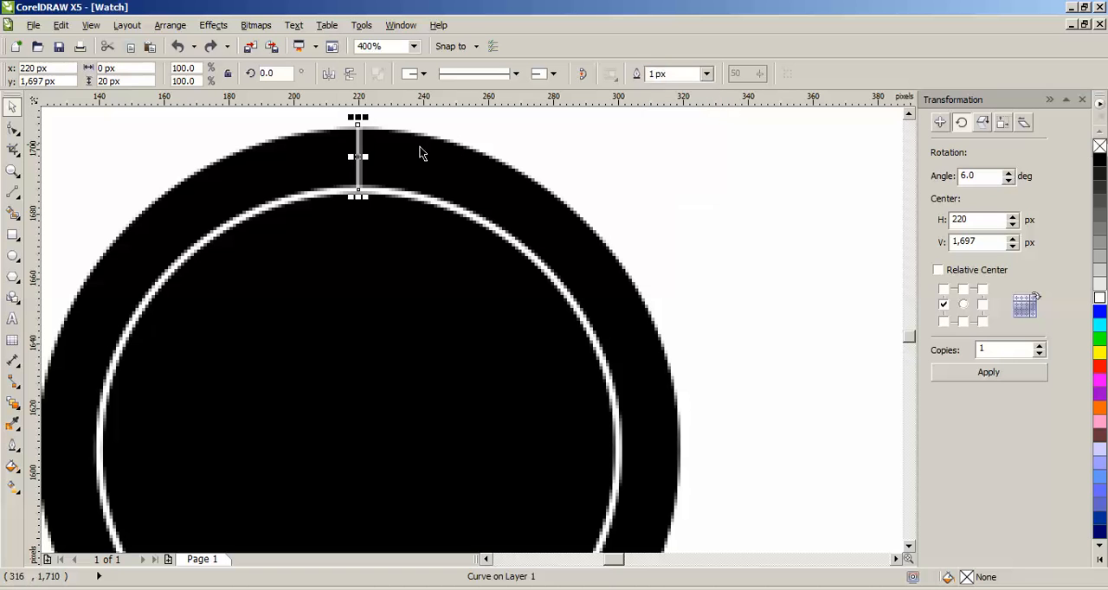
pyautogui.click(358, 157)
pyautogui.moveTo(358, 298)
pyautogui.mouseDown()
pyautogui.moveTo(349, 467)
pyautogui.moveTo(359, 449)
pyautogui.mouseUp()
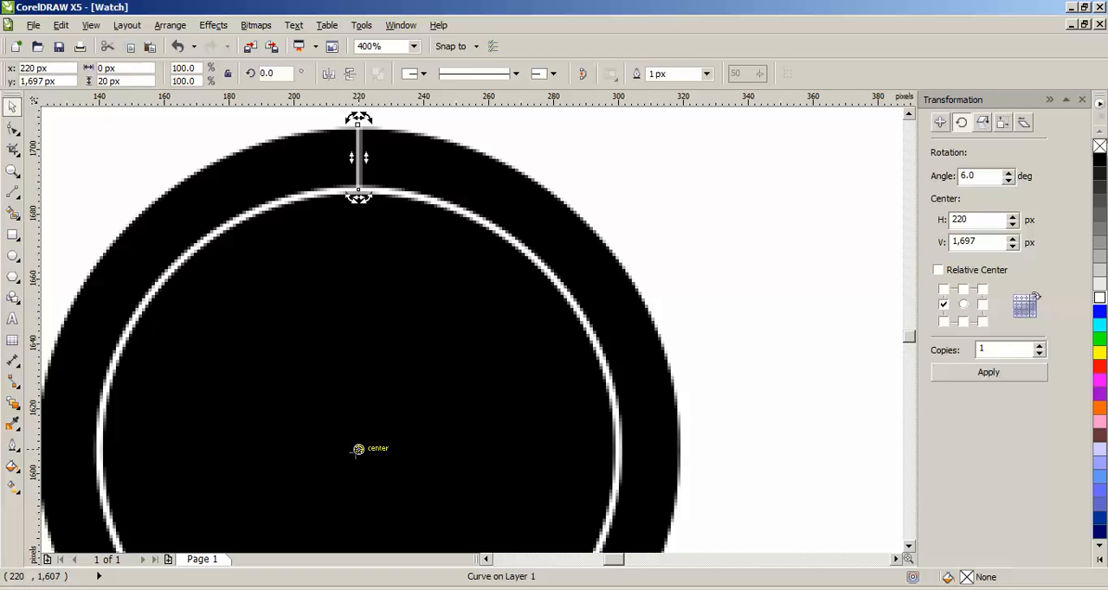
# Step: Repeat the thin tick line around the entire ring as rotated copies spaced 6 degrees apart
pyautogui.click(988, 373)
pyautogui.click(988, 374)
pyautogui.click(988, 373)
pyautogui.click(988, 373)
pyautogui.click(988, 373)
pyautogui.click(988, 373)
pyautogui.click(988, 373)
pyautogui.click(987, 373)
pyautogui.click(987, 373)
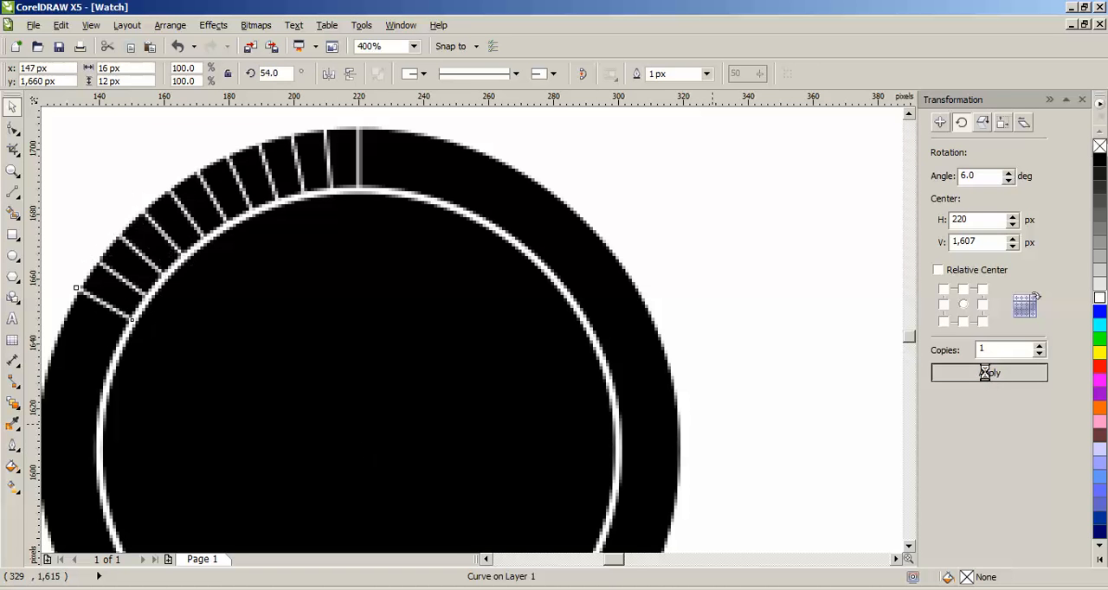
pyautogui.click(987, 373)
pyautogui.click(987, 373)
pyautogui.click(987, 373)
pyautogui.click(987, 373)
pyautogui.click(987, 373)
pyautogui.click(987, 373)
pyautogui.click(987, 373)
pyautogui.click(987, 374)
pyautogui.click(987, 373)
pyautogui.click(987, 373)
pyautogui.click(987, 373)
pyautogui.click(987, 373)
pyautogui.click(987, 373)
pyautogui.click(987, 374)
pyautogui.click(988, 373)
pyautogui.click(988, 374)
pyautogui.click(988, 373)
pyautogui.click(988, 374)
pyautogui.click(988, 373)
pyautogui.click(988, 373)
pyautogui.click(988, 373)
pyautogui.click(988, 373)
pyautogui.click(988, 373)
pyautogui.click(988, 373)
pyautogui.click(987, 373)
pyautogui.click(988, 374)
pyautogui.click(987, 373)
pyautogui.click(987, 373)
pyautogui.click(987, 373)
pyautogui.click(987, 373)
pyautogui.click(986, 373)
pyautogui.click(986, 374)
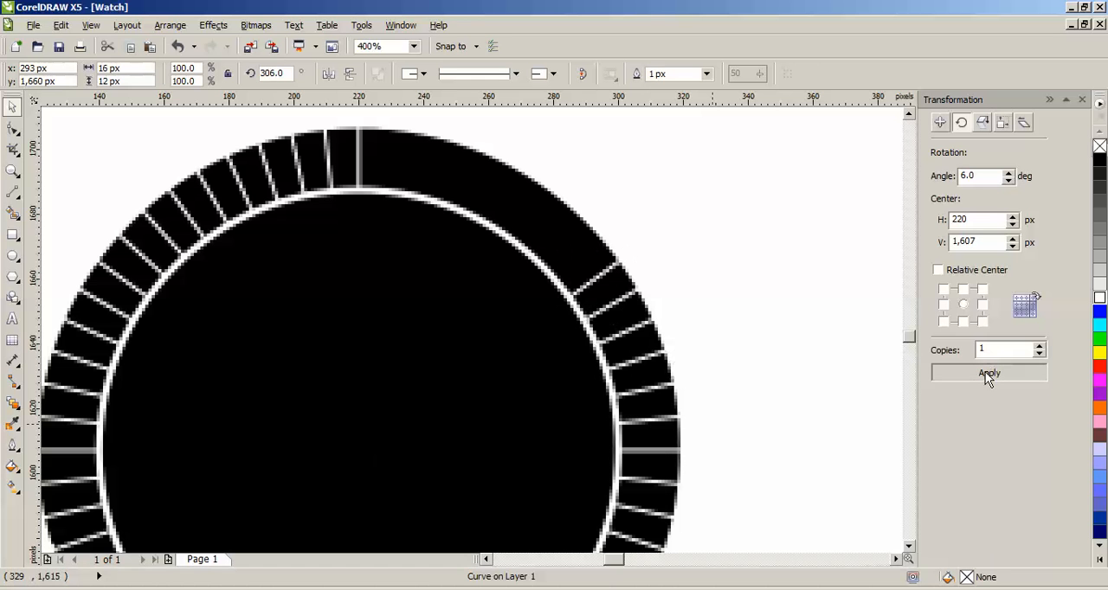
pyautogui.click(987, 374)
pyautogui.click(986, 374)
pyautogui.click(986, 374)
pyautogui.click(986, 373)
pyautogui.click(987, 373)
pyautogui.click(987, 373)
pyautogui.click(986, 373)
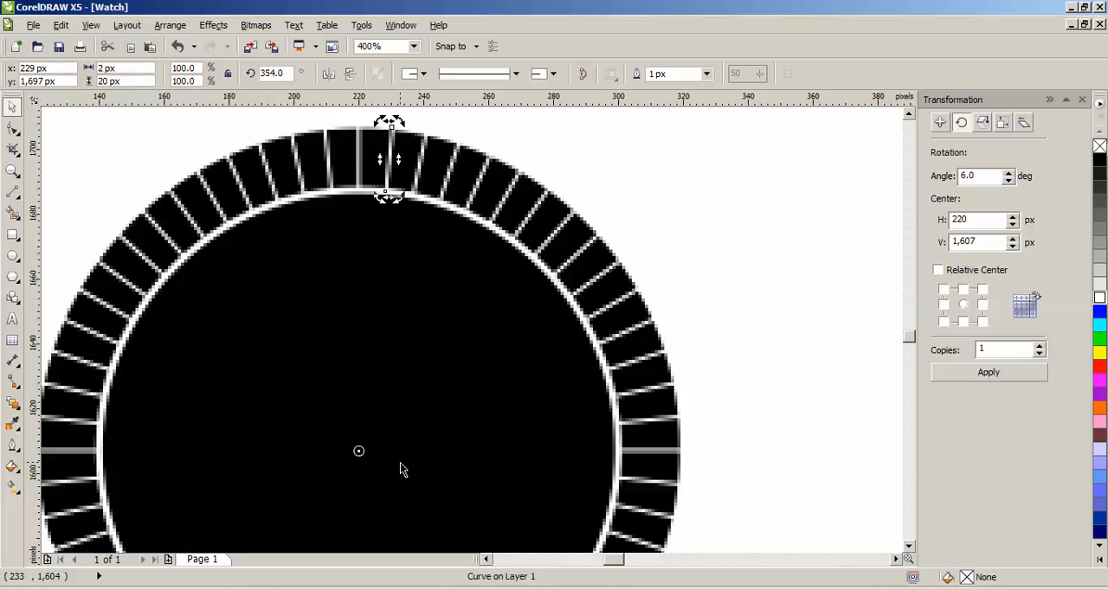
# Step: Group all the circles and tick lines of the dial with 6-degree ticks
pyautogui.scroll(-2, 401, 468)
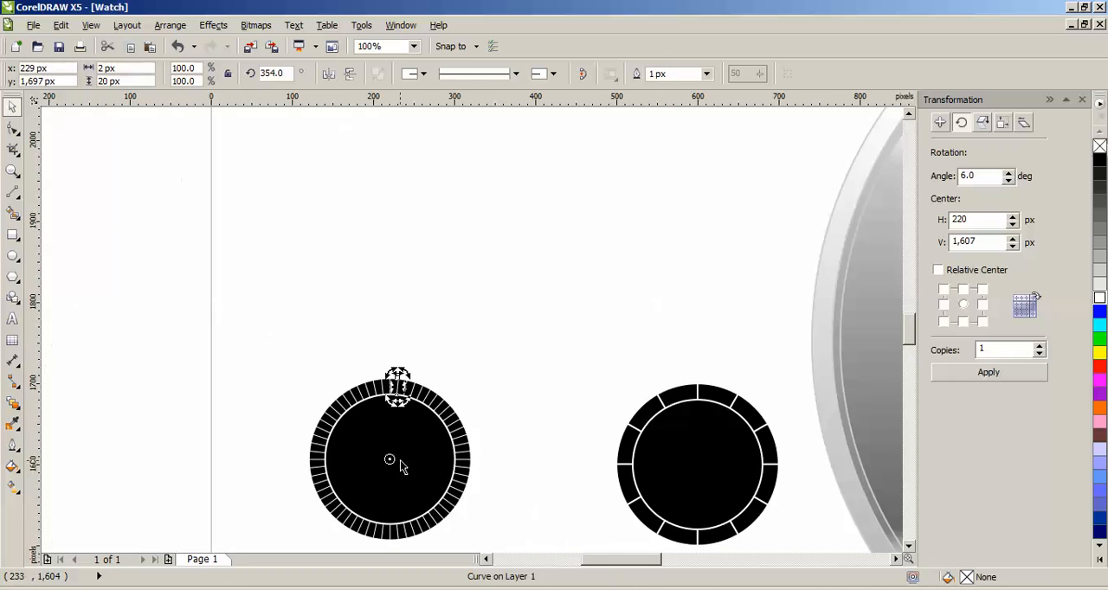
pyautogui.click(227, 234)
pyautogui.moveTo(264, 335); pyautogui.dragTo(533, 547)
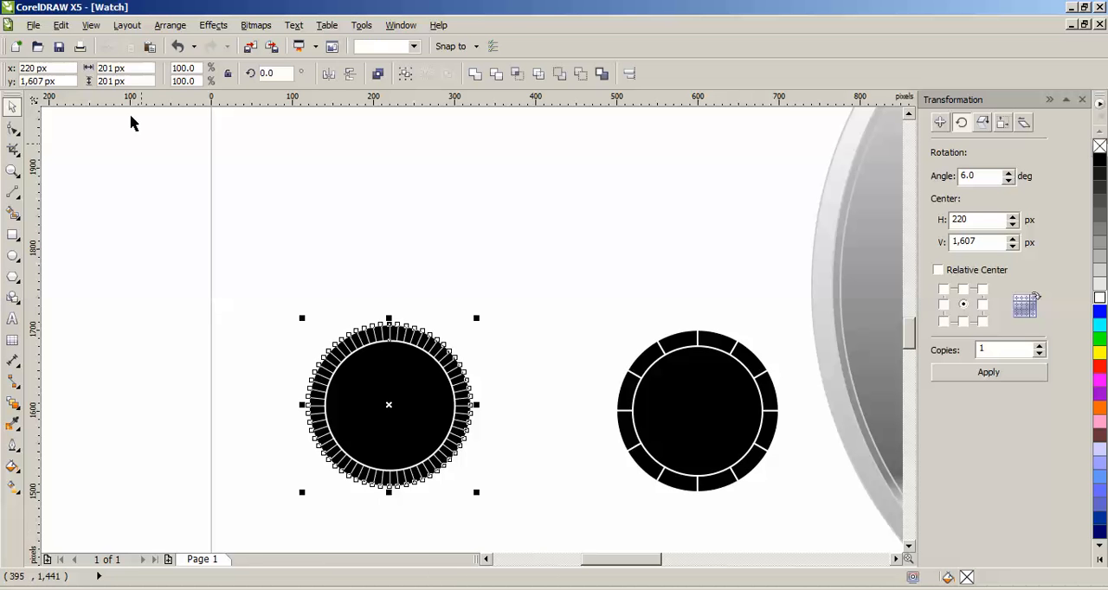
pyautogui.click(170, 25)
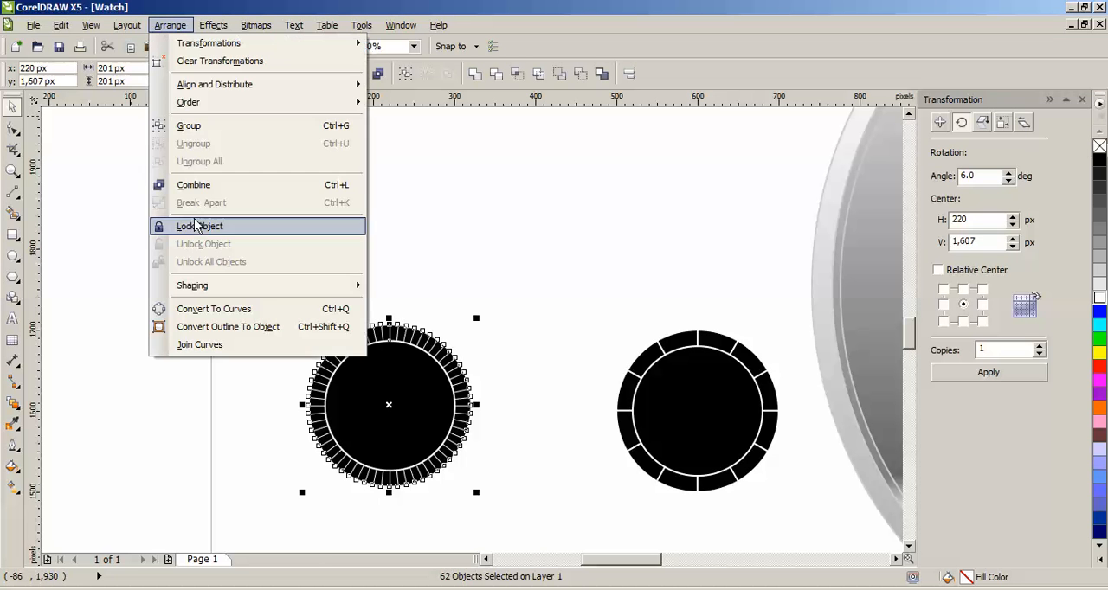
pyautogui.click(208, 127)
pyautogui.click(563, 377)
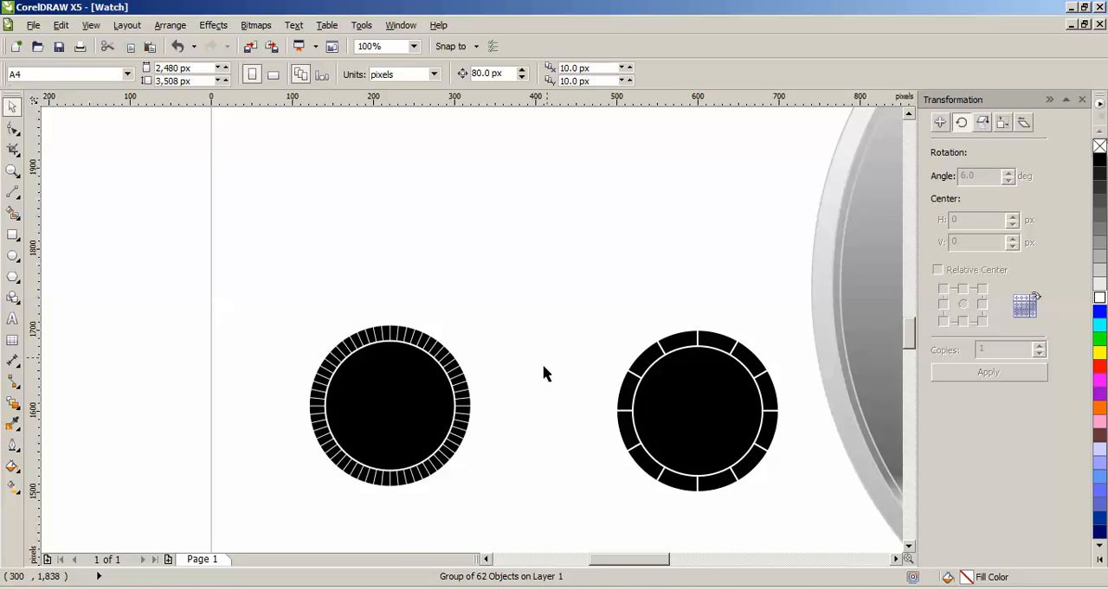
# Step: Center the twelve-tick dial on the page and move it slightly below and left of the watch face's center, to about X 1,172, Y 1,681 px
pyautogui.scroll(-2, 638, 383)
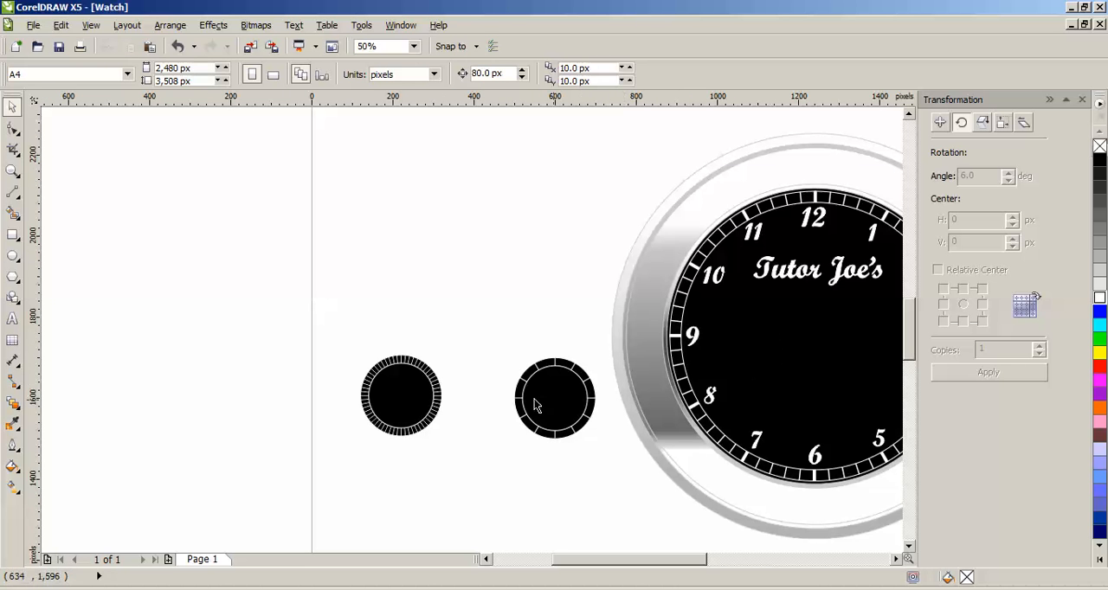
pyautogui.click(554, 395)
pyautogui.click(552, 396)
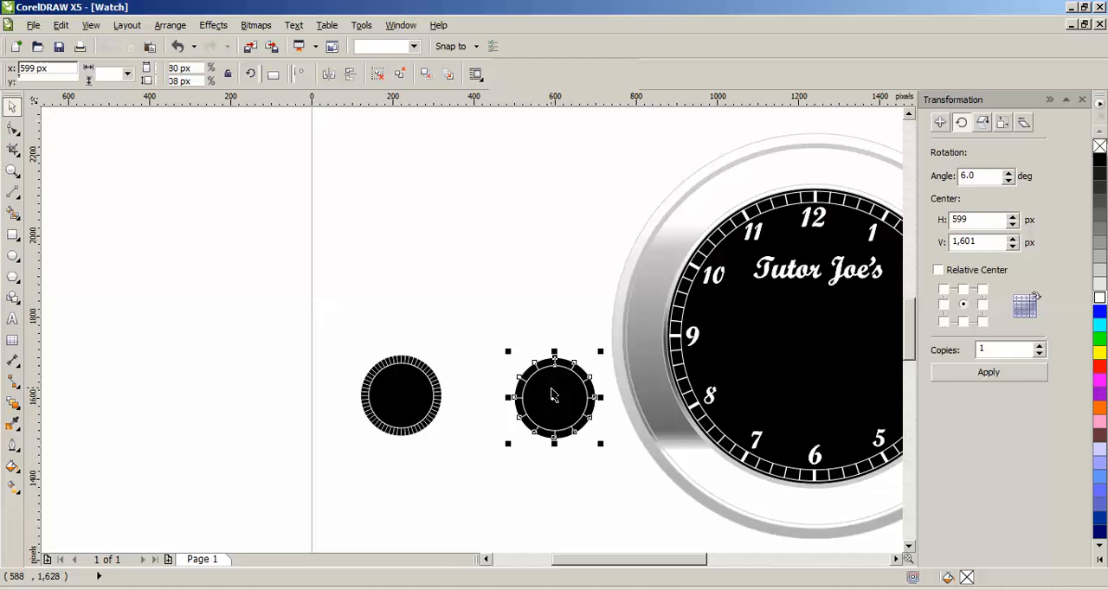
pyautogui.click(170, 25)
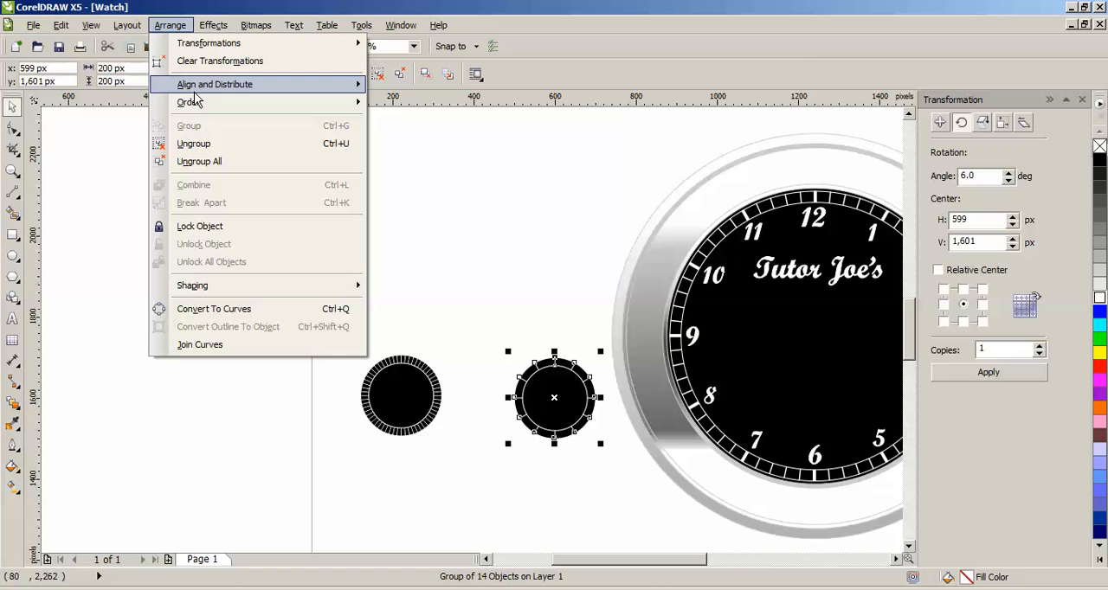
pyautogui.moveTo(197, 86)
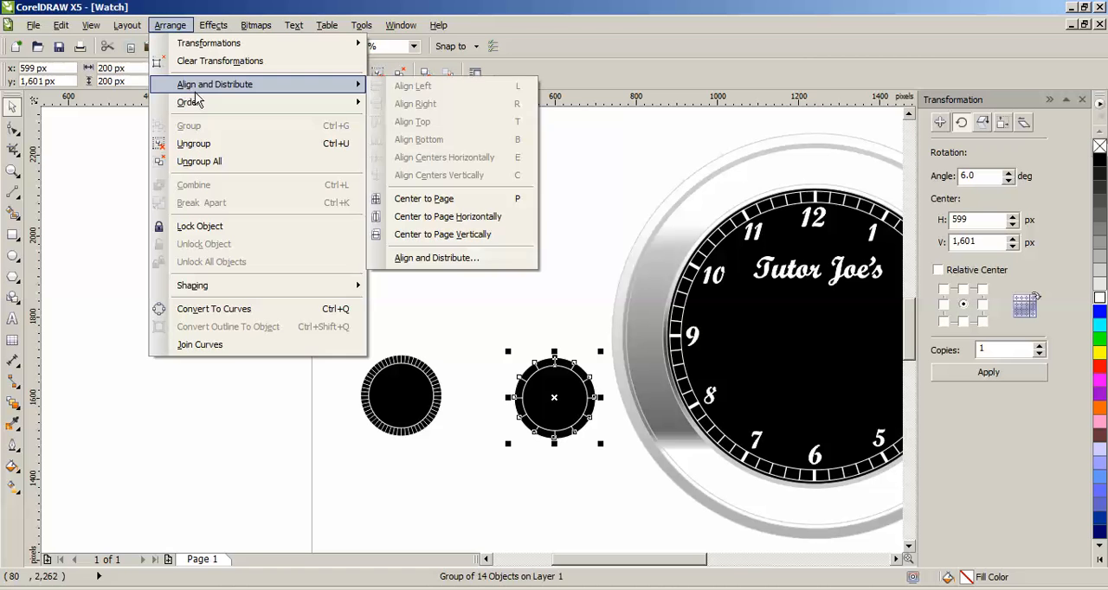
pyautogui.click(438, 200)
pyautogui.moveTo(815, 334); pyautogui.dragTo(788, 367)
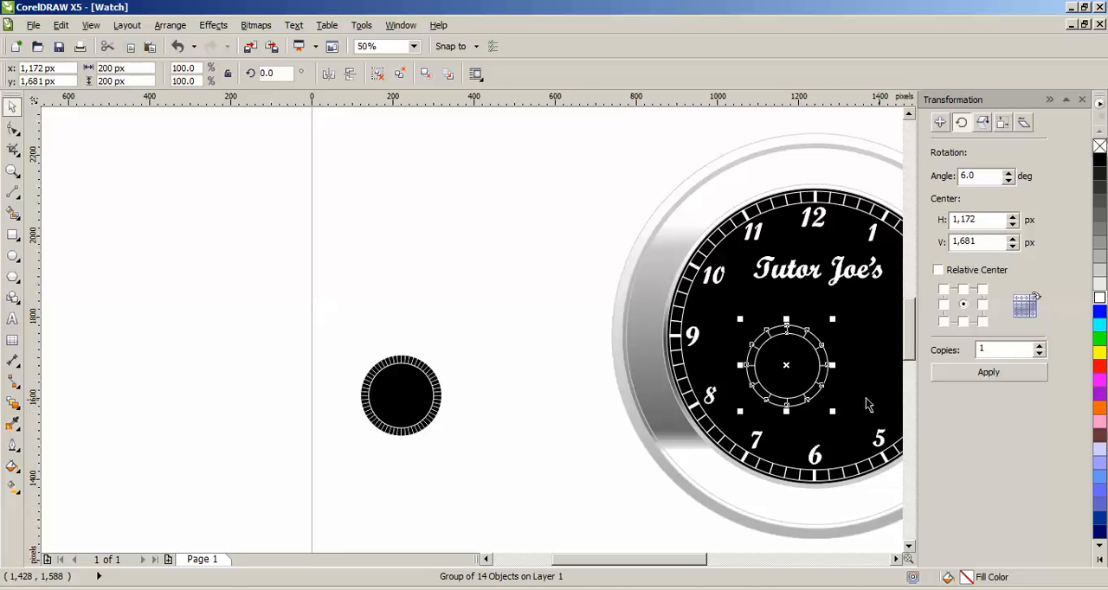
# Step: Resize the twelve-tick dial to 180 × 180 px
pyautogui.scroll(1, 863, 400)
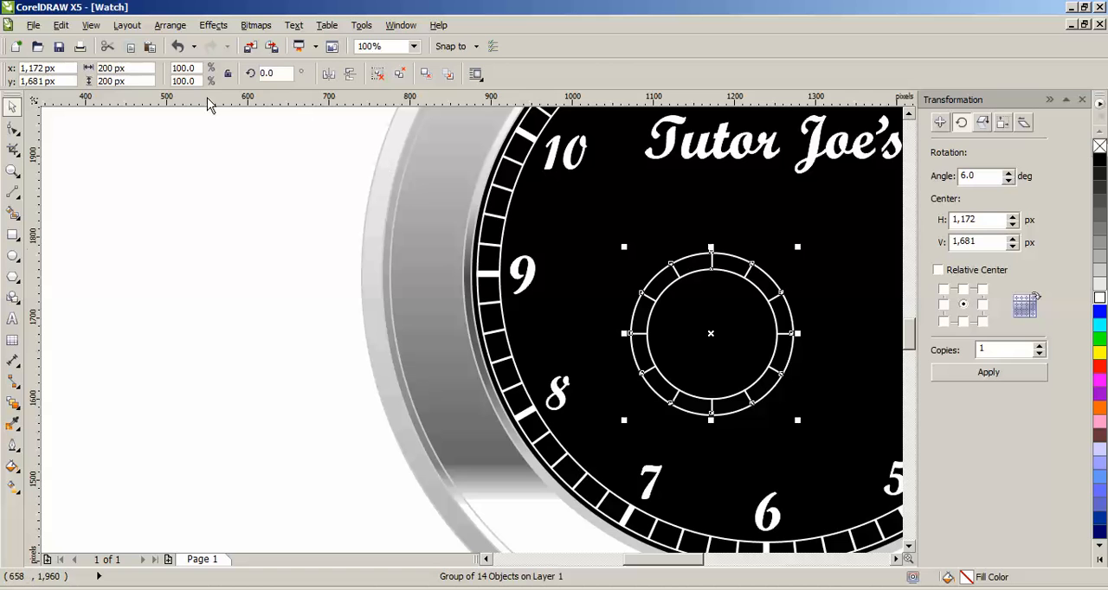
pyautogui.click(111, 68)
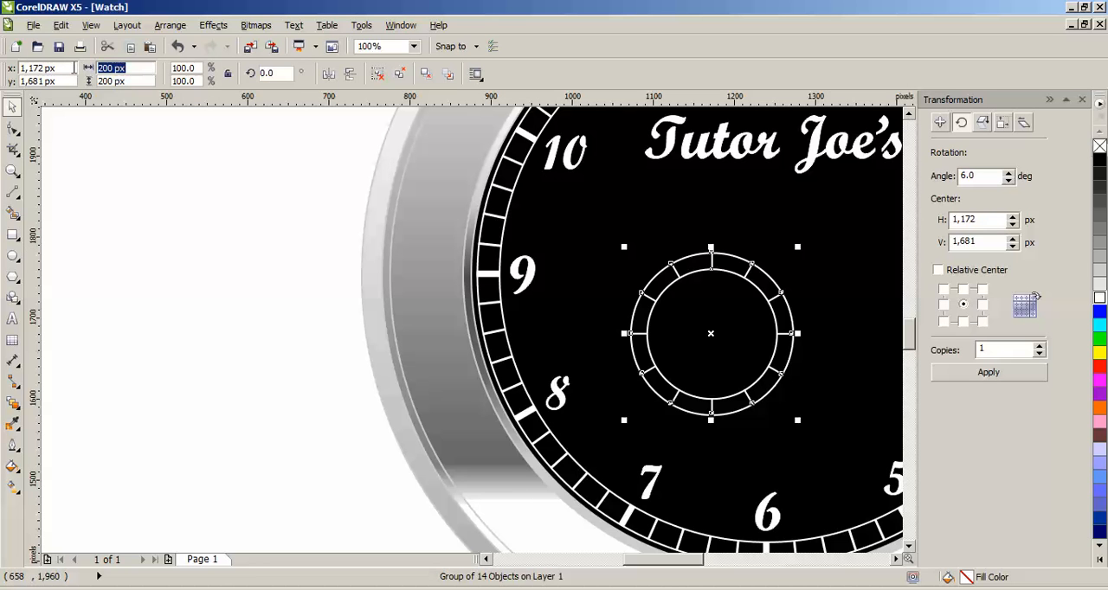
pyautogui.write('180')
pyautogui.press('Tab')
pyautogui.write('180')
pyautogui.press('Return')
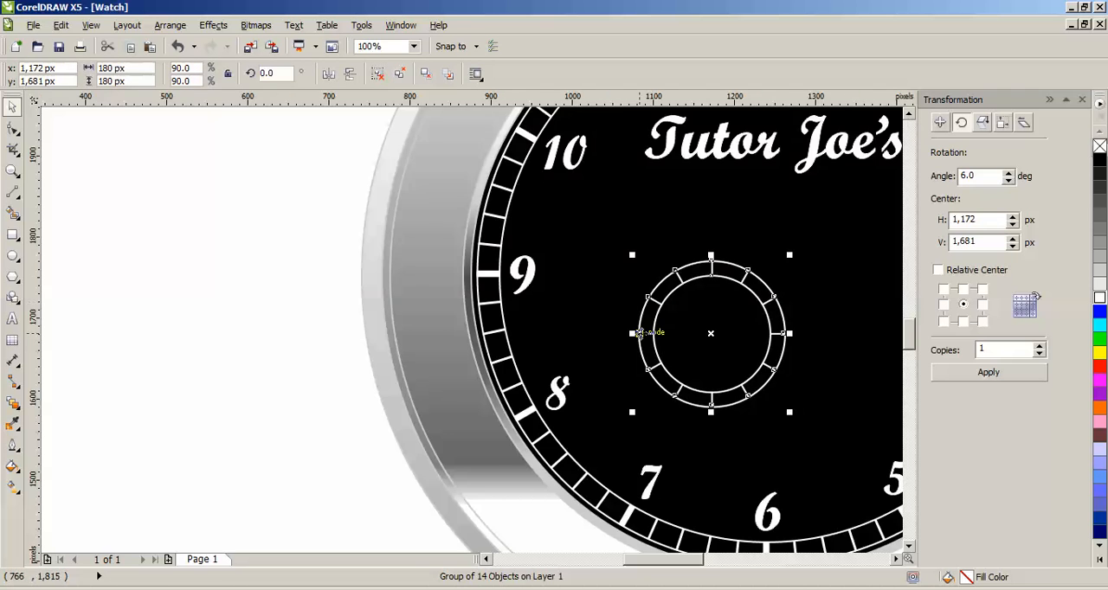
# Step: Move the dial with 6-degree ticks onto the center of the watch face, at about X 1,240, Y 1,754 px
pyautogui.scroll(-2, 640, 333)
pyautogui.click(370, 384)
pyautogui.click(289, 370)
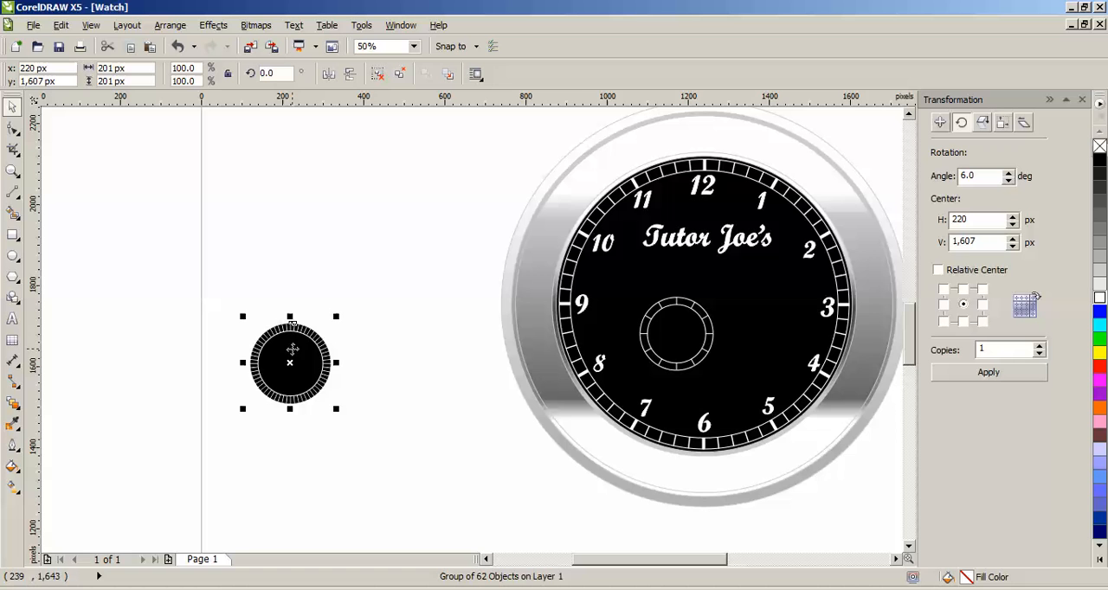
pyautogui.moveTo(293, 349); pyautogui.dragTo(706, 292)
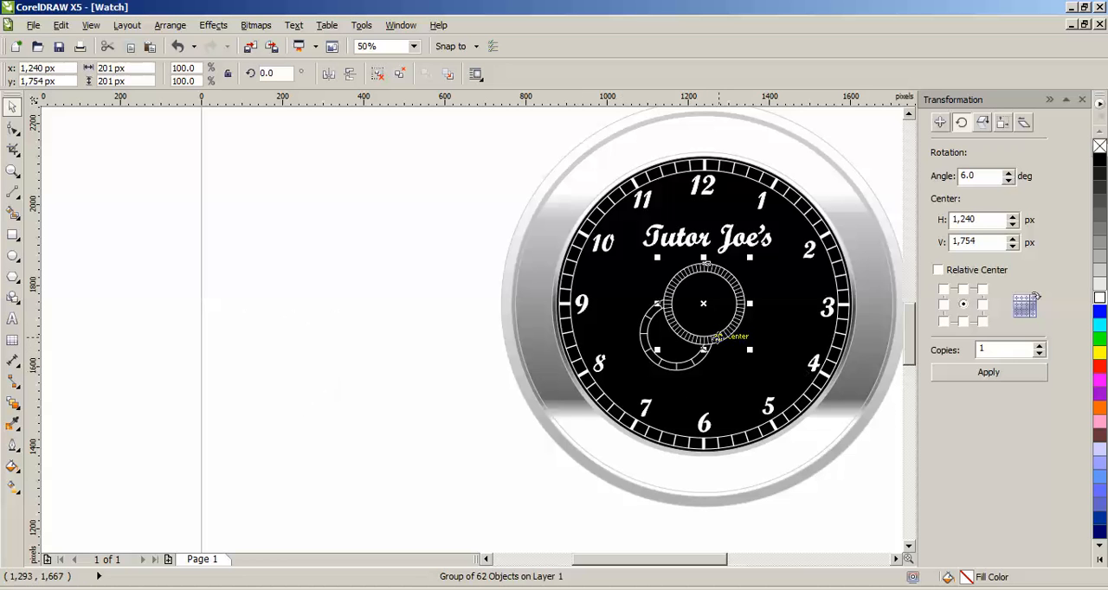
# Step: Resize the dial with 6-degree ticks to 180 × 180 px
pyautogui.click(135, 66)
pyautogui.write('180')
pyautogui.press('Tab')
pyautogui.write('180')
pyautogui.press('Return')
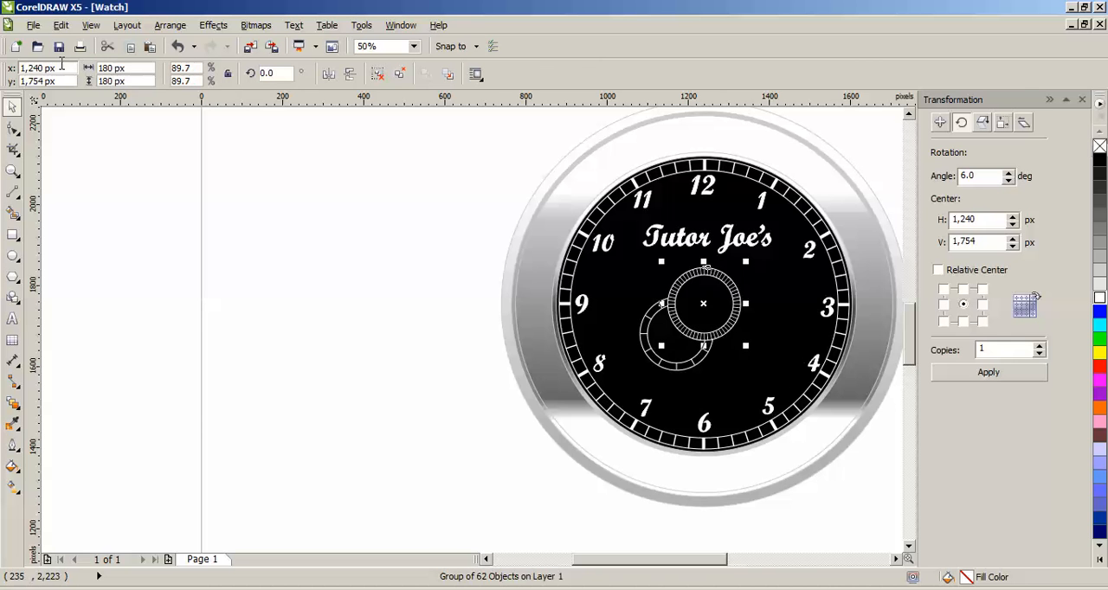
# Step: Arrange the two sub-dials side by side in the lower half of the watch face, the twelve-tick one on the left
pyautogui.scroll(2, 707, 321)
pyautogui.moveTo(730, 304); pyautogui.dragTo(844, 381)
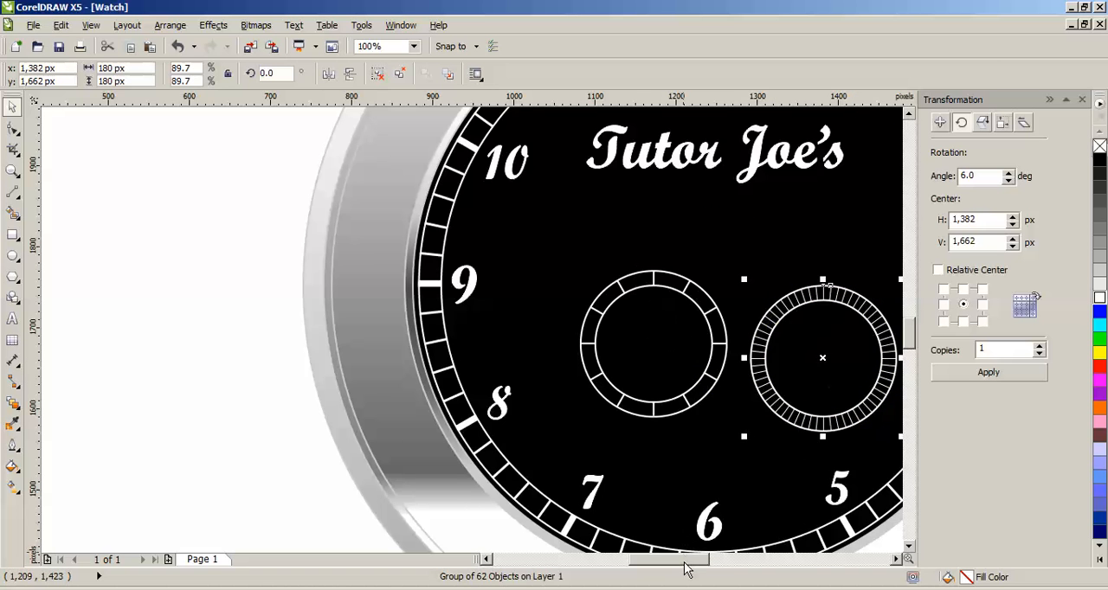
pyautogui.moveTo(688, 561); pyautogui.dragTo(716, 568)
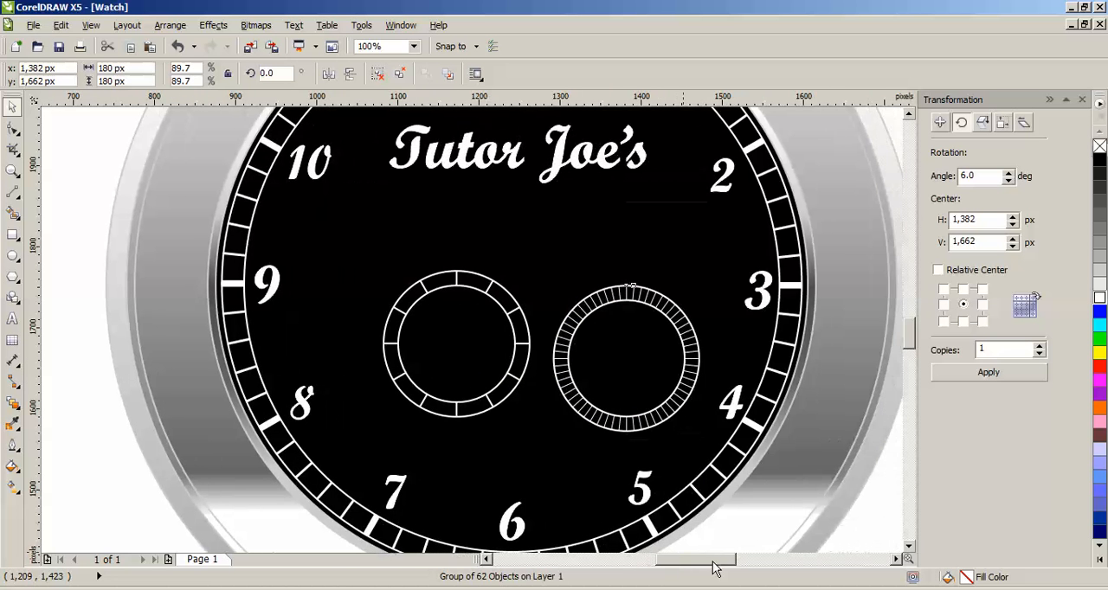
pyautogui.moveTo(508, 395); pyautogui.dragTo(494, 433)
pyautogui.moveTo(613, 429); pyautogui.dragTo(594, 437)
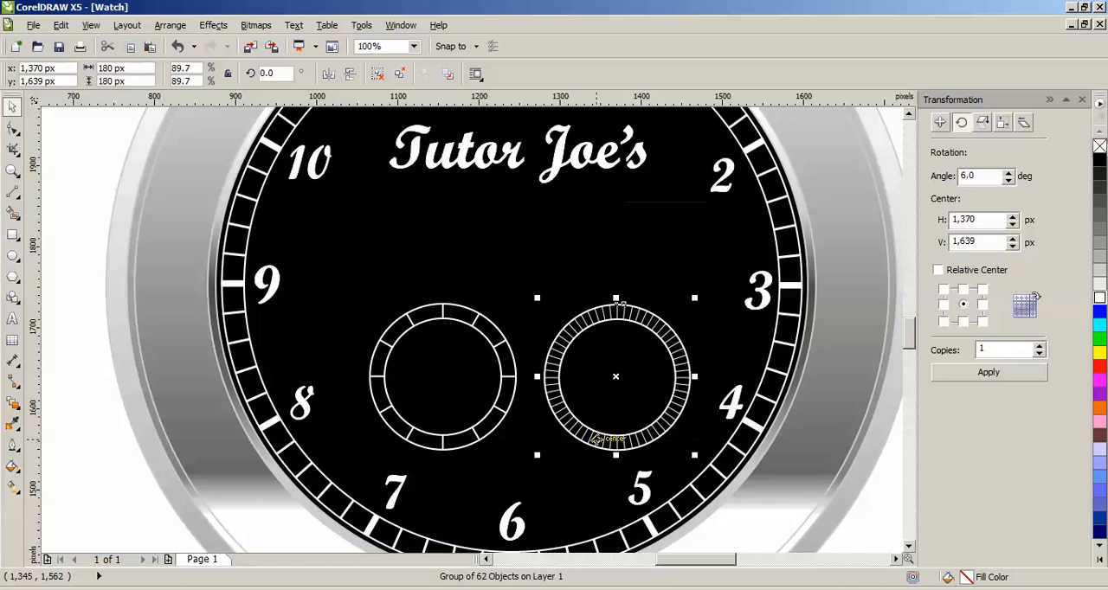
# Step: Select both sub-dials and scale them down together proportionally to about 361 × 165 px overall
pyautogui.keyDown('shift'); pyautogui.click(499, 408); pyautogui.keyUp('shift')
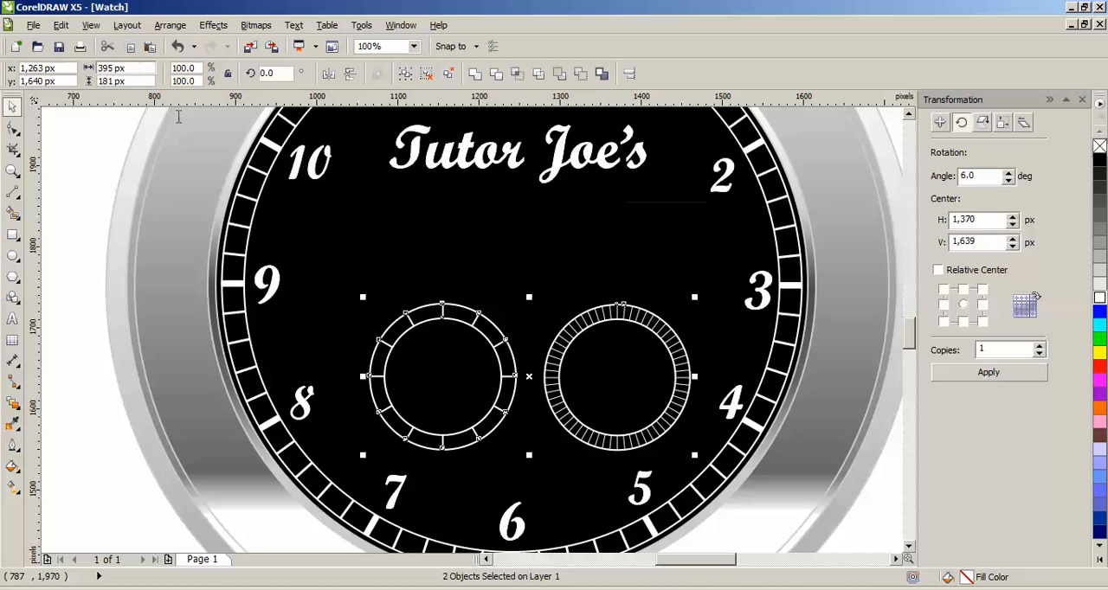
pyautogui.click(611, 322)
pyautogui.click(667, 420)
pyautogui.moveTo(695, 457); pyautogui.dragTo(673, 446)
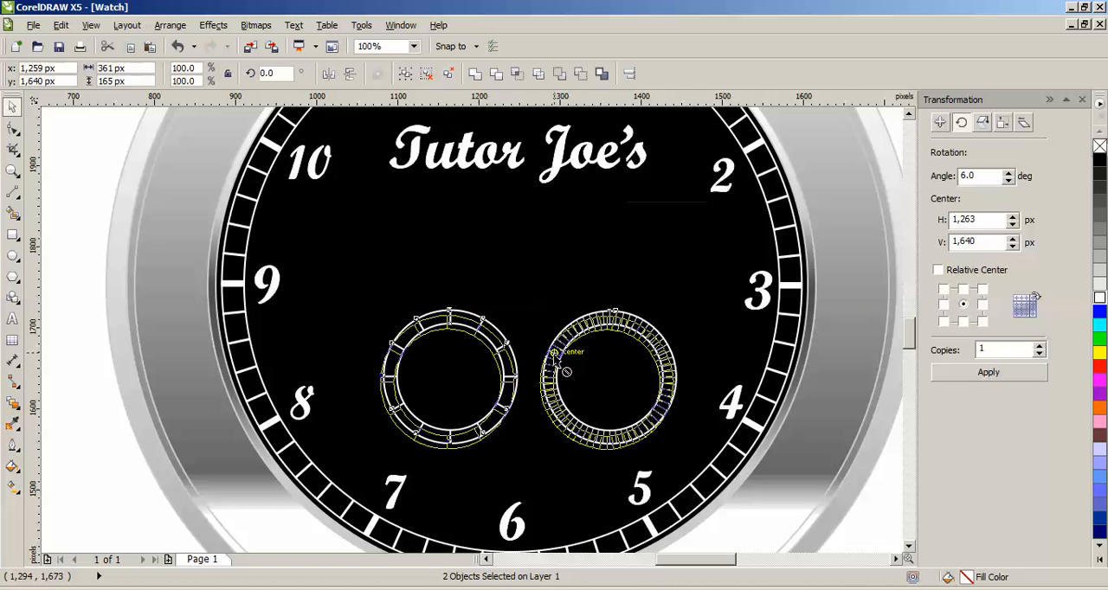
pyautogui.scroll(-1, 554, 355)
pyautogui.click(717, 363)
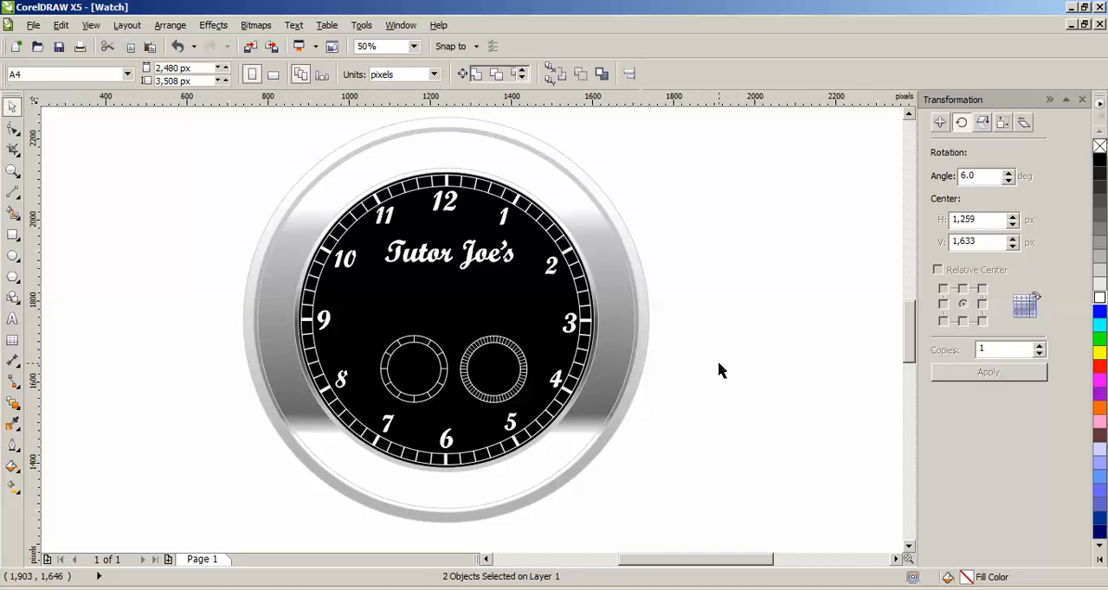
# Step: Select both sub-dials on the watch face together
pyautogui.moveTo(678, 559); pyautogui.dragTo(662, 560)
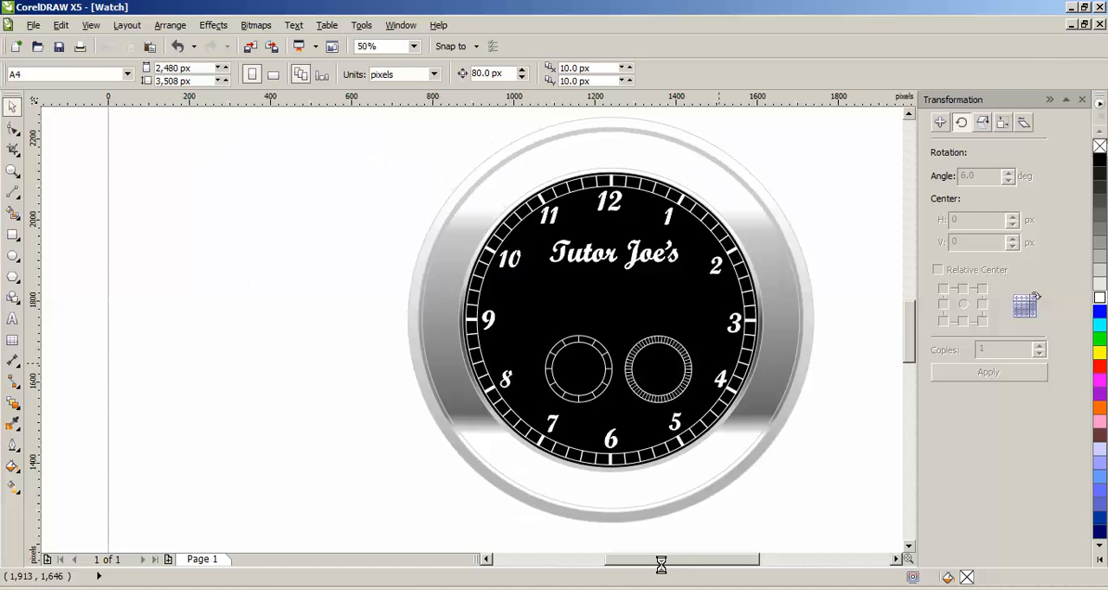
pyautogui.click(645, 403)
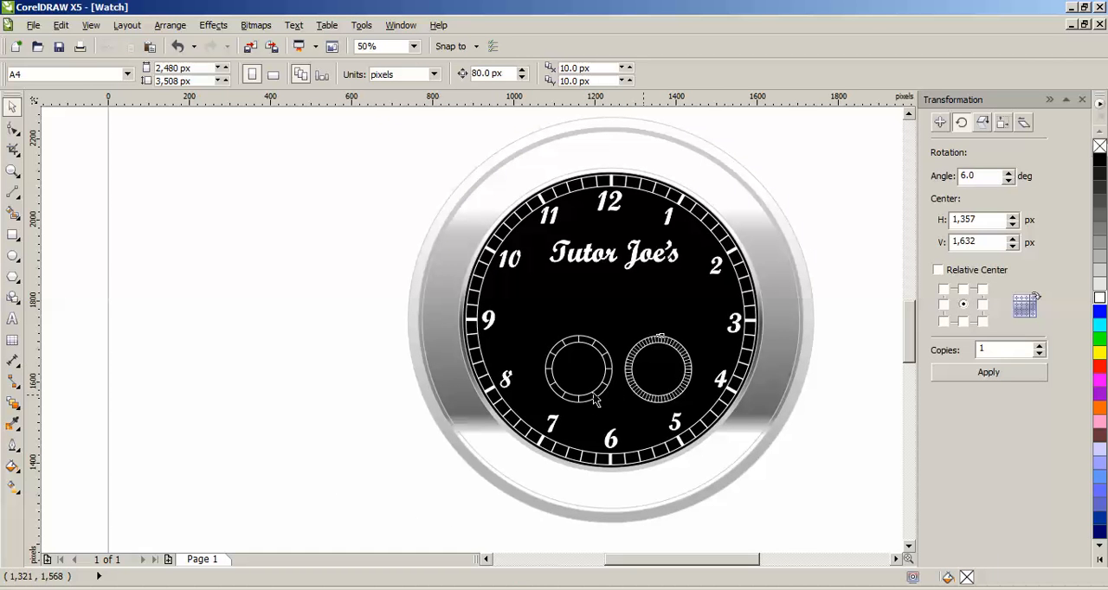
pyautogui.keyDown('shift'); pyautogui.click(595, 400); pyautogui.keyUp('shift')
pyautogui.press('Left')
pyautogui.press('Left')
pyautogui.press('Left')
pyautogui.press('Left')
pyautogui.press('Left')
pyautogui.press('Left')
pyautogui.press('Left')
pyautogui.press('Left')
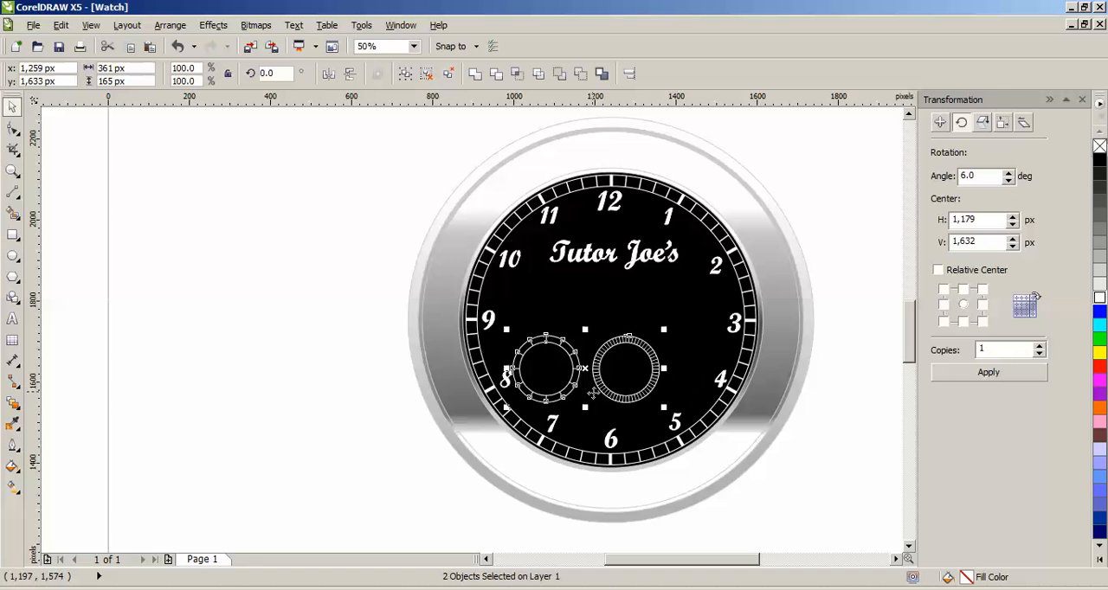
pyautogui.hotkey('ctrl', 'z')
# Step: Move both sub-dials slightly down toward the 6, to about X 1,252, Y 1,615 px, and close the Transformation settings
pyautogui.moveTo(606, 374); pyautogui.dragTo(604, 381)
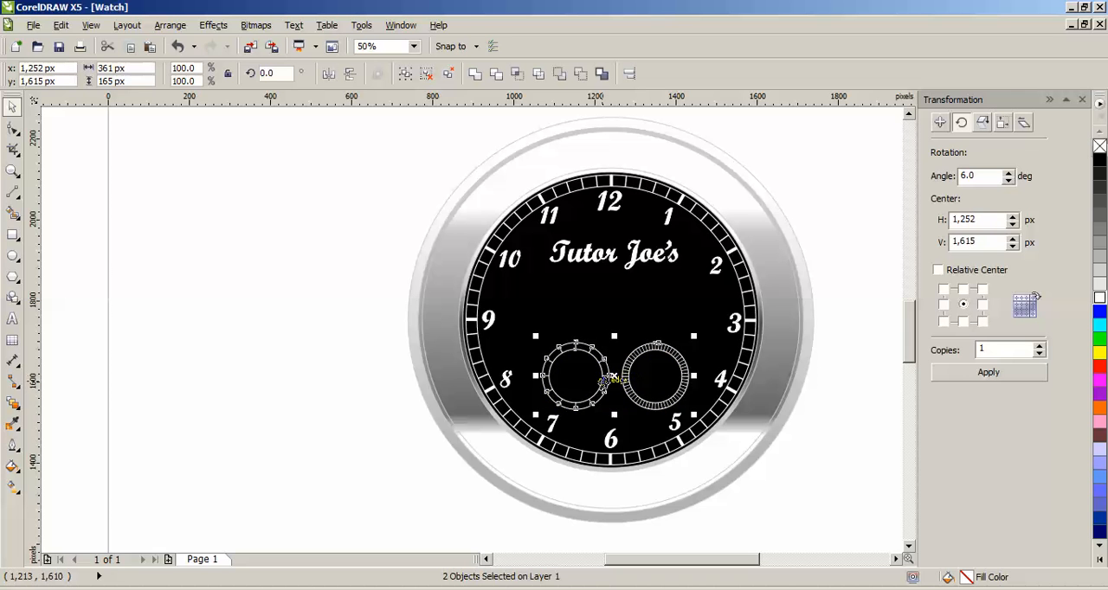
pyautogui.click(784, 462)
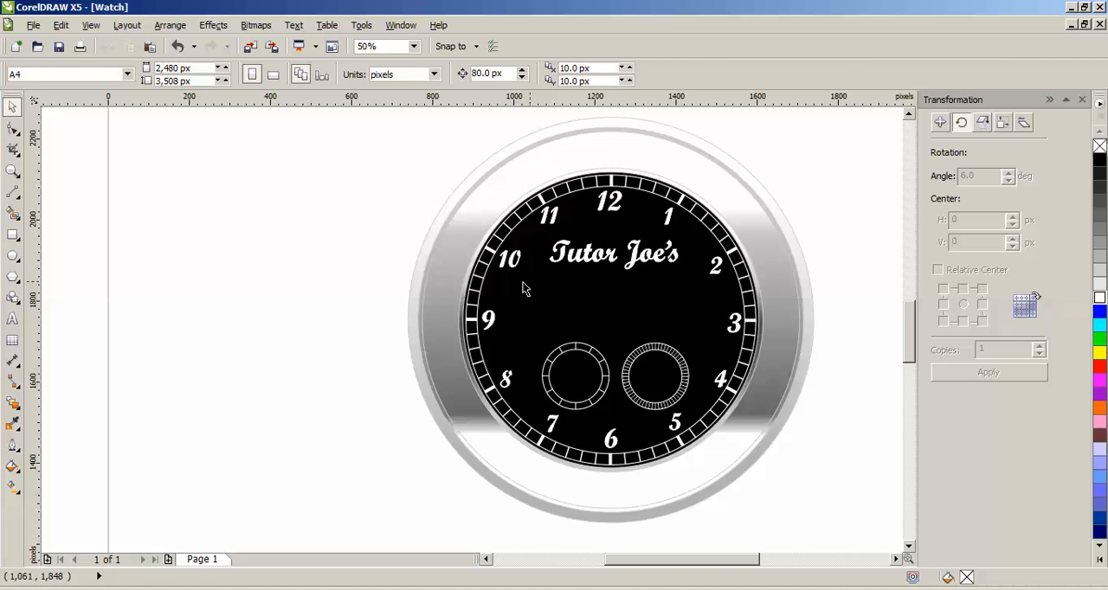
pyautogui.click(1082, 101)
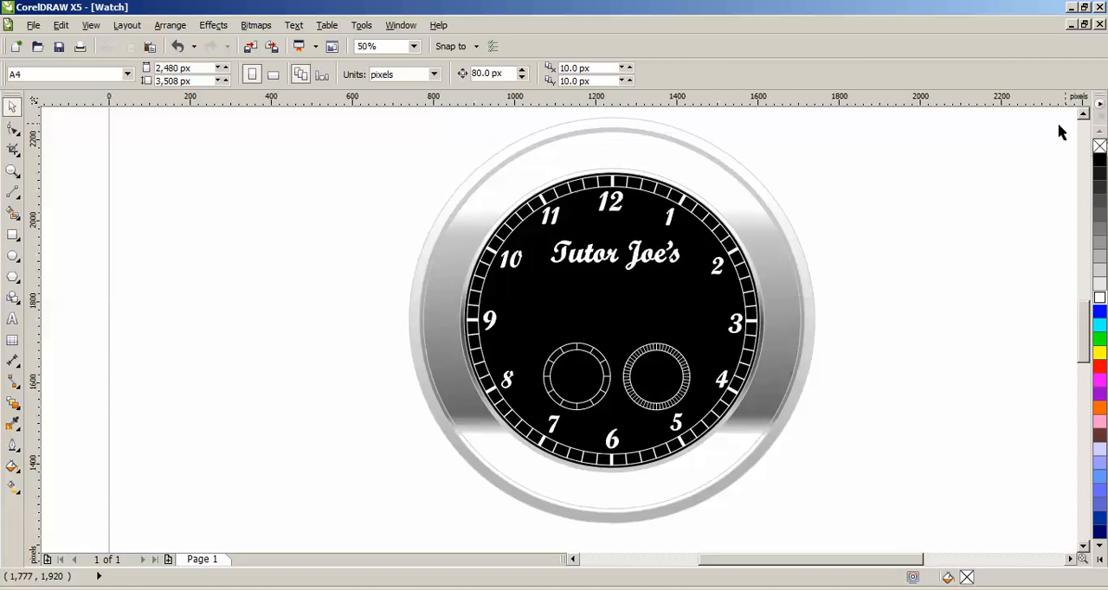
# Step: Draw a tall narrow rectangle about 30 × 362 px in the empty area left of the watch and convert it to curves
pyautogui.click(19, 244)
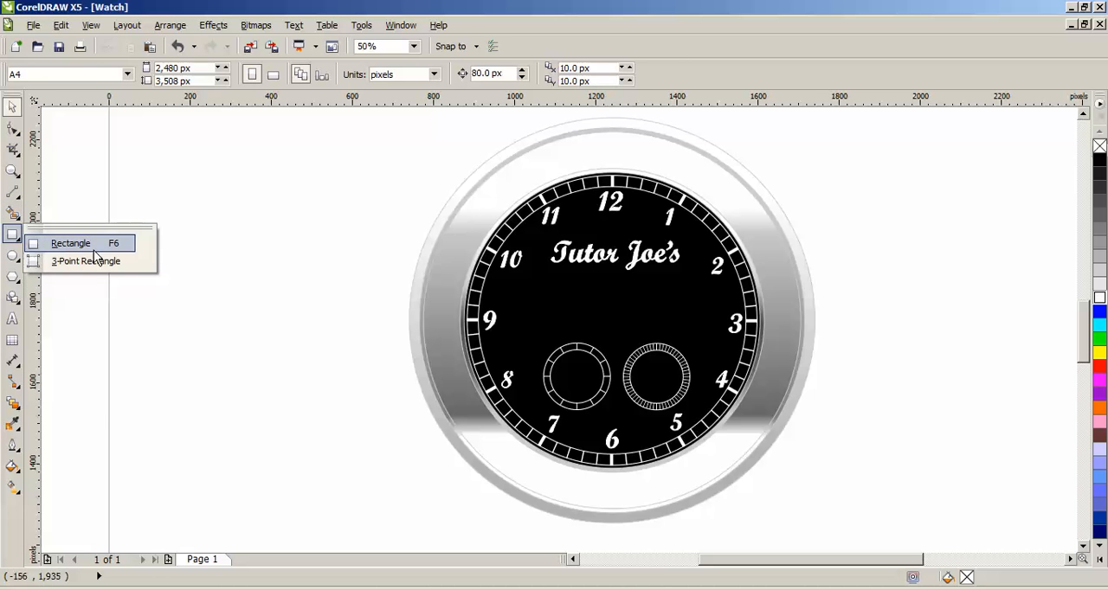
pyautogui.moveTo(248, 218); pyautogui.dragTo(265, 369)
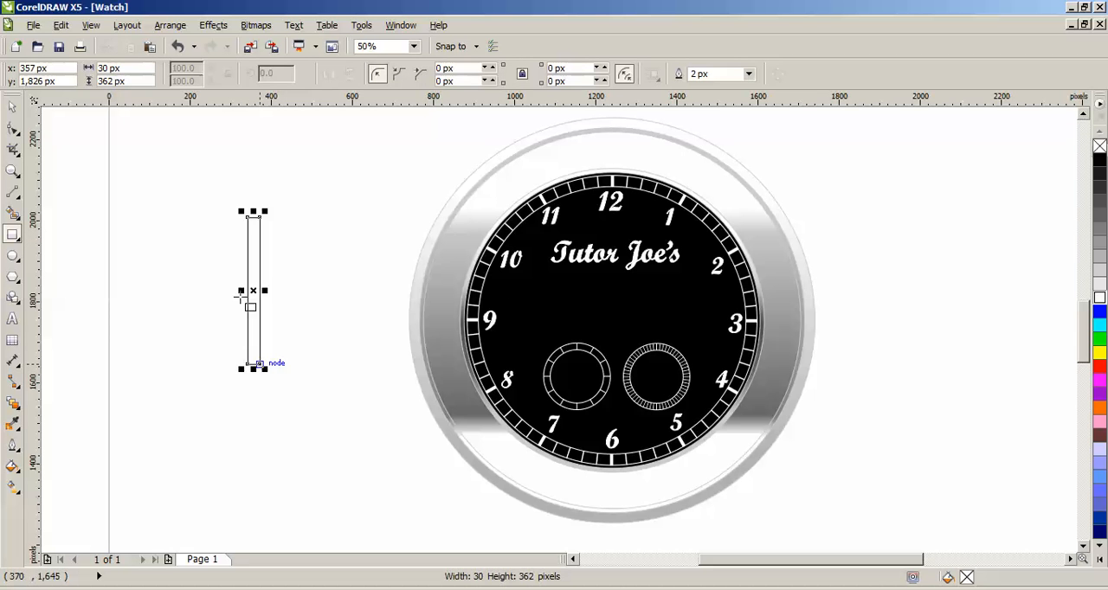
pyautogui.scroll(1, 242, 286)
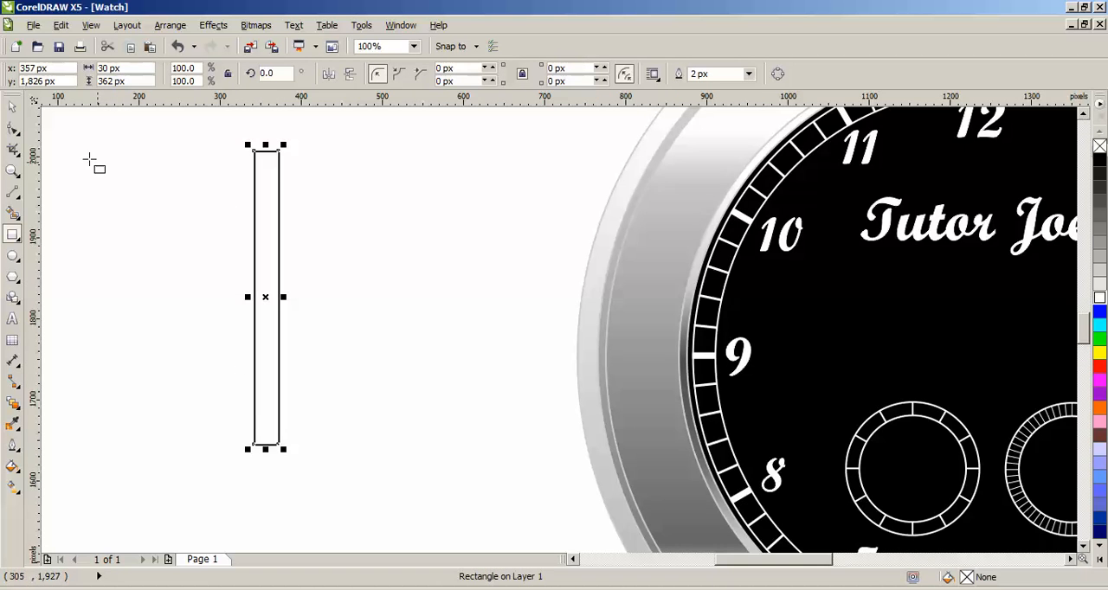
pyautogui.click(15, 109)
pyautogui.click(165, 26)
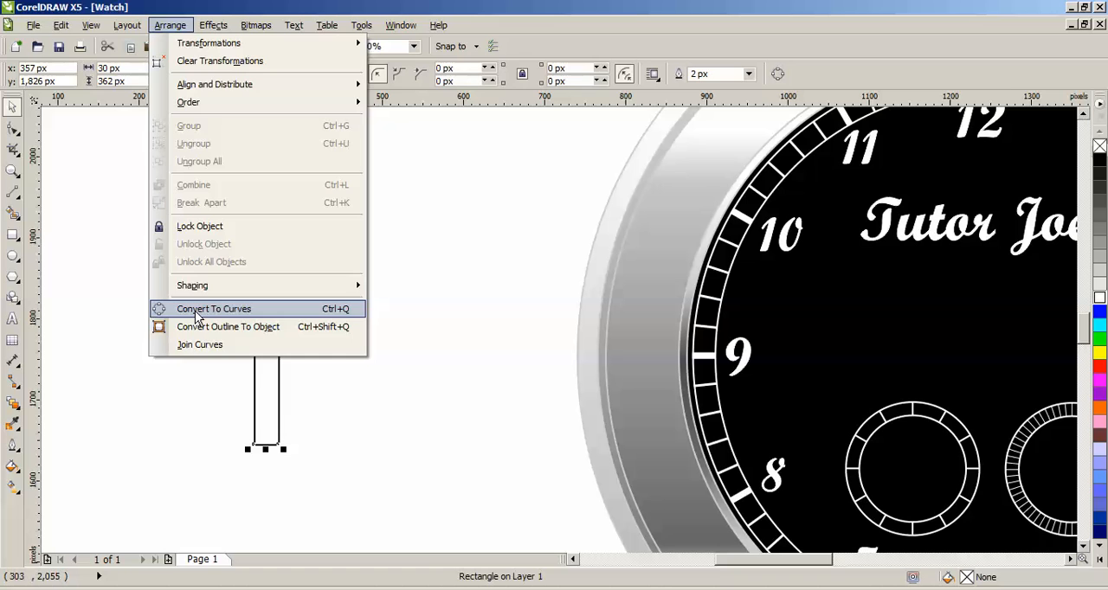
pyautogui.click(199, 310)
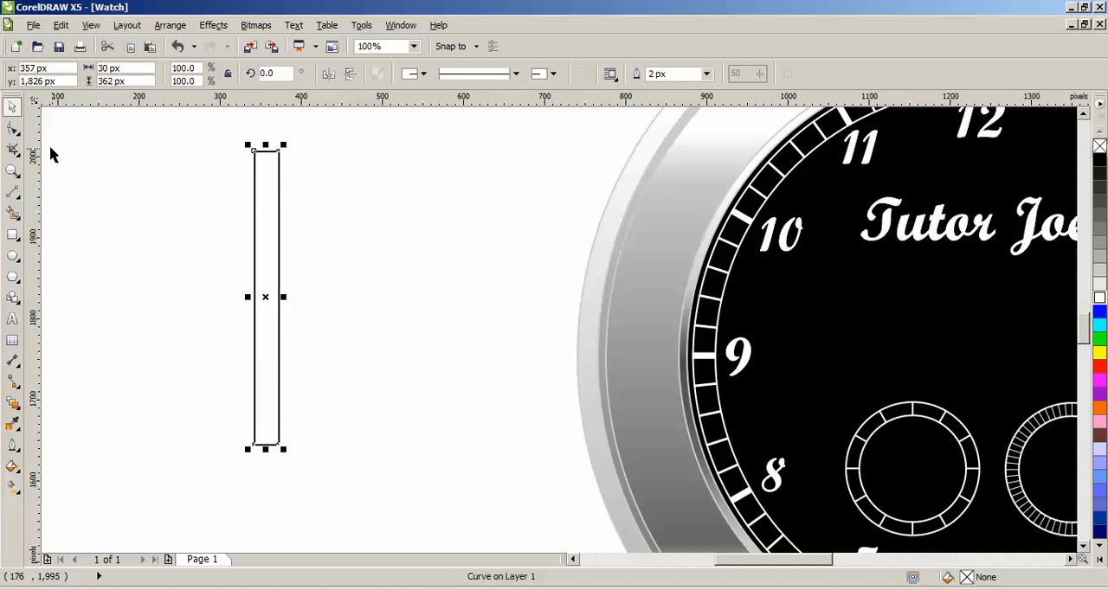
# Step: Taper the tall rectangle to a point by adding a node midway along its top edge and deleting both top corner nodes
pyautogui.click(13, 128)
pyautogui.scroll(1, 277, 169)
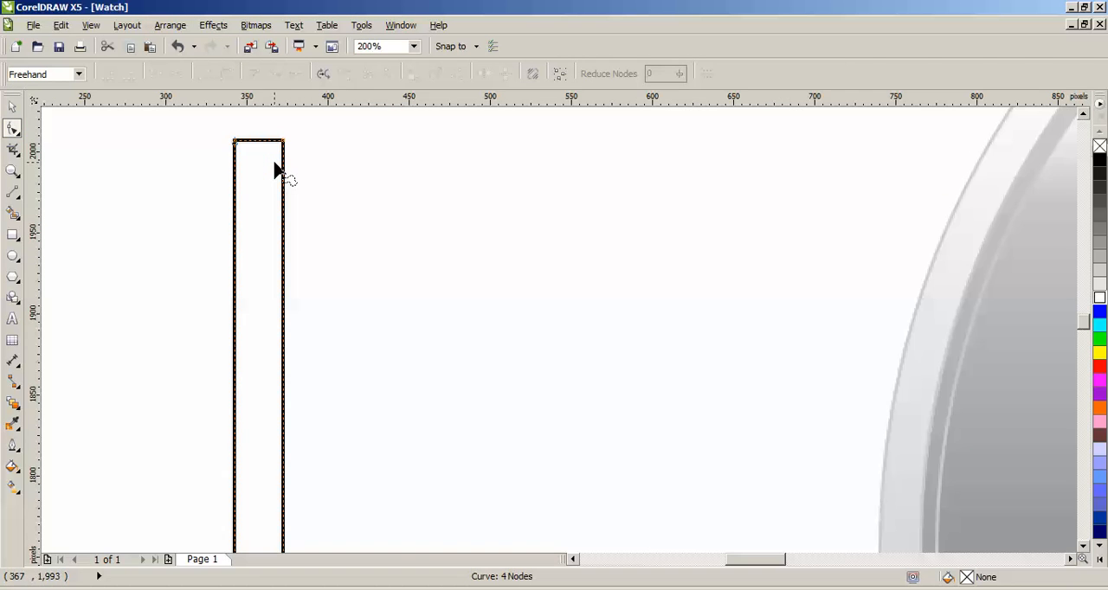
pyautogui.doubleClick(257, 140)
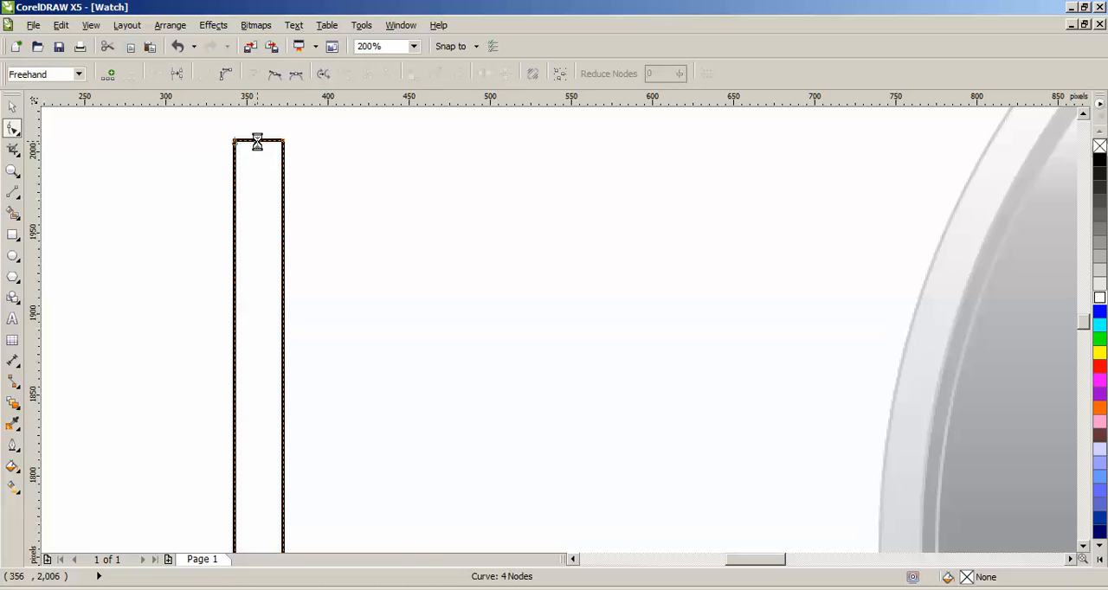
pyautogui.moveTo(243, 151)
pyautogui.mouseDown()
pyautogui.moveTo(219, 161)
pyautogui.moveTo(219, 128)
pyautogui.mouseUp()
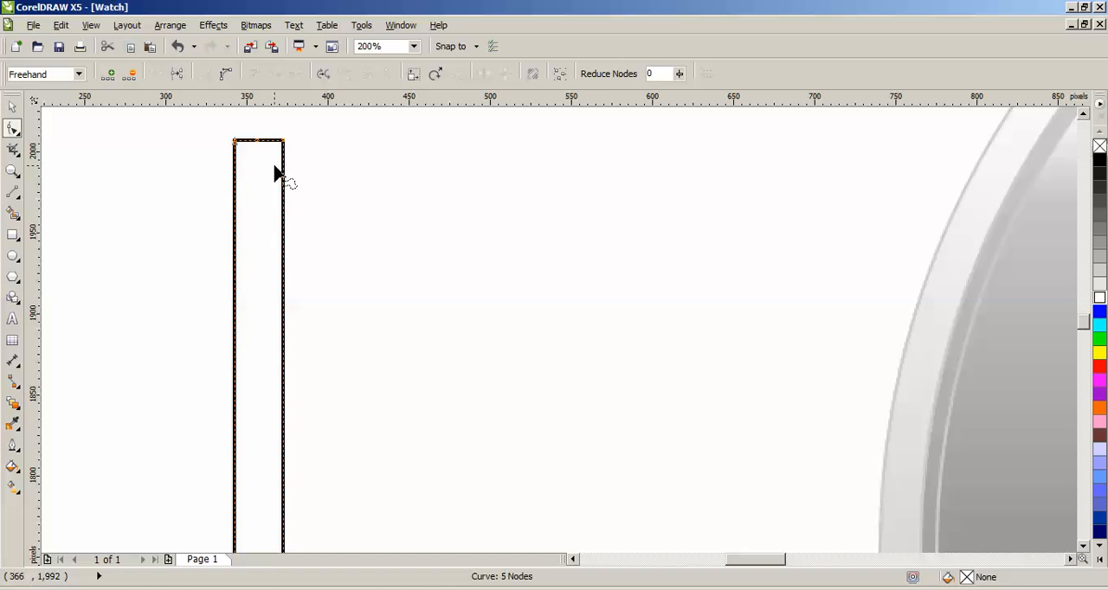
pyautogui.press('Delete')
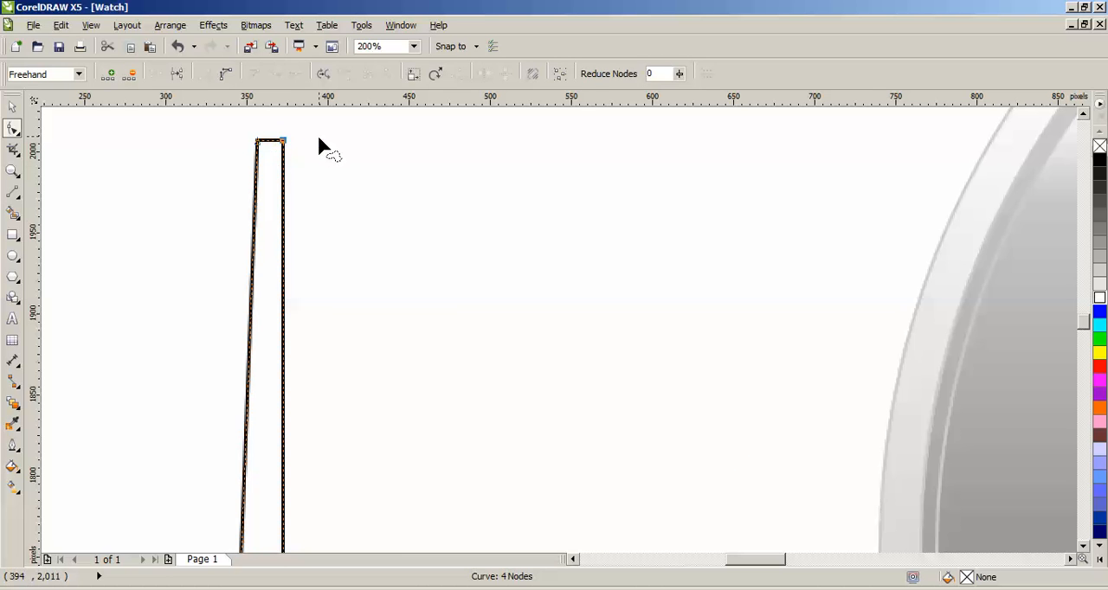
pyautogui.press('Delete')
pyautogui.scroll(-1, 290, 229)
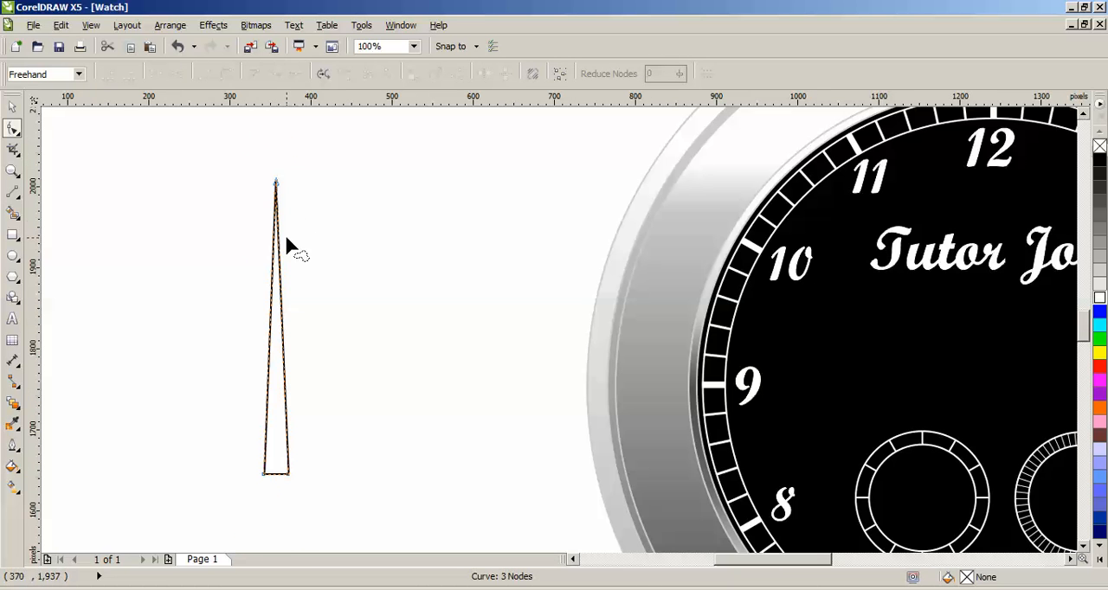
pyautogui.click(12, 105)
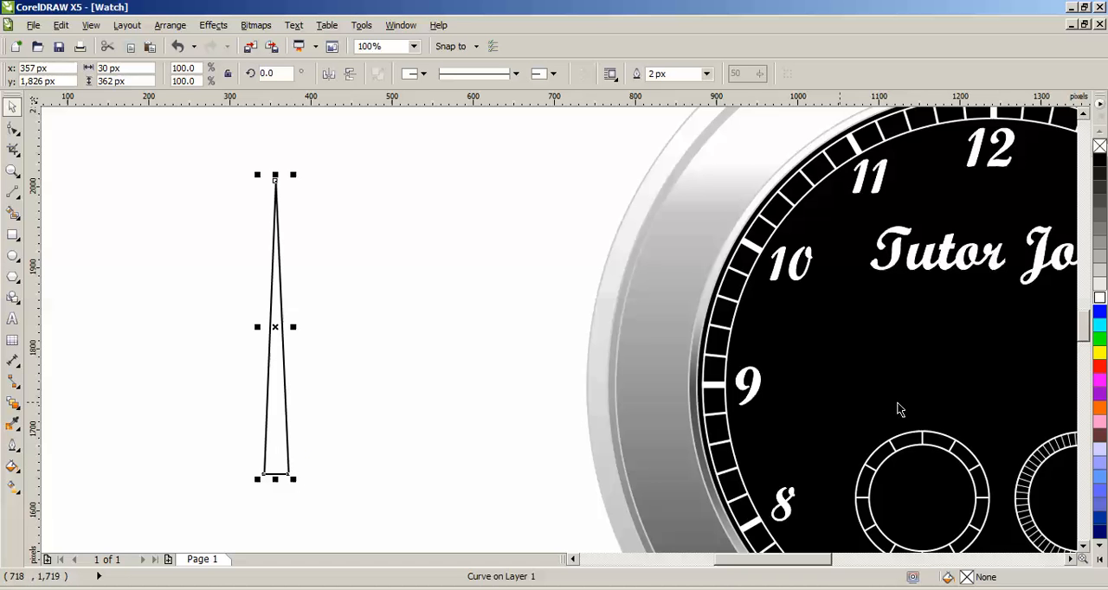
# Step: Narrow the tapered shape's base by adding a node near each end of its bottom edge and deleting both bottom corner nodes
pyautogui.scroll(-2, 859, 363)
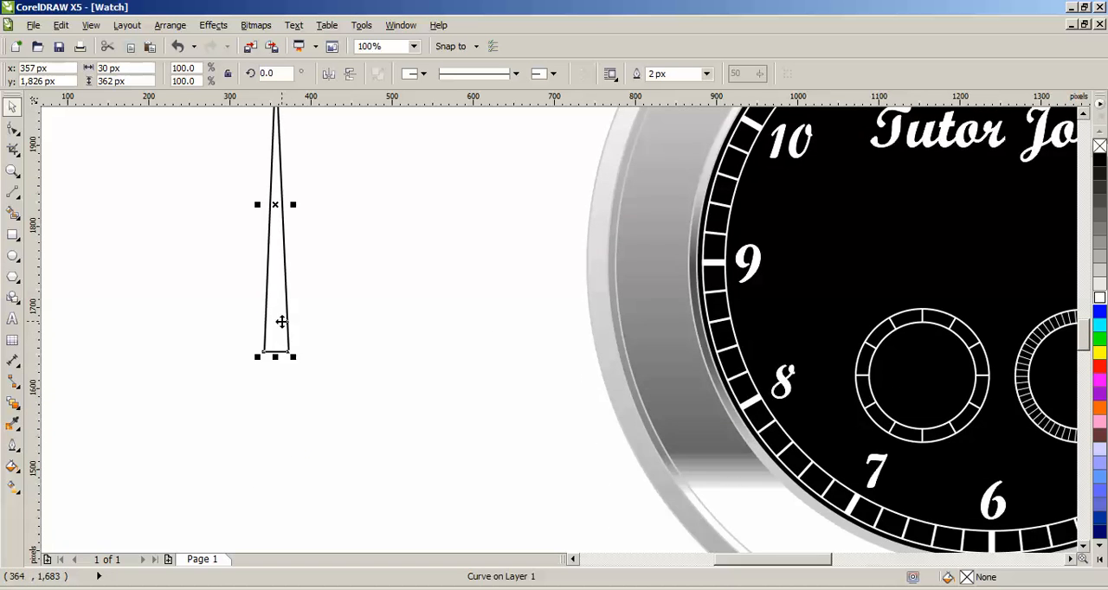
pyautogui.scroll(1, 282, 321)
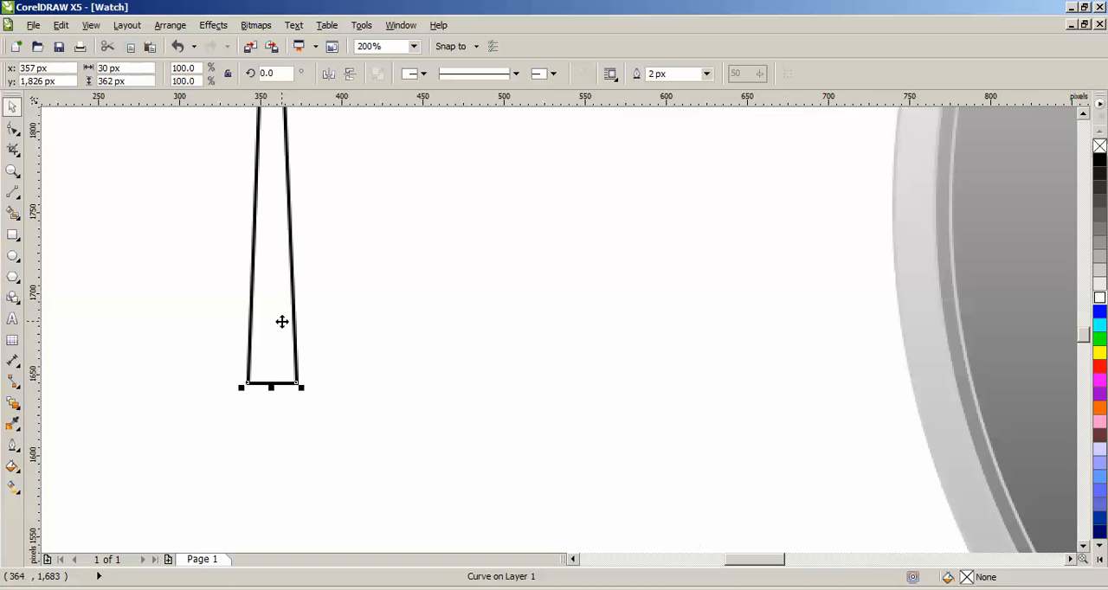
pyautogui.click(18, 135)
pyautogui.press('F10')
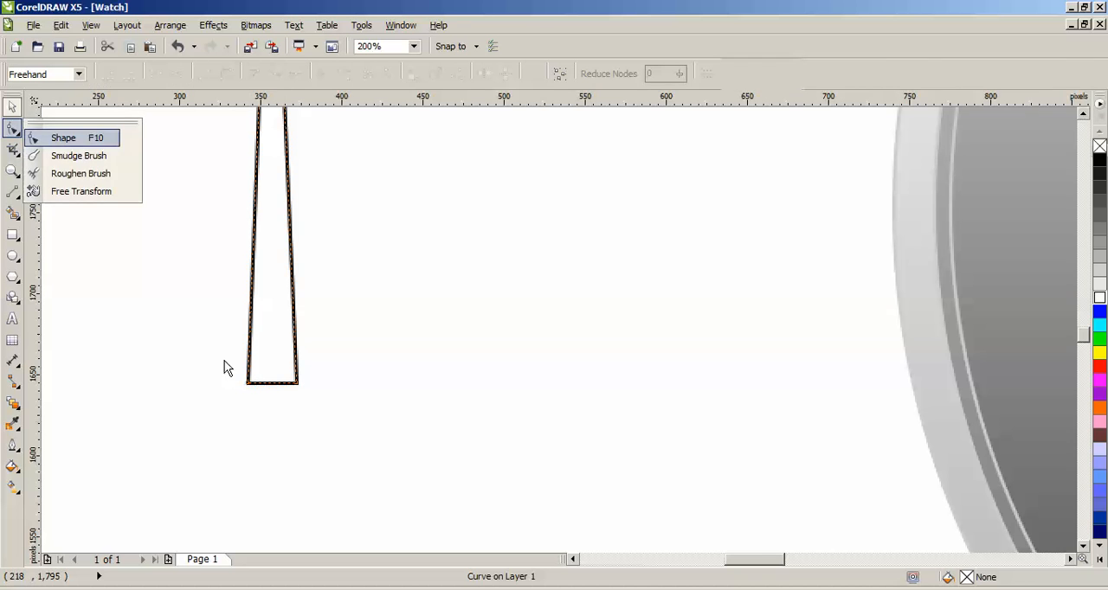
pyautogui.scroll(1, 245, 388)
pyautogui.doubleClick(263, 374)
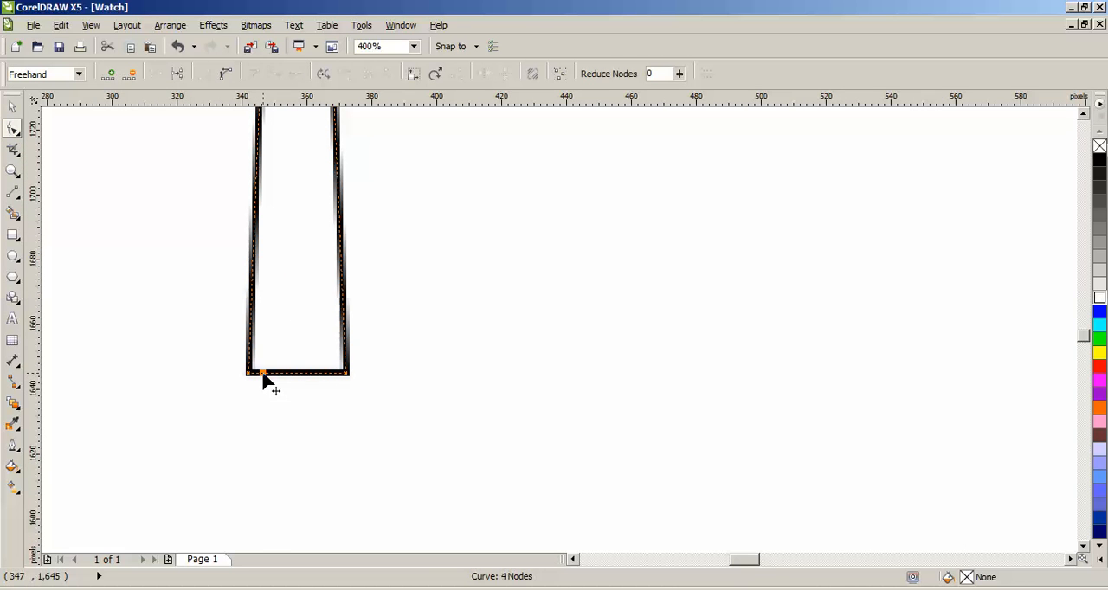
pyautogui.doubleClick(330, 373)
pyautogui.moveTo(239, 354)
pyautogui.mouseDown()
pyautogui.moveTo(254, 379)
pyautogui.moveTo(260, 367)
pyautogui.mouseUp()
pyautogui.press('Delete')
pyautogui.moveTo(343, 381)
pyautogui.mouseDown()
pyautogui.moveTo(352, 355)
pyautogui.moveTo(349, 384)
pyautogui.mouseUp()
pyautogui.press('Delete')
pyautogui.scroll(-1, 165, 277)
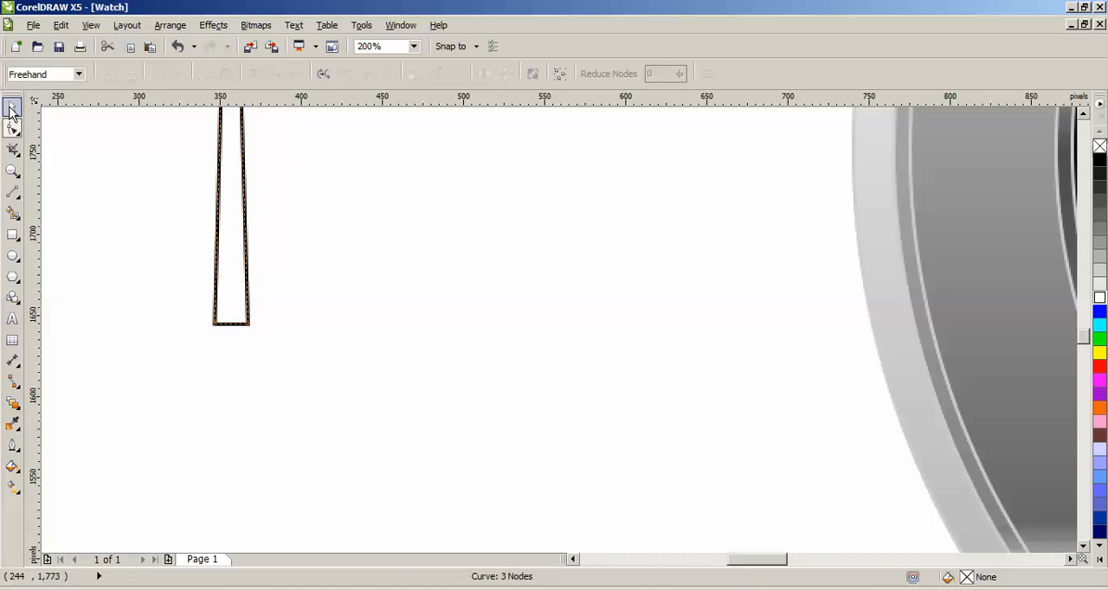
pyautogui.press('space')
pyautogui.click(636, 275)
# Step: Draw a circle about 30 px across at the tapered shape's base and centre it over the base at about X 356, Y 1,641 px
pyautogui.scroll(1, 1067, 133)
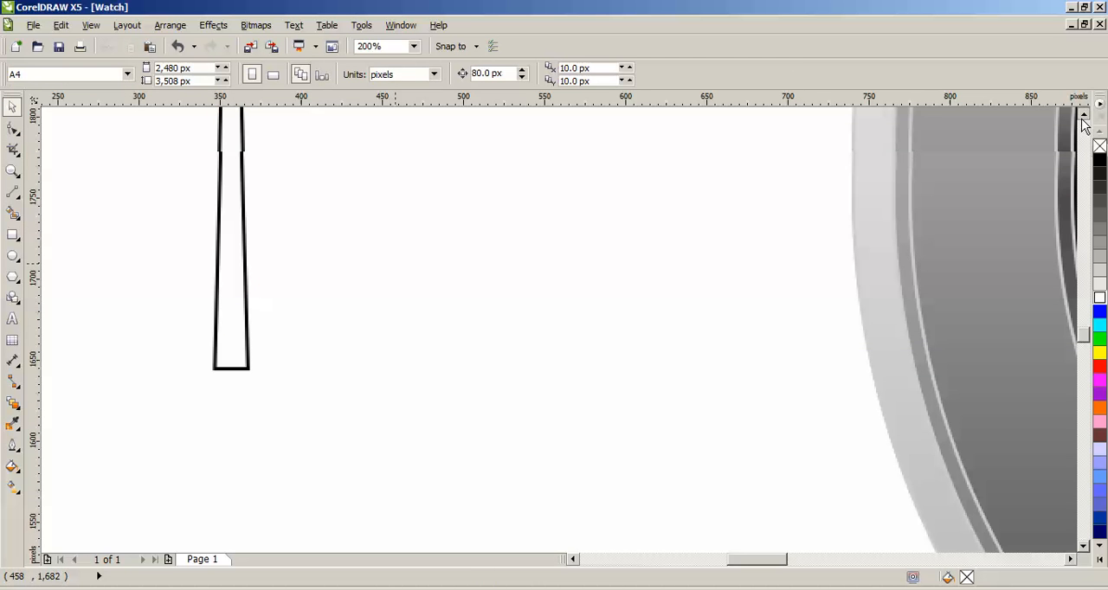
pyautogui.click(13, 256)
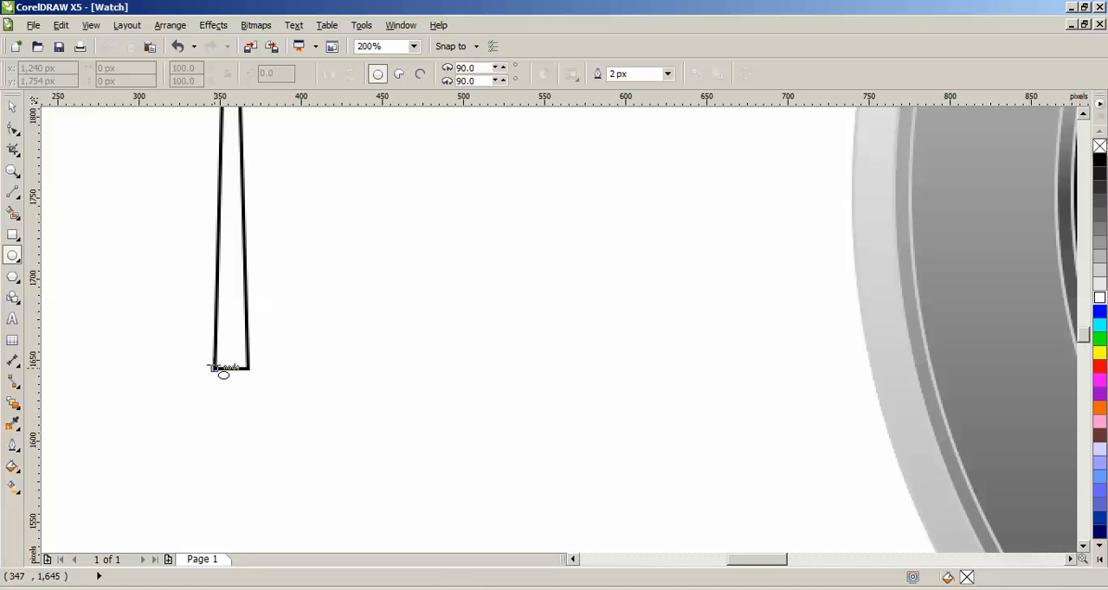
pyautogui.moveTo(214, 368); pyautogui.dragTo(268, 423)
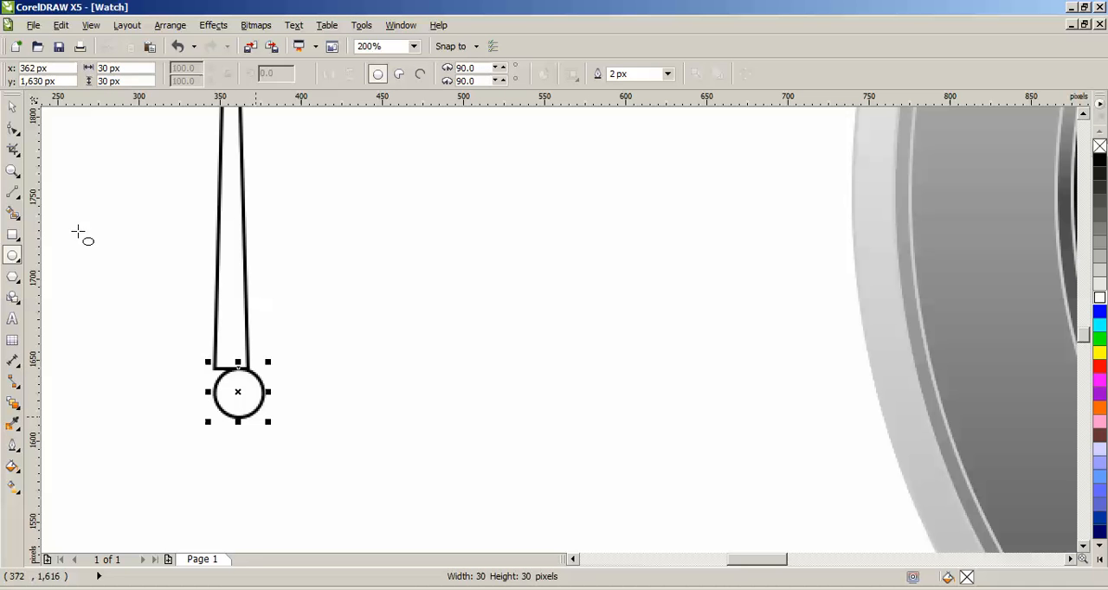
pyautogui.click(13, 105)
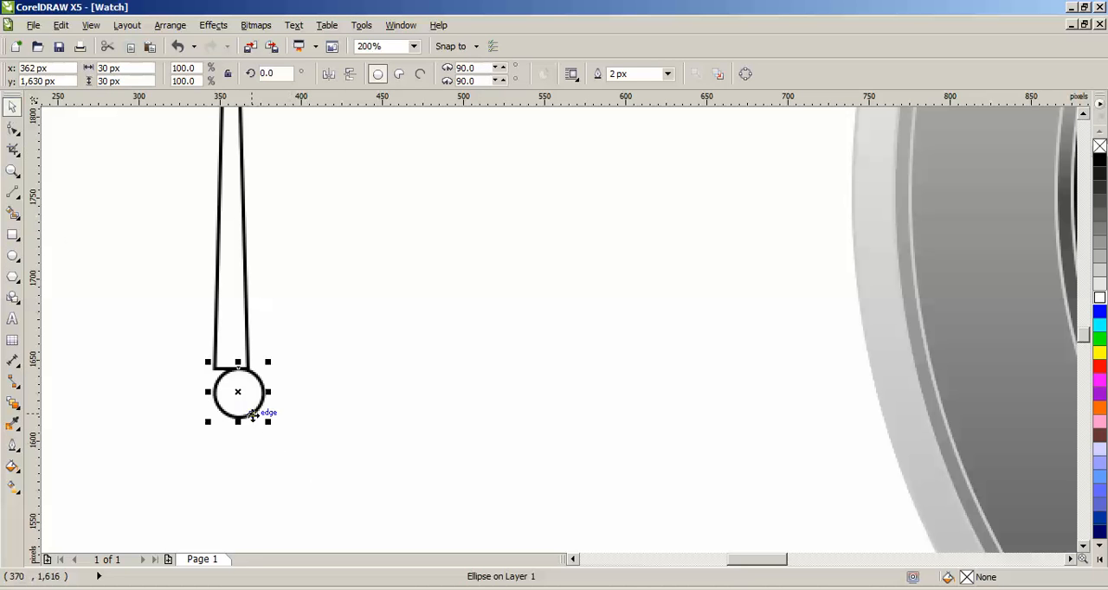
pyautogui.moveTo(251, 413); pyautogui.dragTo(244, 396)
pyautogui.scroll(-1, 260, 392)
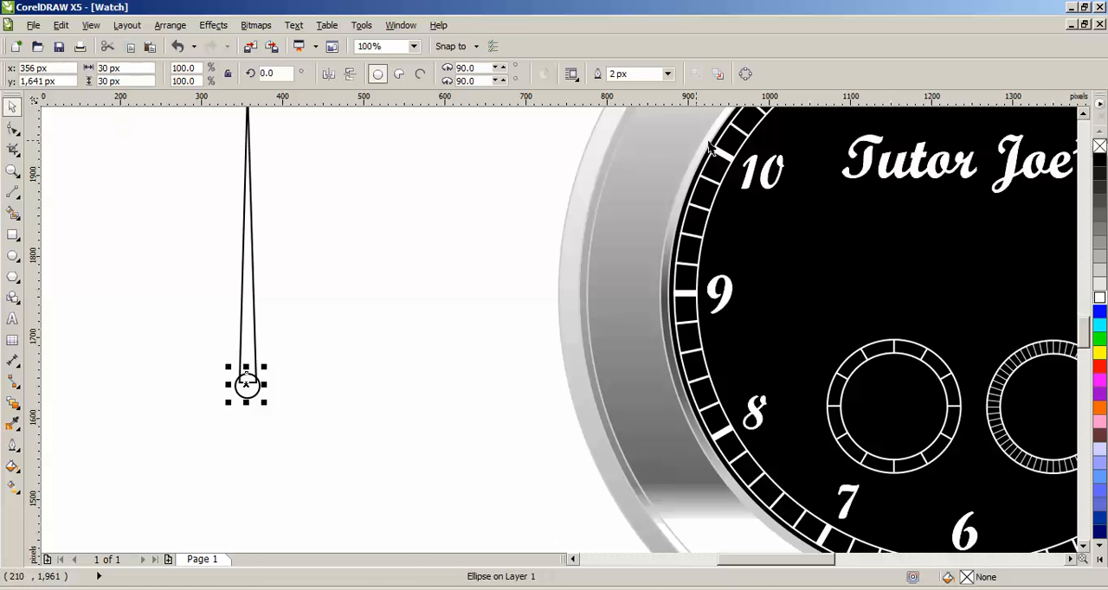
# Step: Select the tapered shape together with its base circle and weld them into a single watch hand
pyautogui.click(1084, 114)
pyautogui.click(321, 166)
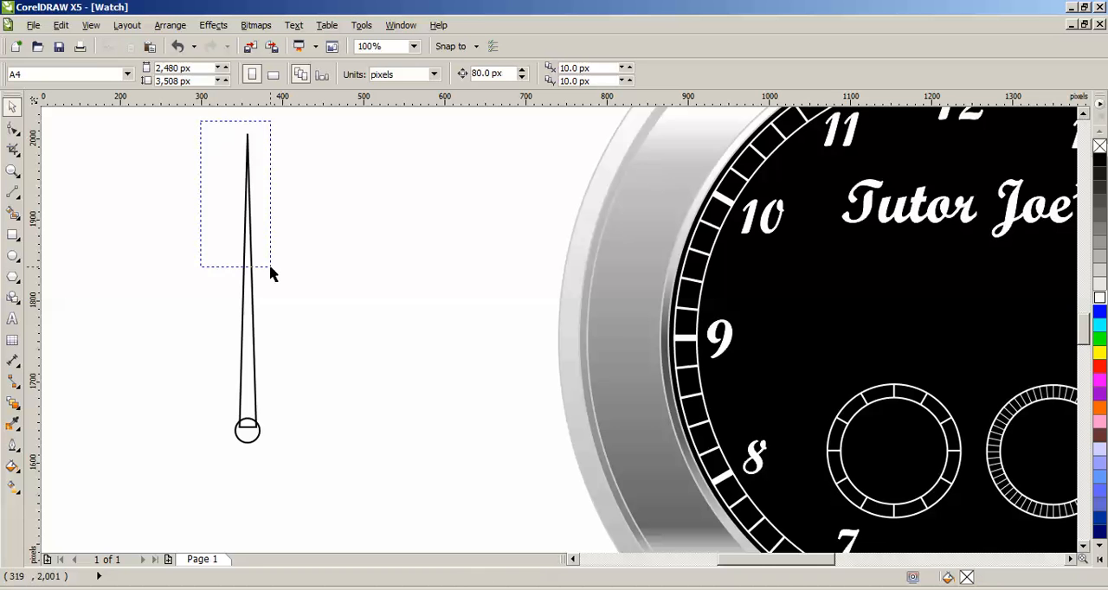
pyautogui.moveTo(198, 125); pyautogui.dragTo(333, 519)
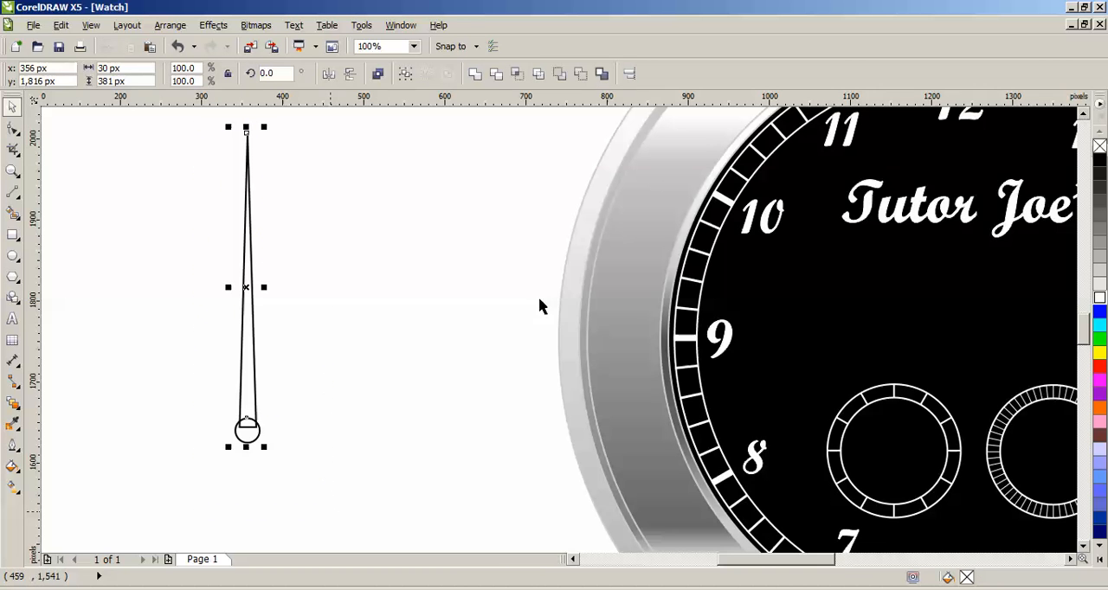
pyautogui.click(477, 78)
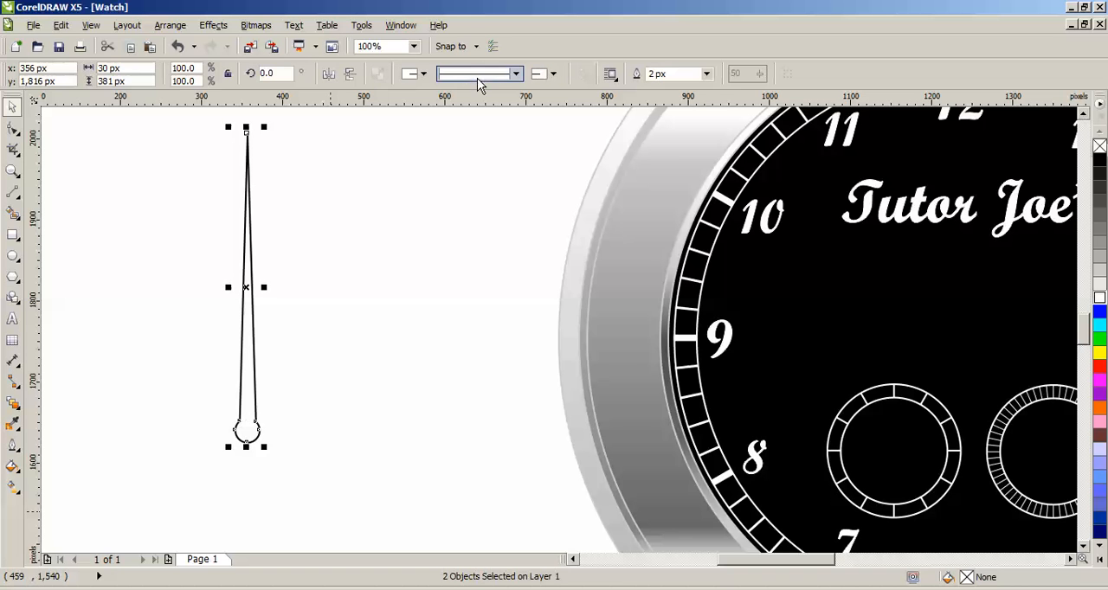
pyautogui.click(351, 344)
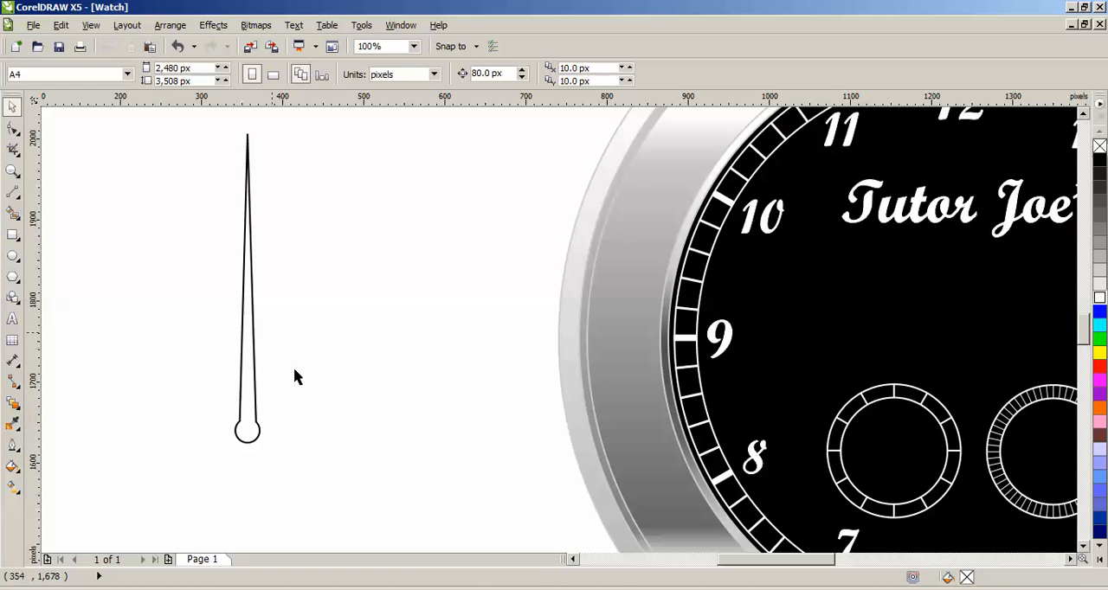
# Step: Place a copy of the watch hand beside the original, toward the watch, and enlarge it proportionally to about 44 × 556 px
pyautogui.click(255, 415)
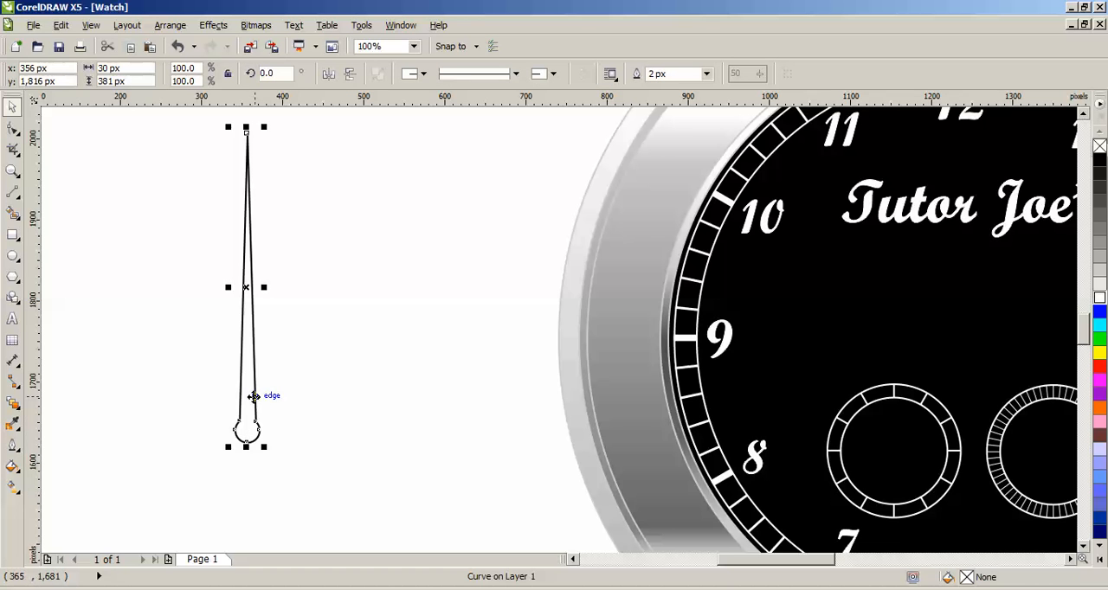
pyautogui.moveTo(254, 396); pyautogui.dragTo(348, 384)
pyautogui.moveTo(357, 434); pyautogui.dragTo(381, 512)
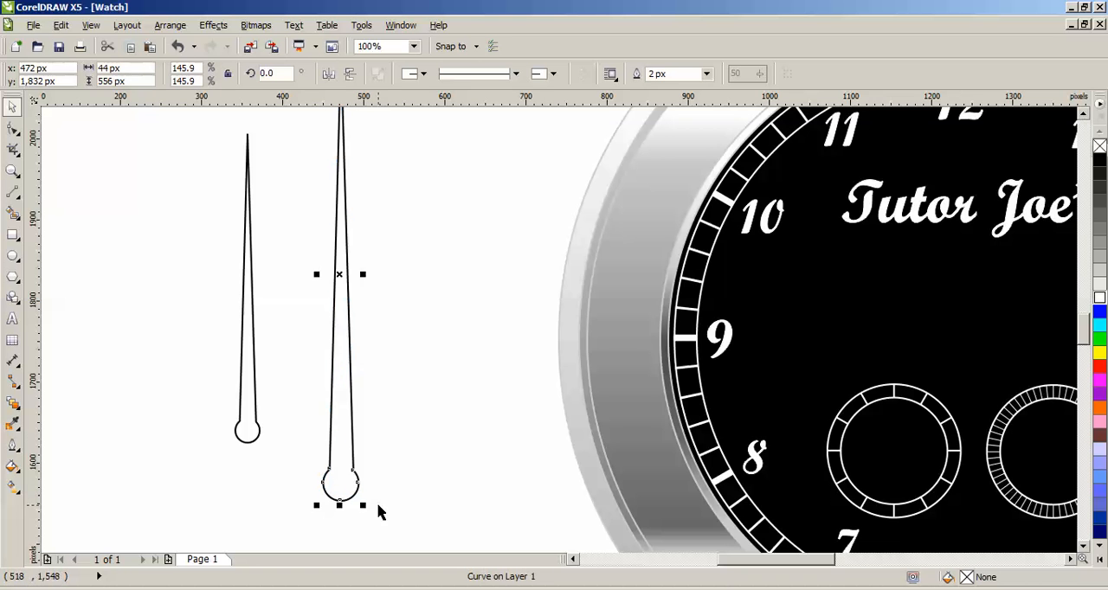
pyautogui.click(310, 403)
pyautogui.scroll(-1, 310, 402)
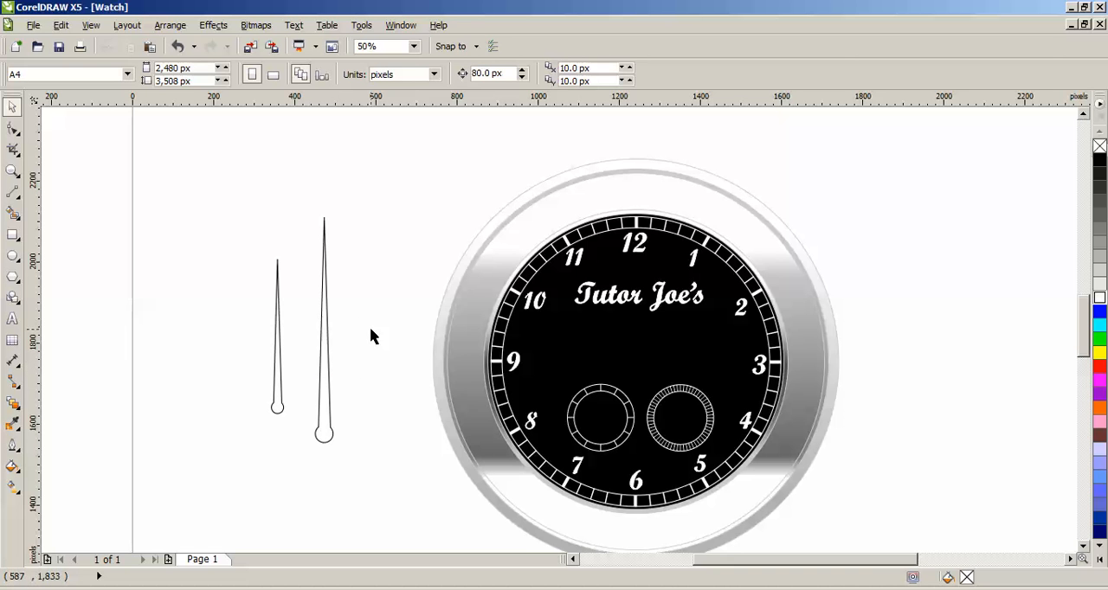
pyautogui.moveTo(1084, 319); pyautogui.dragTo(1087, 322)
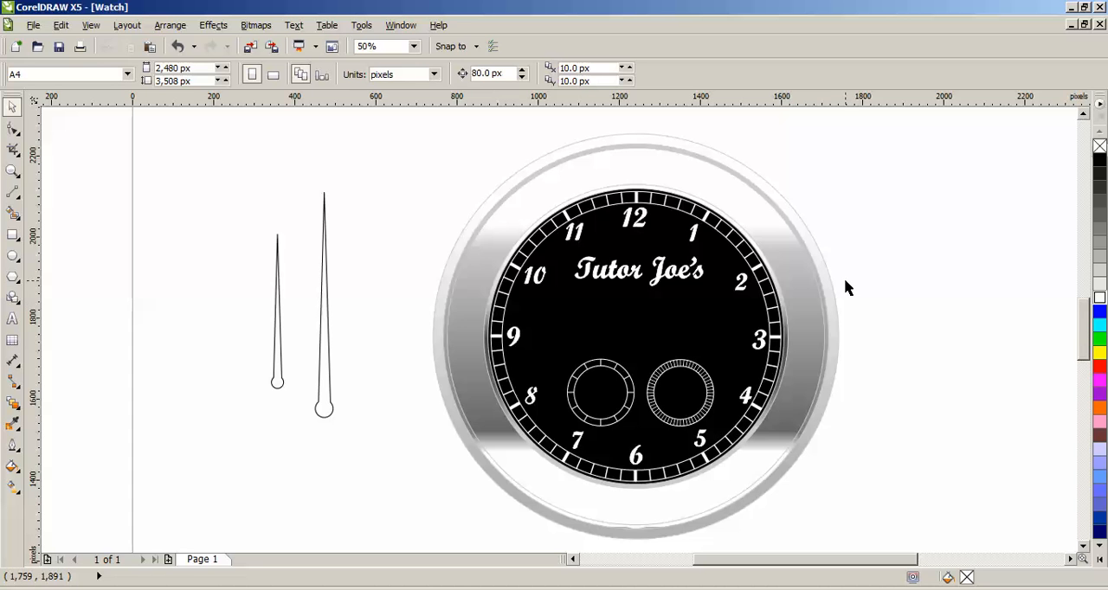